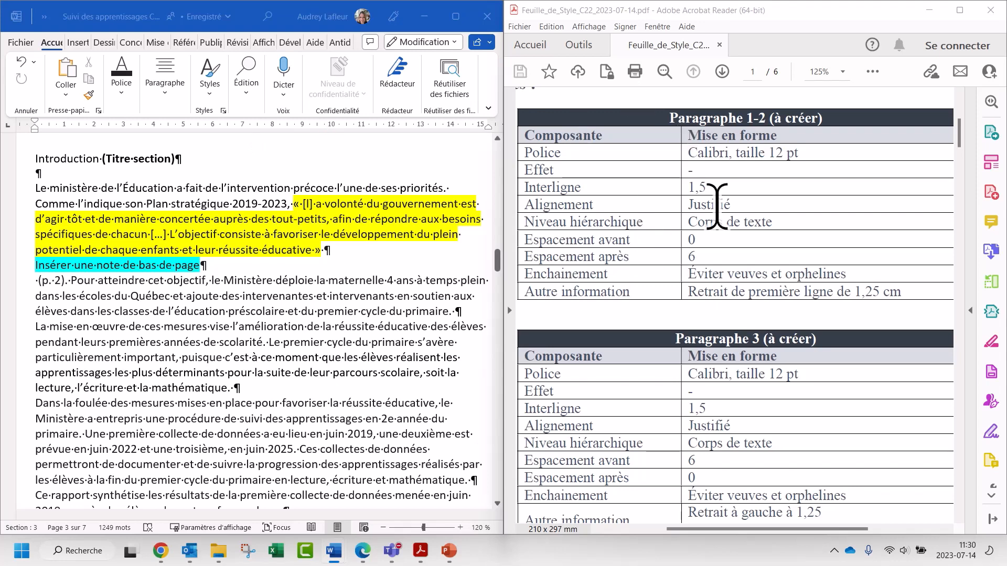
Step: Review the style sheet's margin requirements and the formatting tables for the Paragraphe 1-2 and Paragraphe 3 styles
{"action": "scroll", "coordinate": [717, 206], "scroll_direction": "down", "scroll_amount": 10}
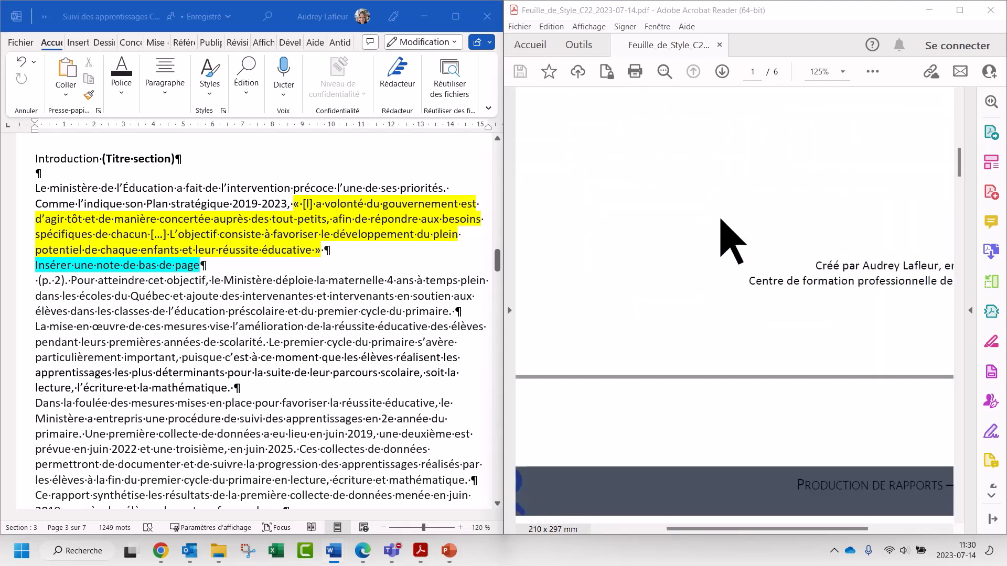
{"action": "scroll", "coordinate": [732, 241], "scroll_direction": "down", "scroll_amount": 8}
{"action": "scroll", "coordinate": [724, 220], "scroll_direction": "up", "scroll_amount": 10}
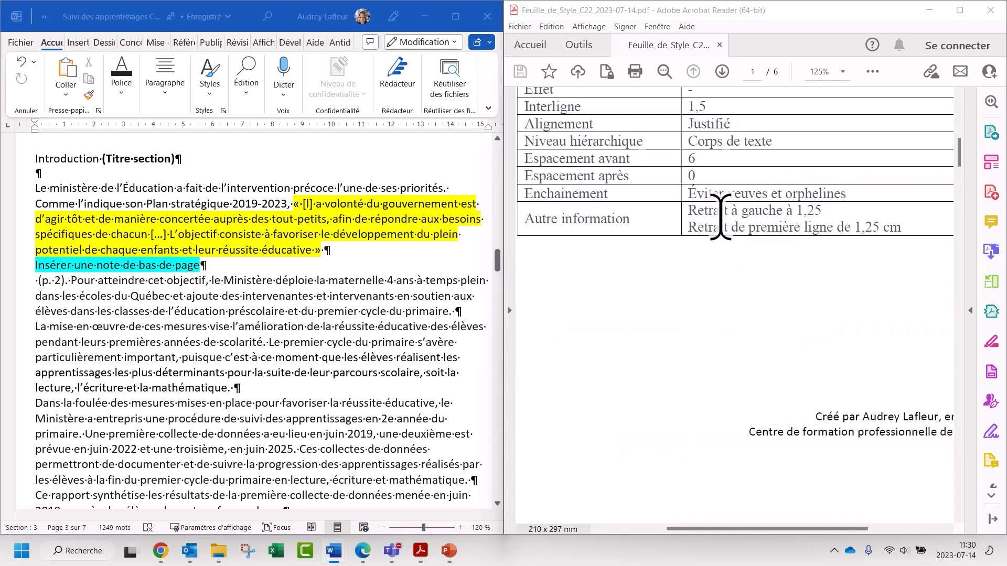
{"action": "scroll", "coordinate": [721, 216], "scroll_direction": "up", "scroll_amount": 10}
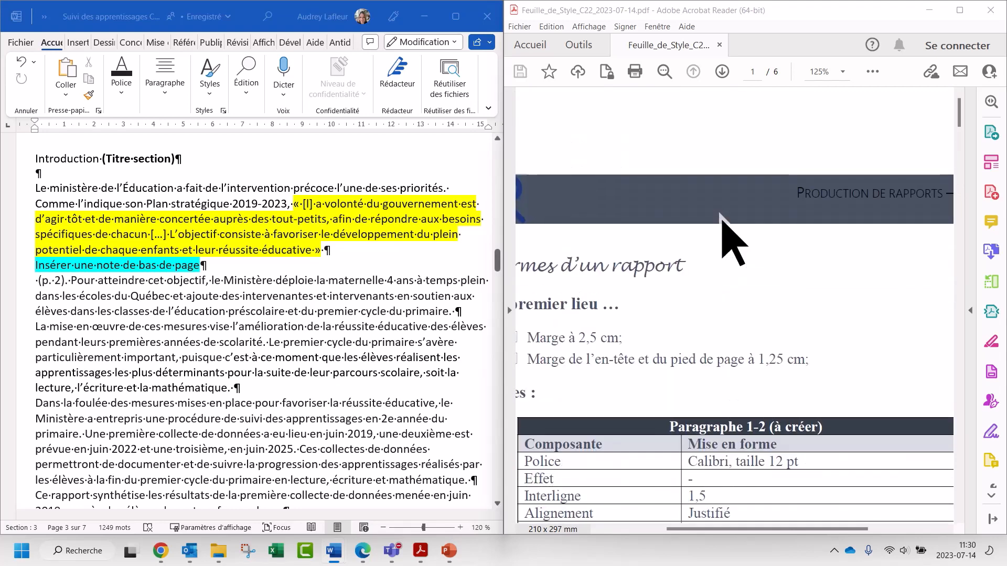
{"action": "scroll", "coordinate": [720, 216], "scroll_direction": "down", "scroll_amount": 5}
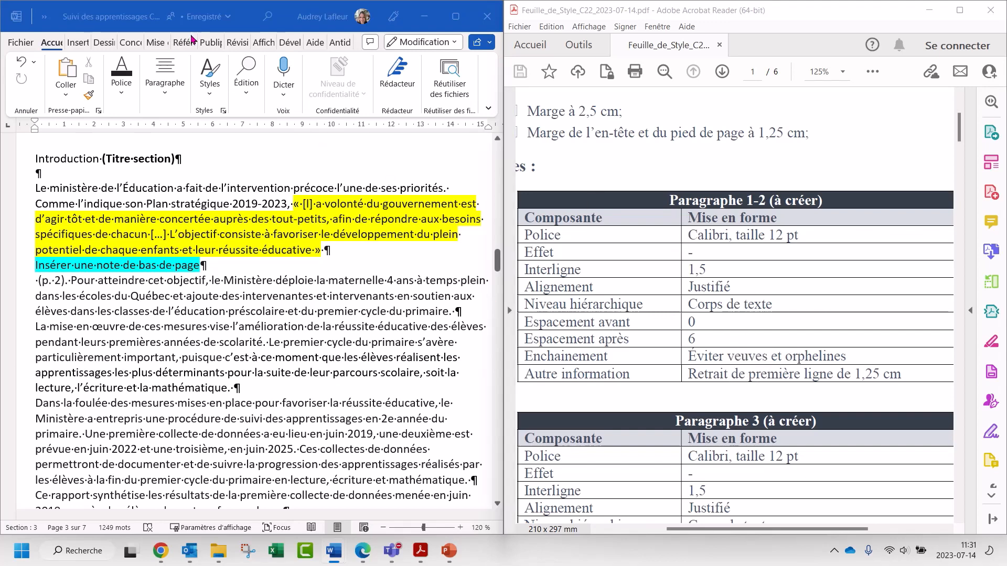
Step: Open the full Styles pane and place it over the Word document so the style sheet stays visible
{"action": "left_click", "coordinate": [52, 47]}
{"action": "left_click", "coordinate": [210, 84]}
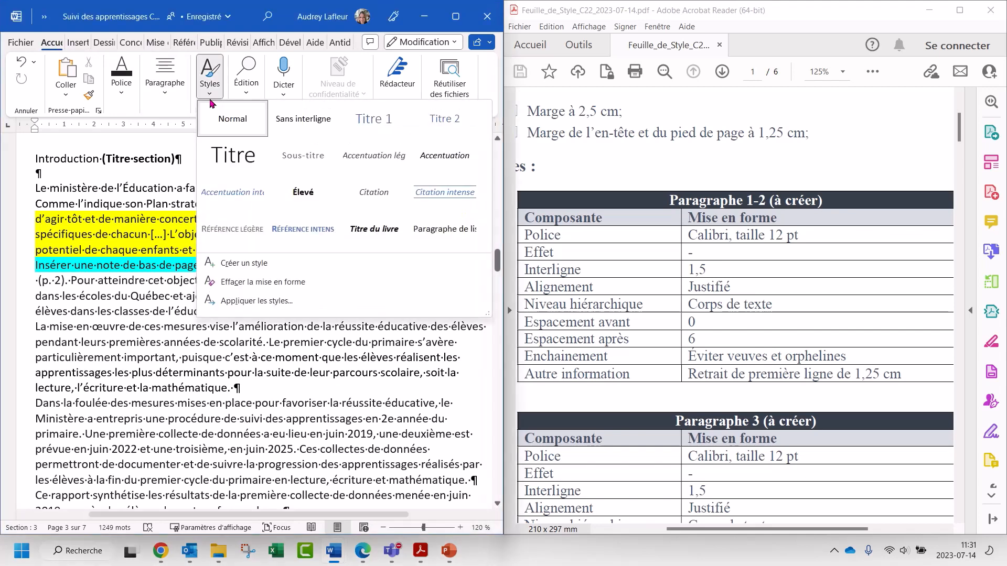
{"action": "left_click", "coordinate": [210, 86]}
{"action": "left_click", "coordinate": [224, 111]}
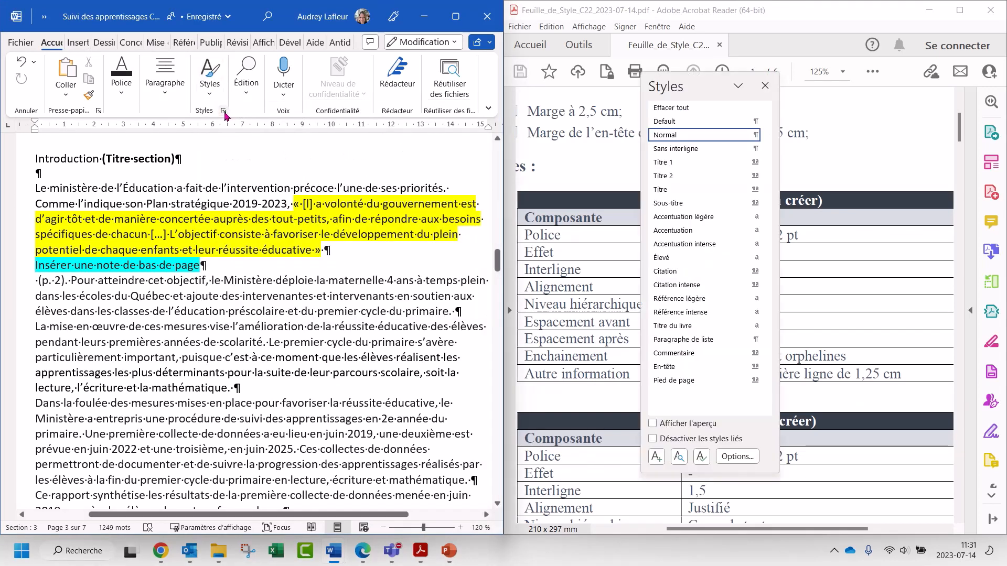
{"action": "left_click_drag", "start_coordinate": [694, 83], "coordinate": [299, 58]}
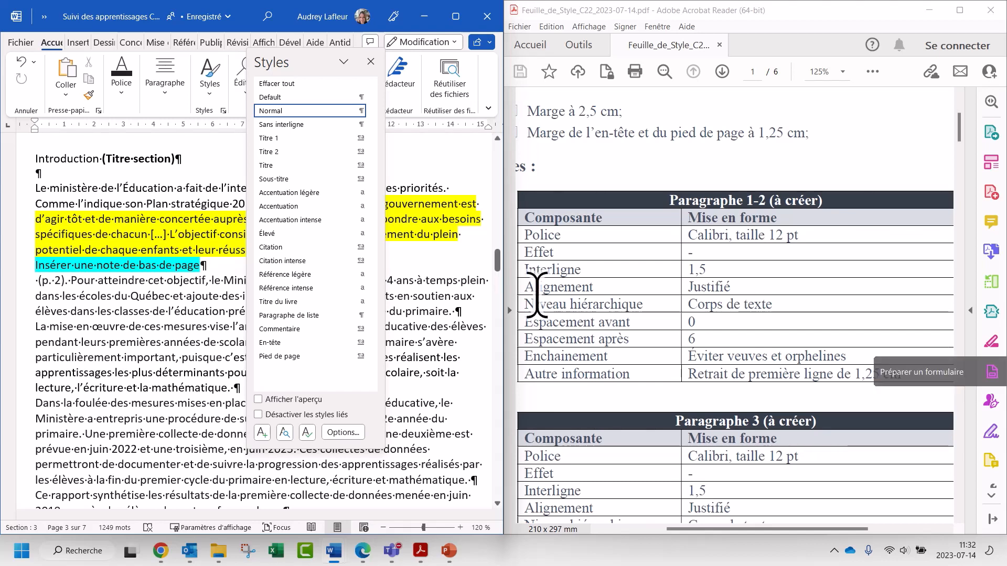
Step: Open the style management settings and sort the recommended styles list alphabetically (Alphabétique)
{"action": "left_click", "coordinate": [308, 437]}
{"action": "left_click_drag", "start_coordinate": [475, 128], "coordinate": [379, 122]}
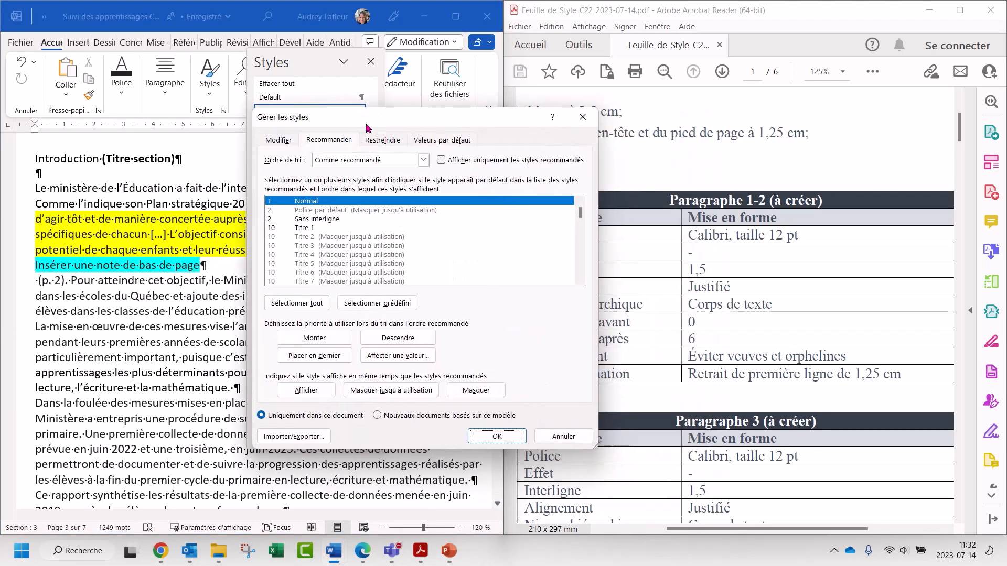
{"action": "left_click", "coordinate": [336, 141]}
{"action": "left_click", "coordinate": [424, 160]}
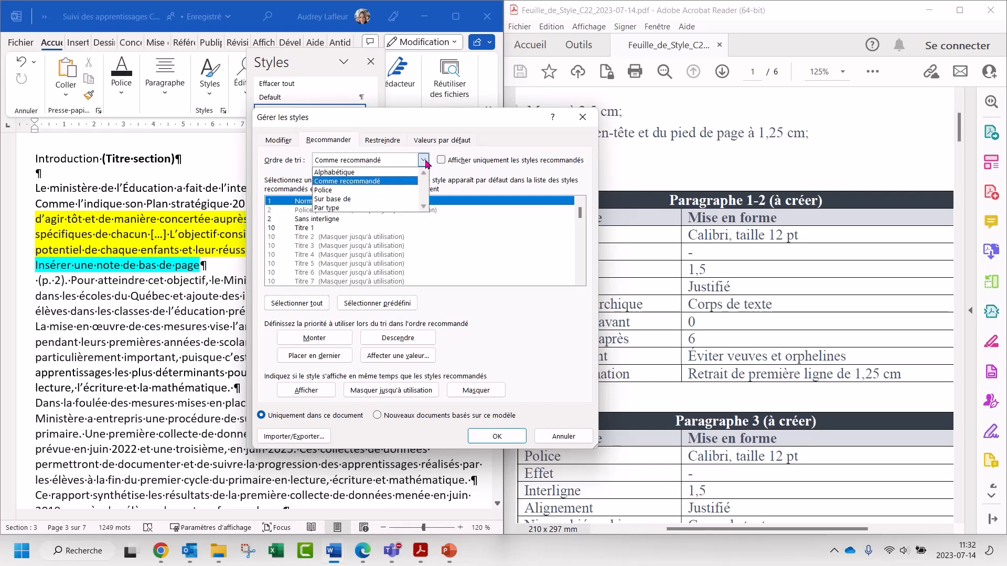
{"action": "left_click", "coordinate": [385, 173]}
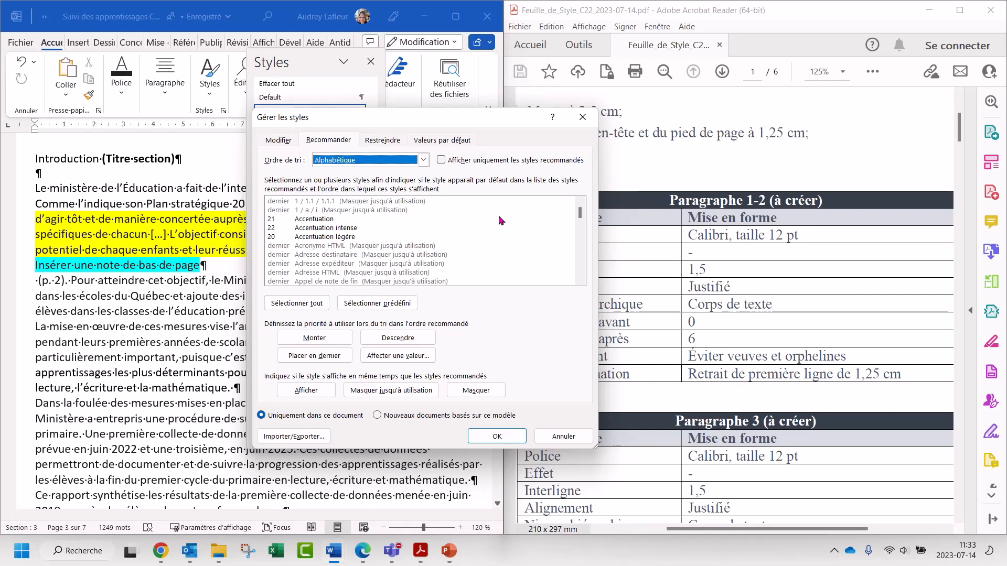
Step: Set the Accentuation, Accentuation intense and Accentuation légère styles to be hidden until used
{"action": "left_click", "coordinate": [316, 222]}
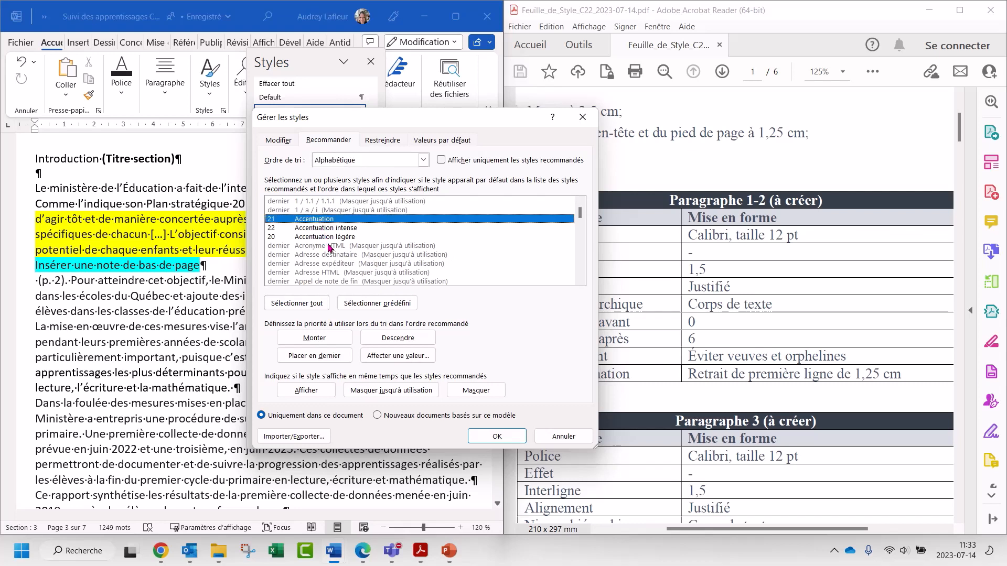
{"action": "left_click", "coordinate": [329, 237], "text": "shift"}
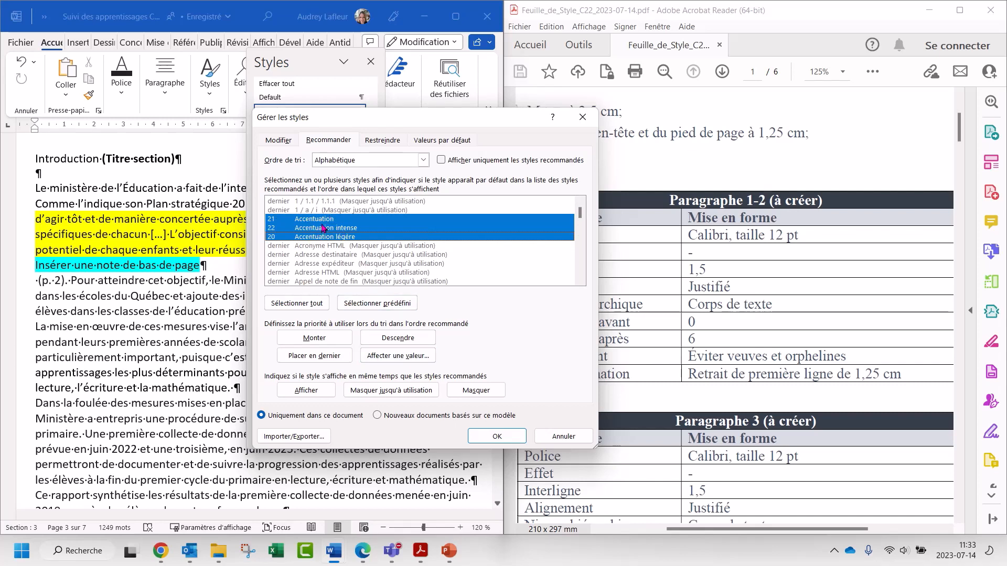
{"action": "left_click", "coordinate": [406, 394]}
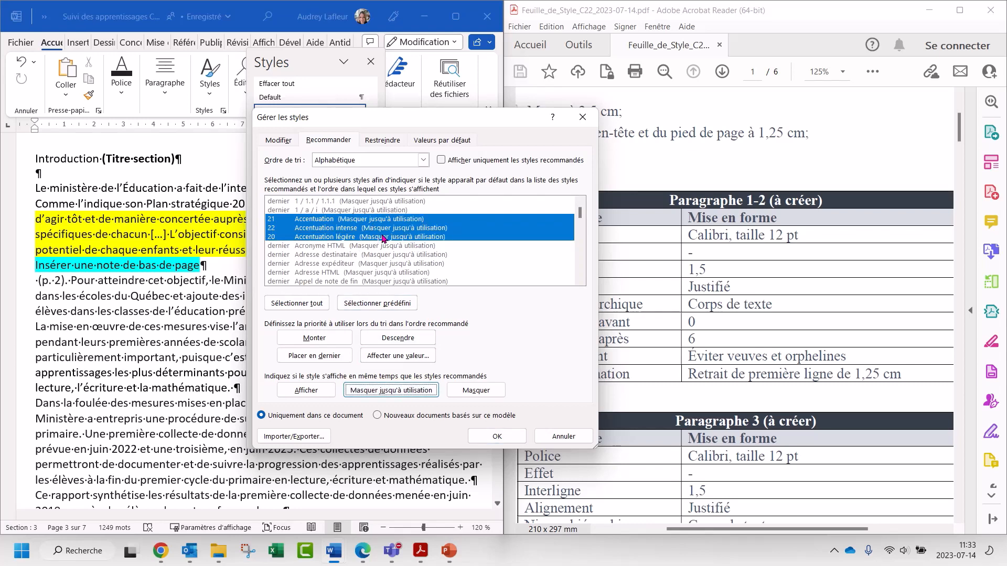
{"action": "left_click", "coordinate": [363, 219]}
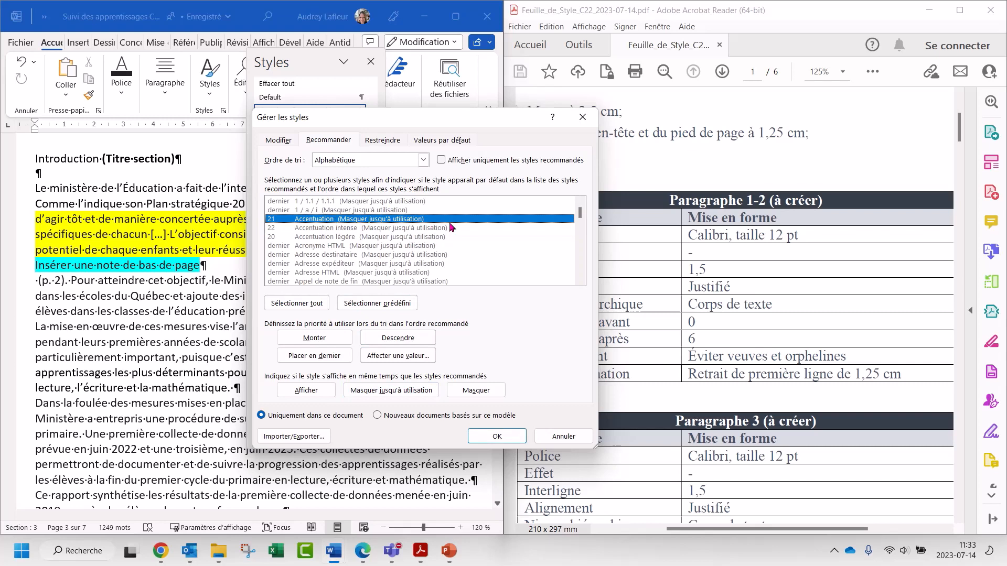
Step: Set the Citation and Citation intense styles to be hidden until used
{"action": "scroll", "coordinate": [424, 237], "scroll_direction": "down", "scroll_amount": 3}
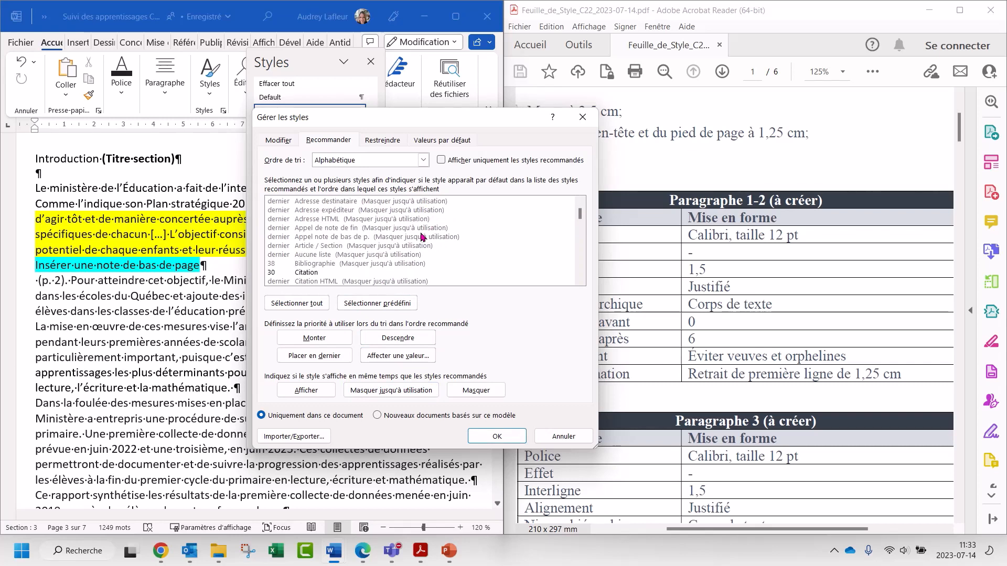
{"action": "scroll", "coordinate": [386, 209], "scroll_direction": "down", "scroll_amount": 1}
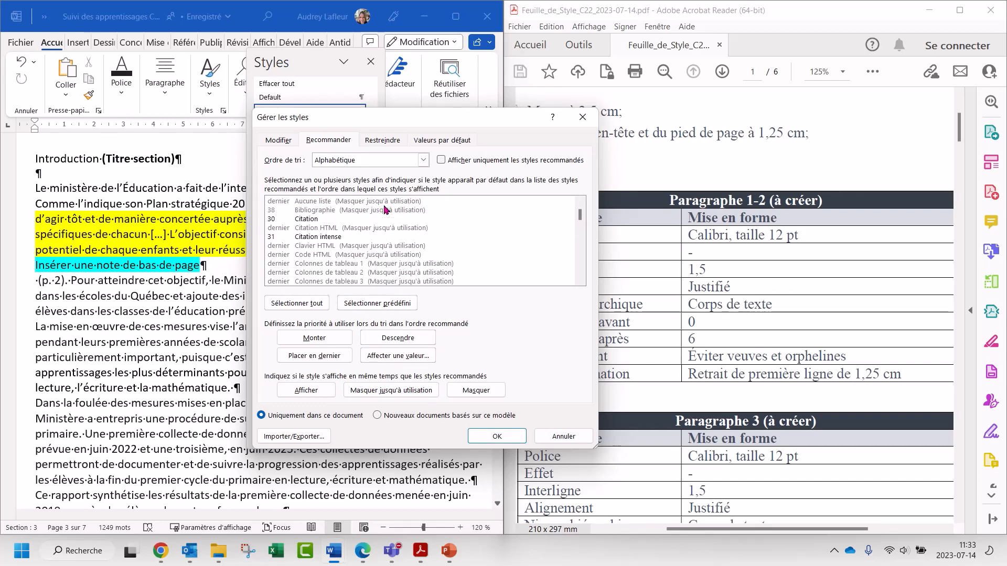
{"action": "left_click", "coordinate": [307, 219]}
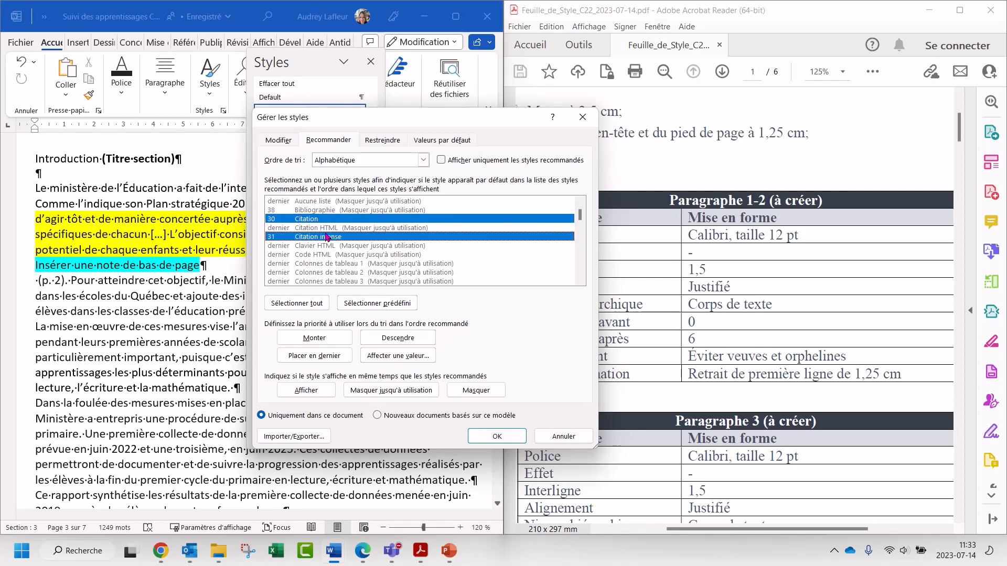
{"action": "left_click", "coordinate": [392, 391]}
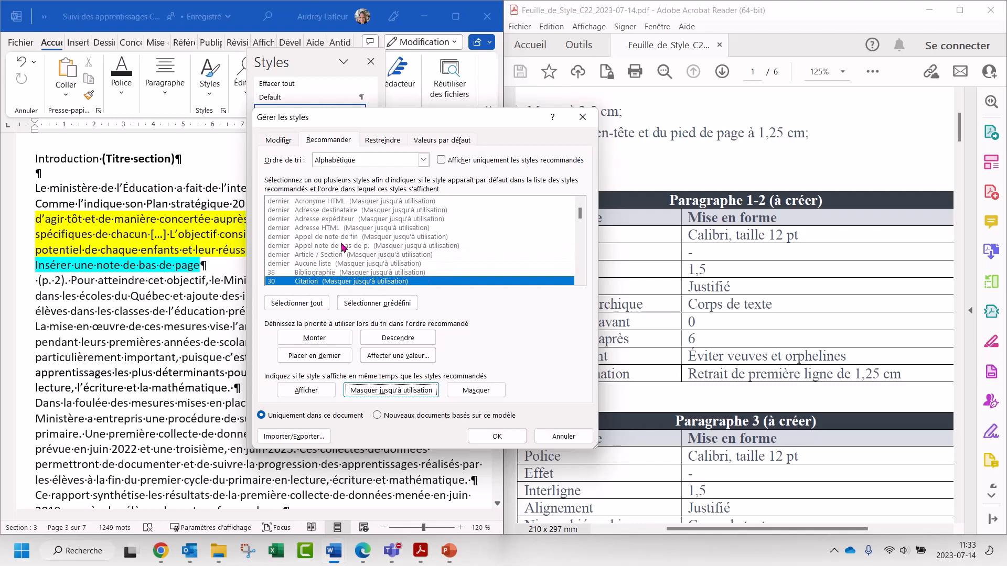
Step: Set the Bibliographie style to be shown among the recommended styles
{"action": "scroll", "coordinate": [335, 265], "scroll_direction": "down", "scroll_amount": 1}
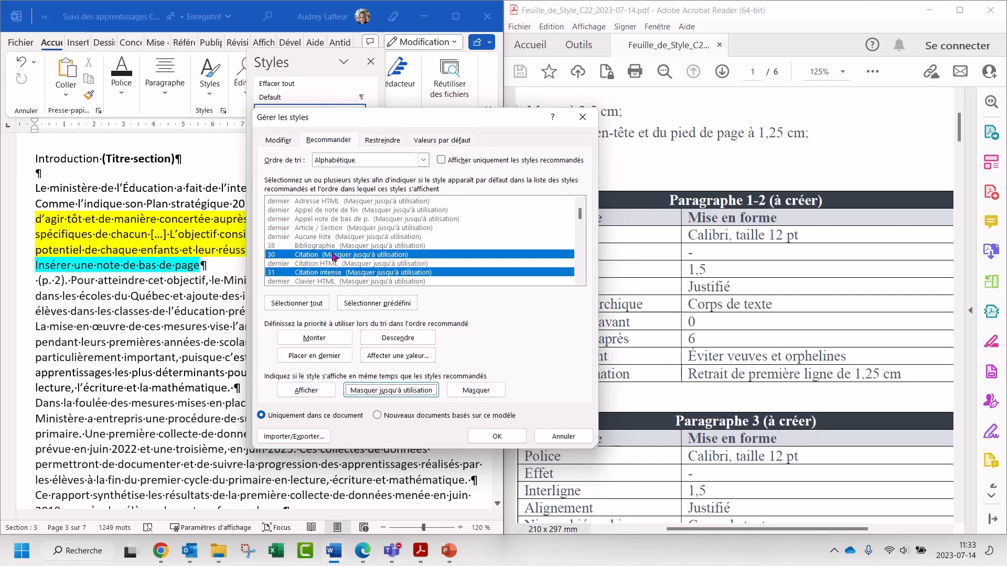
{"action": "left_click", "coordinate": [332, 246]}
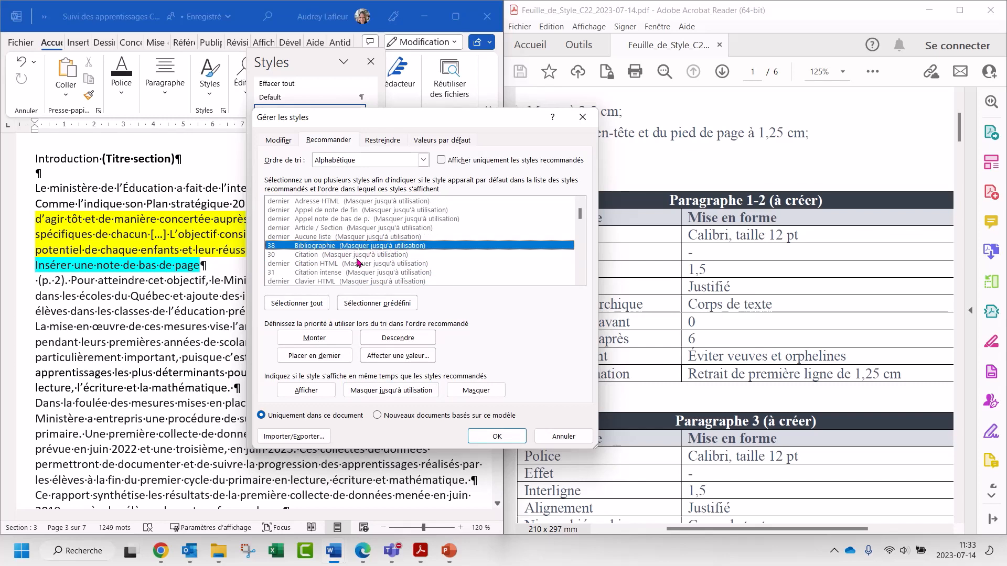
{"action": "left_click", "coordinate": [305, 392]}
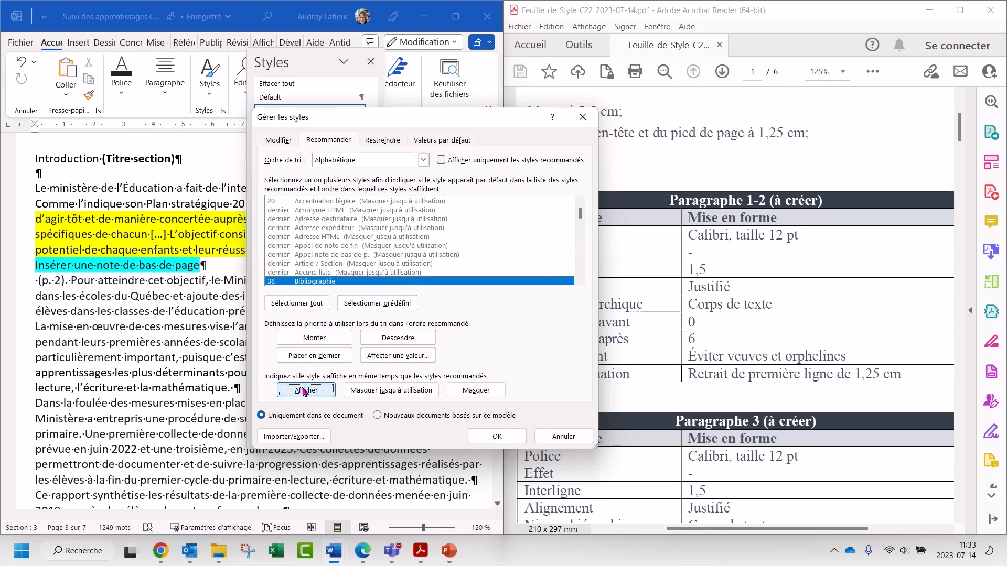
Step: Set the Commentaire style and the Default style to be hidden until used
{"action": "scroll", "coordinate": [422, 227], "scroll_direction": "down", "scroll_amount": 5}
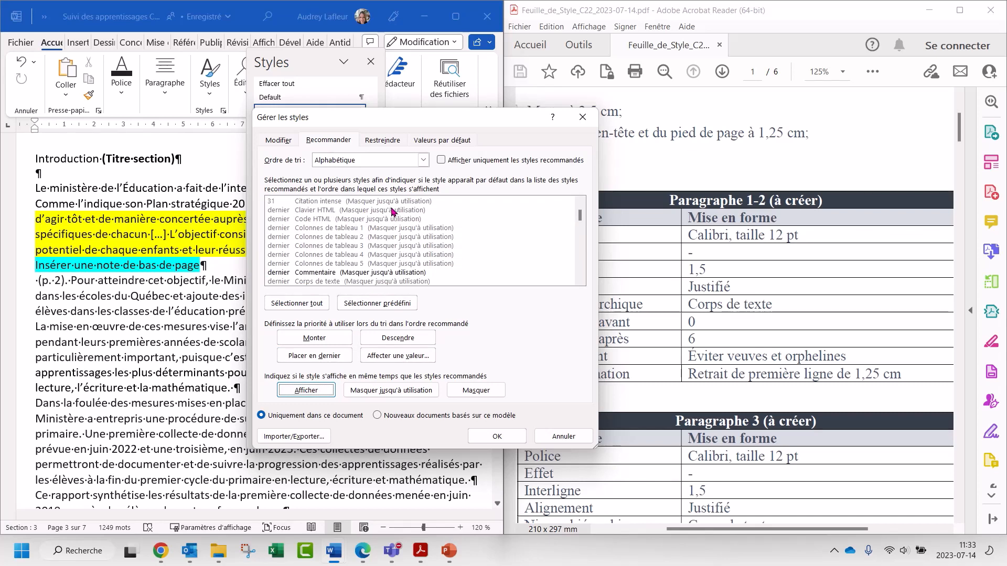
{"action": "scroll", "coordinate": [394, 212], "scroll_direction": "down", "scroll_amount": 1}
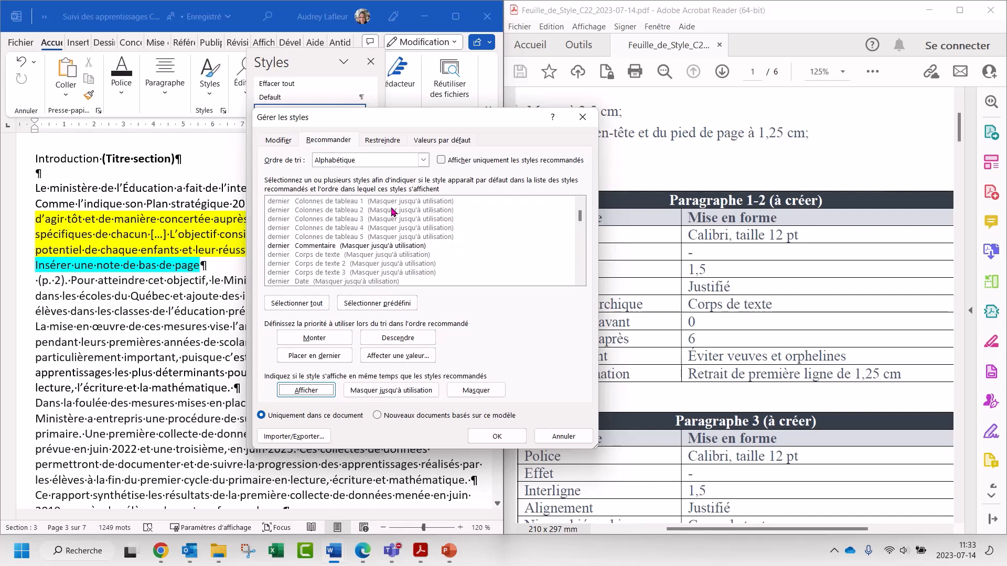
{"action": "left_click", "coordinate": [318, 246]}
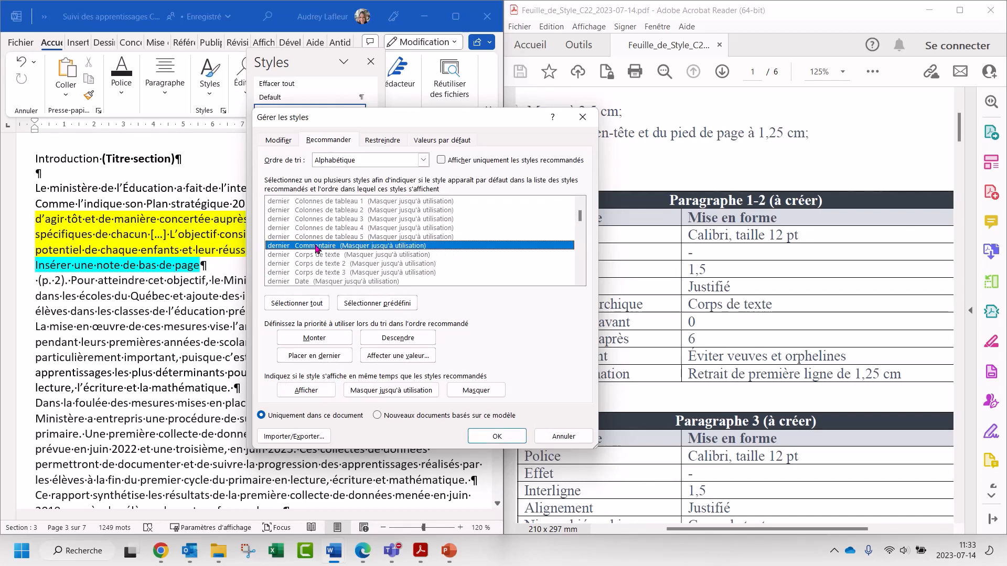
{"action": "left_click", "coordinate": [391, 390]}
{"action": "scroll", "coordinate": [381, 254], "scroll_direction": "up", "scroll_amount": 1}
{"action": "scroll", "coordinate": [388, 251], "scroll_direction": "down", "scroll_amount": 1}
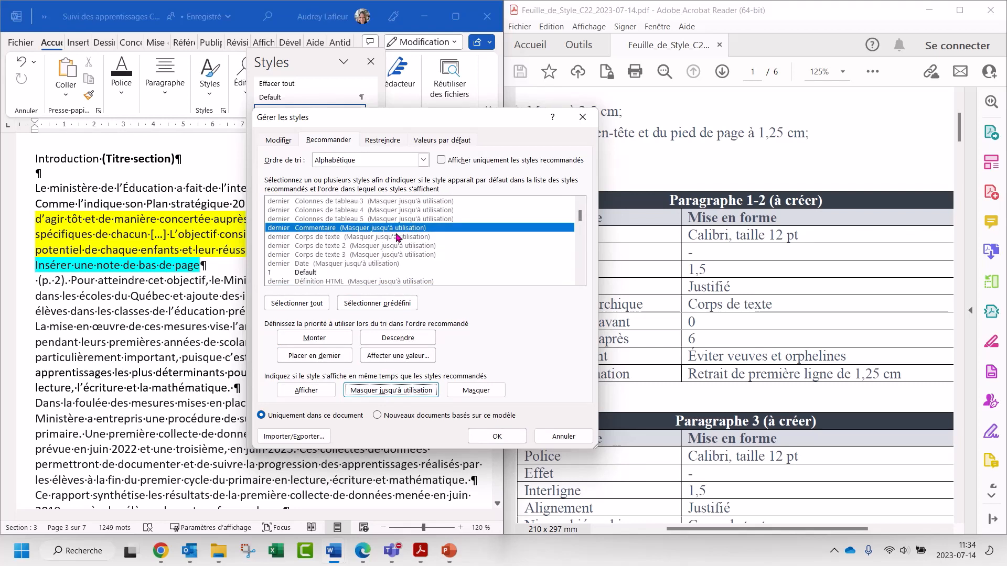
{"action": "scroll", "coordinate": [399, 238], "scroll_direction": "down", "scroll_amount": 1}
{"action": "left_click", "coordinate": [316, 245]}
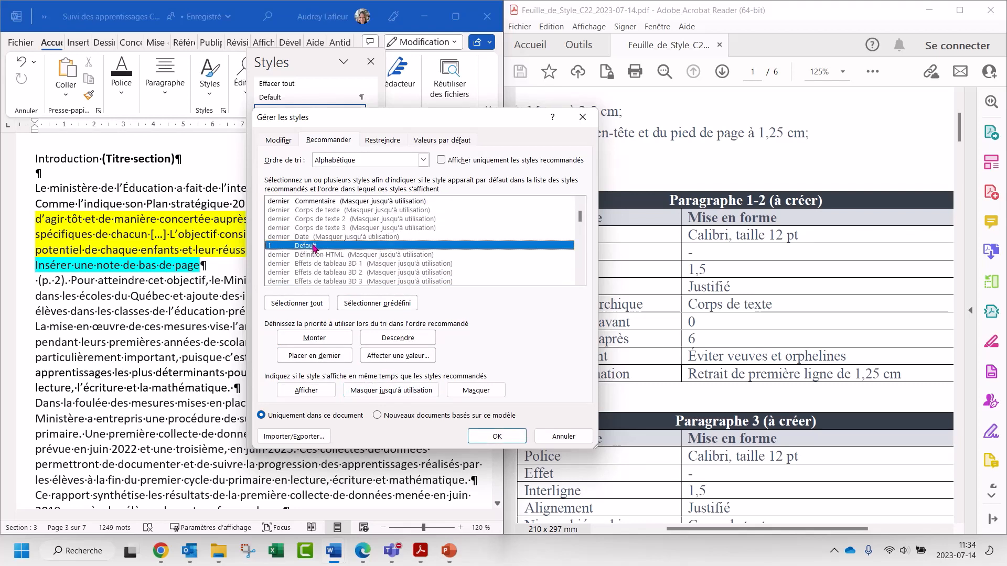
{"action": "left_click", "coordinate": [409, 394]}
Step: Reapply the hide-until-used setting to the Commentaire and Default styles
{"action": "left_click", "coordinate": [360, 237]}
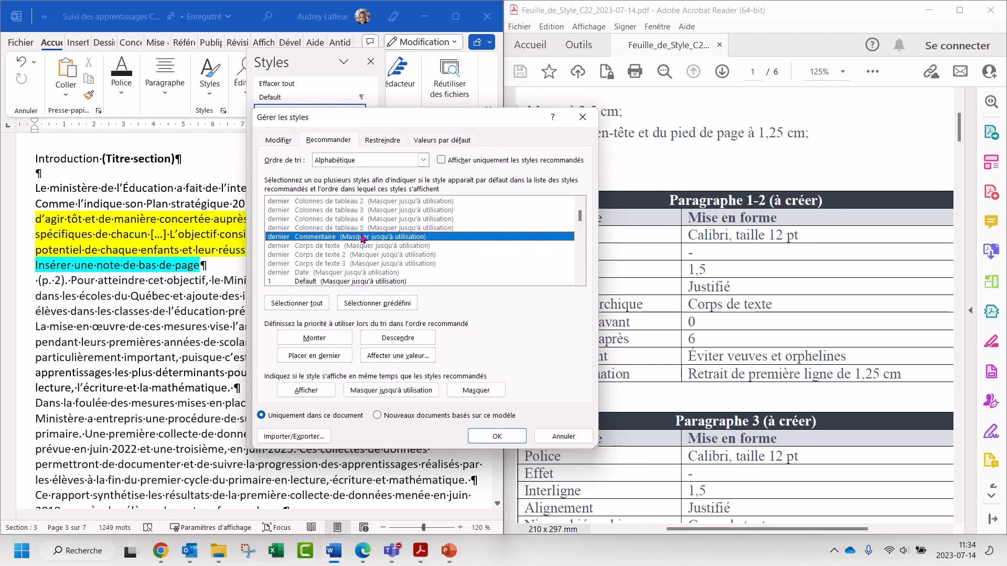
{"action": "left_click", "coordinate": [419, 392]}
{"action": "scroll", "coordinate": [374, 250], "scroll_direction": "down", "scroll_amount": 3}
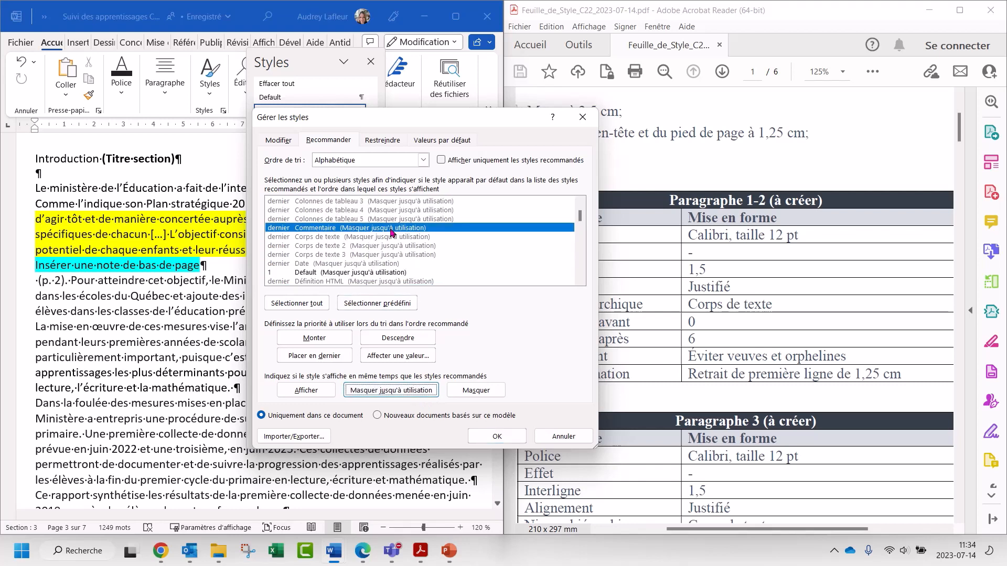
{"action": "left_click", "coordinate": [371, 245]}
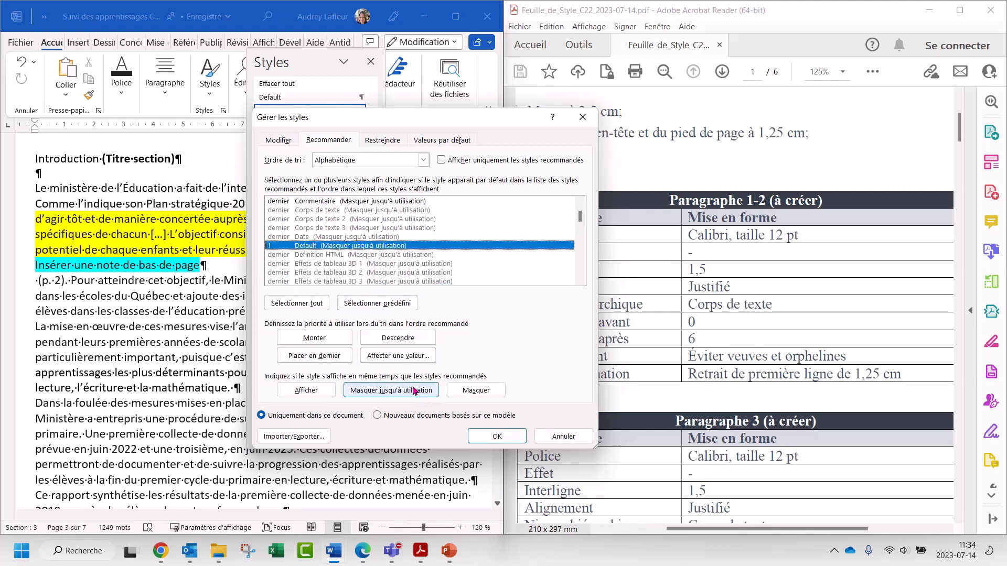
{"action": "left_click", "coordinate": [393, 390]}
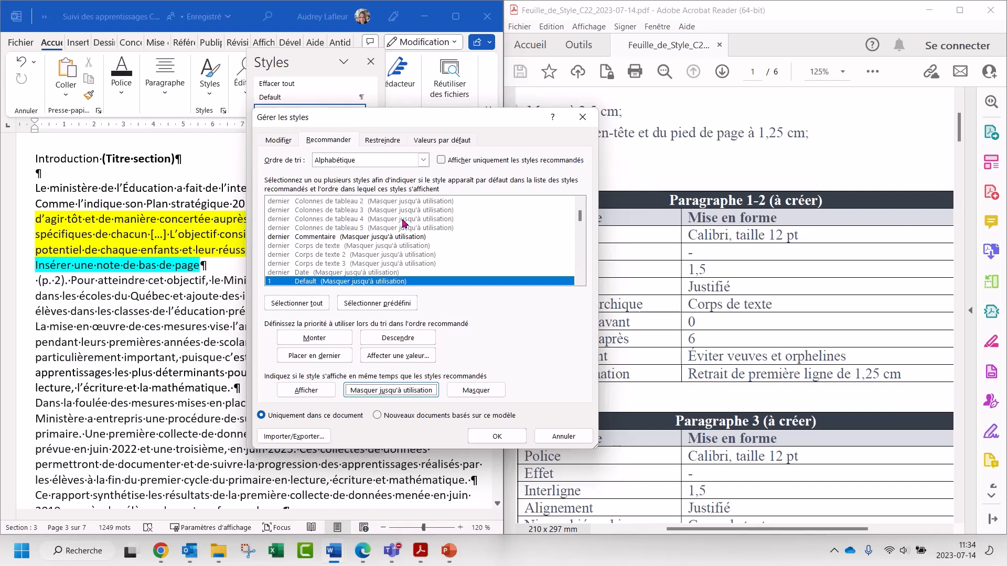
Step: Set the Élevé and En-tête styles to be hidden until used
{"action": "scroll", "coordinate": [404, 223], "scroll_direction": "down", "scroll_amount": 3}
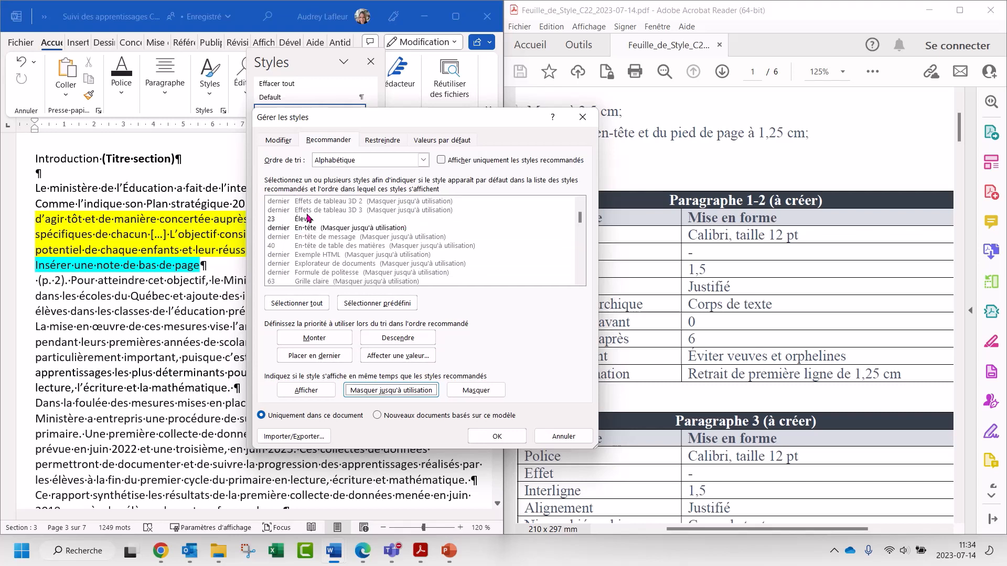
{"action": "left_click", "coordinate": [307, 218]}
{"action": "left_click", "coordinate": [419, 391]}
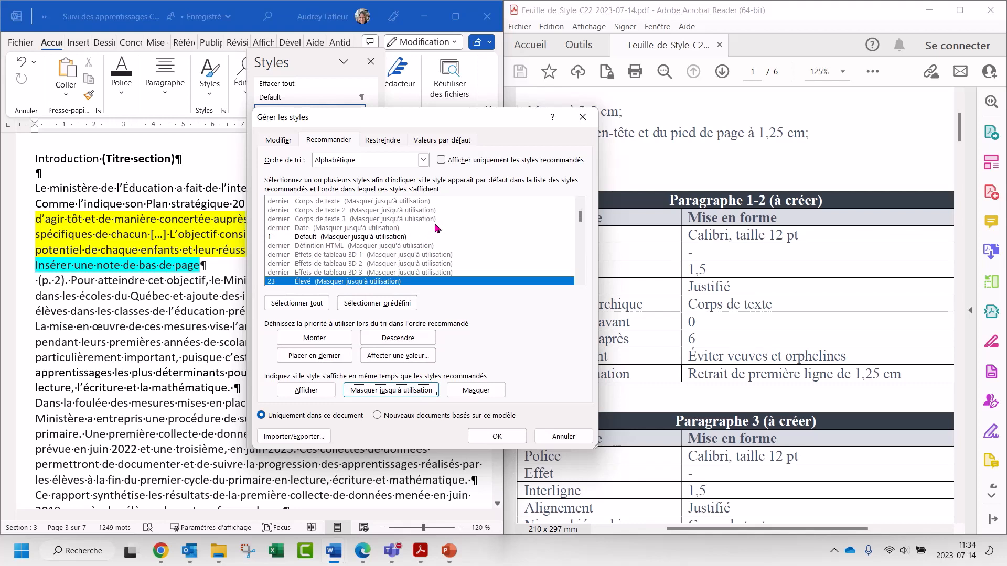
Step: Try to select the Grille de tableau claire and Grille du tableau styles to hide them until used
{"action": "scroll", "coordinate": [418, 220], "scroll_direction": "down", "scroll_amount": 3}
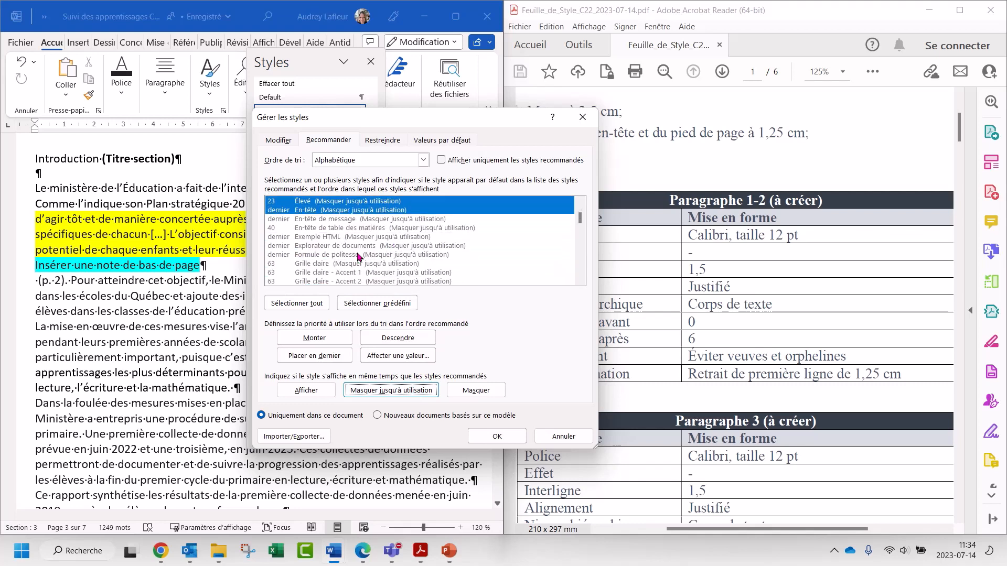
{"action": "scroll", "coordinate": [418, 237], "scroll_direction": "down", "scroll_amount": 5}
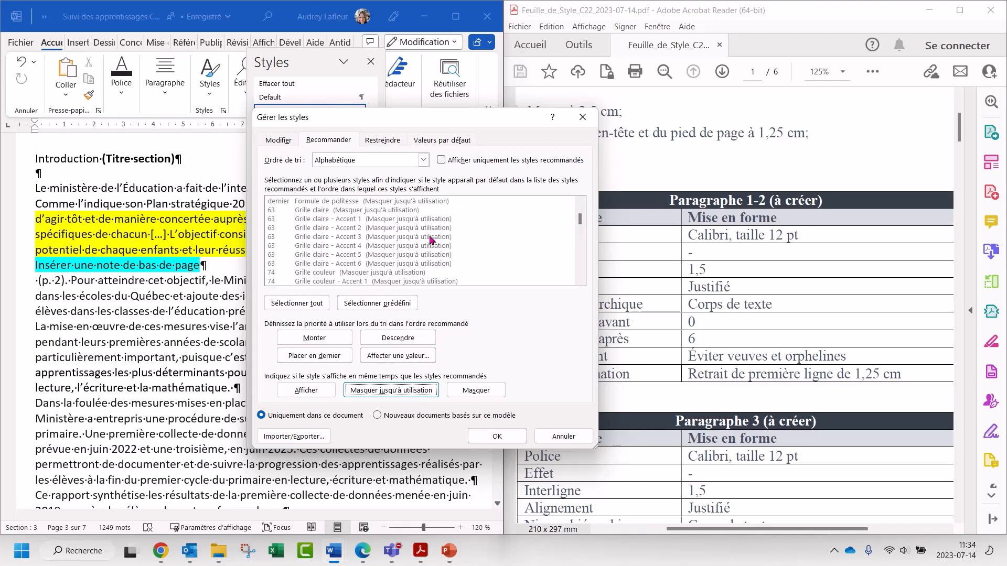
{"action": "scroll", "coordinate": [426, 217], "scroll_direction": "down", "scroll_amount": 1}
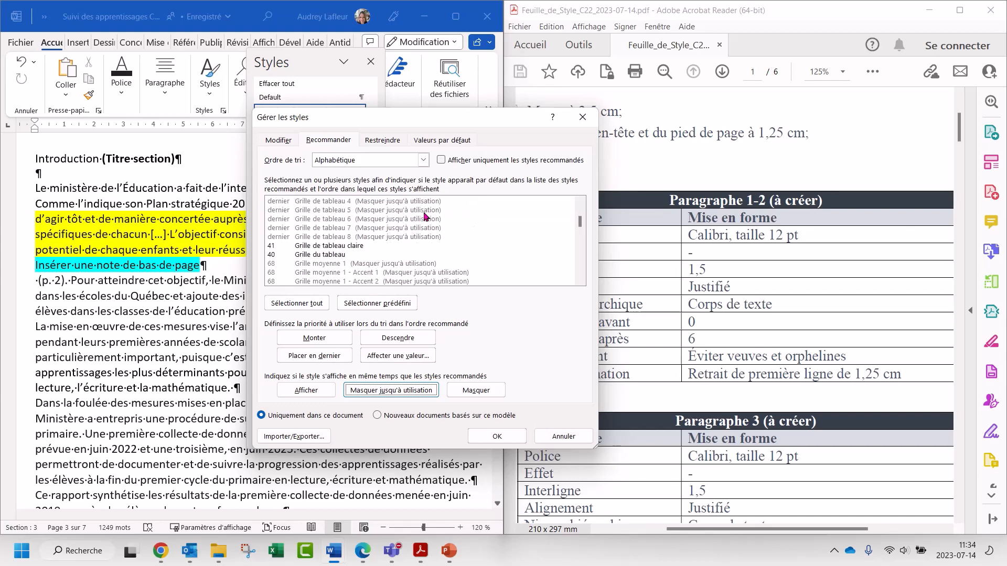
{"action": "left_click", "coordinate": [361, 245]}
{"action": "left_click", "coordinate": [338, 255], "text": "shift"}
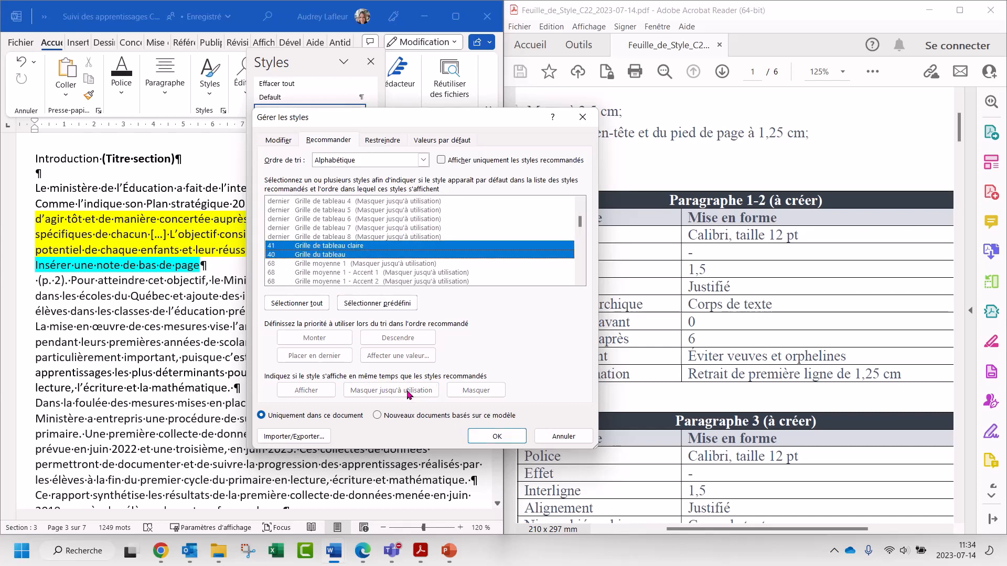
{"action": "left_click", "coordinate": [400, 227]}
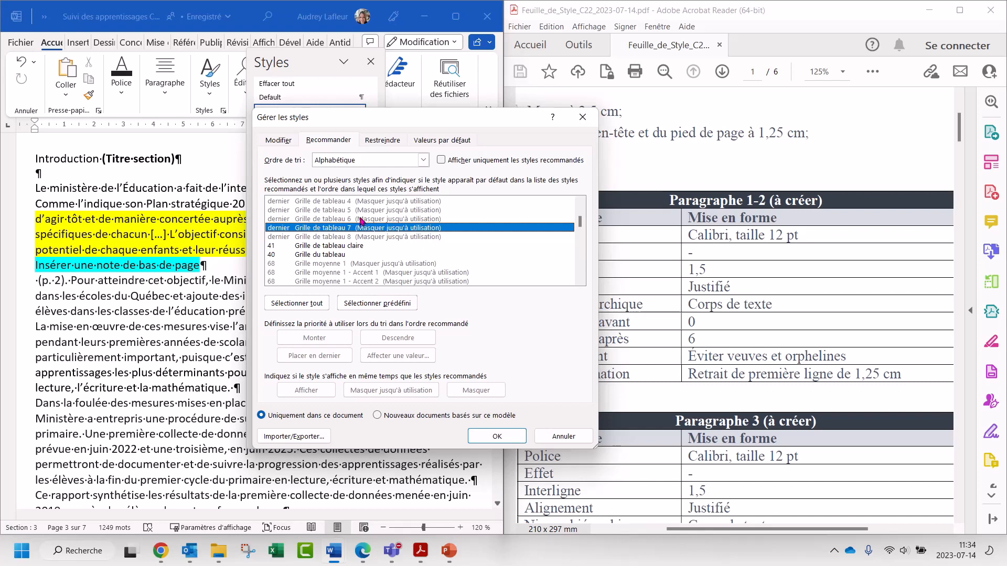
Step: Set the Légende style to be shown among the recommended styles
{"action": "scroll", "coordinate": [373, 210], "scroll_direction": "down", "scroll_amount": 6}
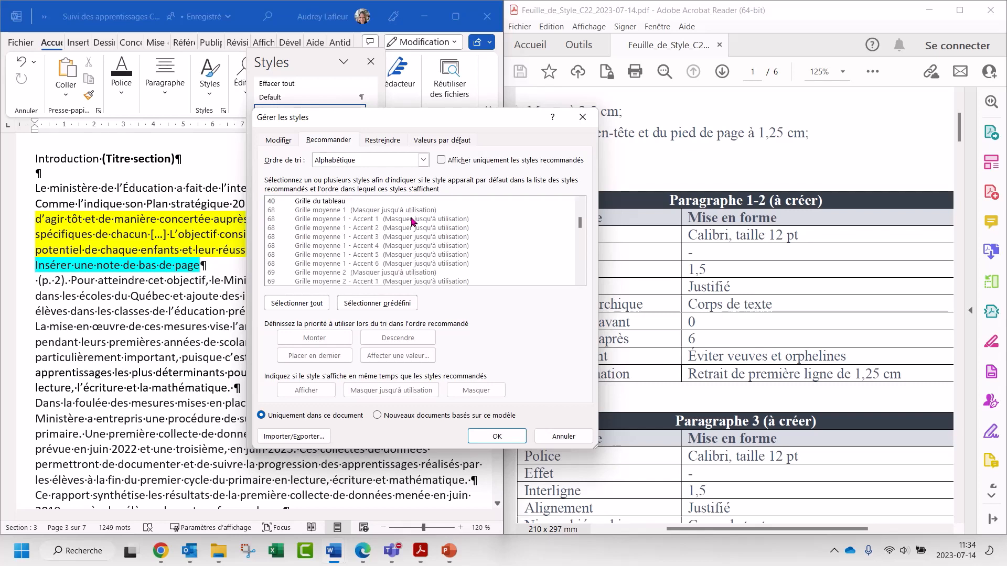
{"action": "scroll", "coordinate": [393, 215], "scroll_direction": "down", "scroll_amount": 10}
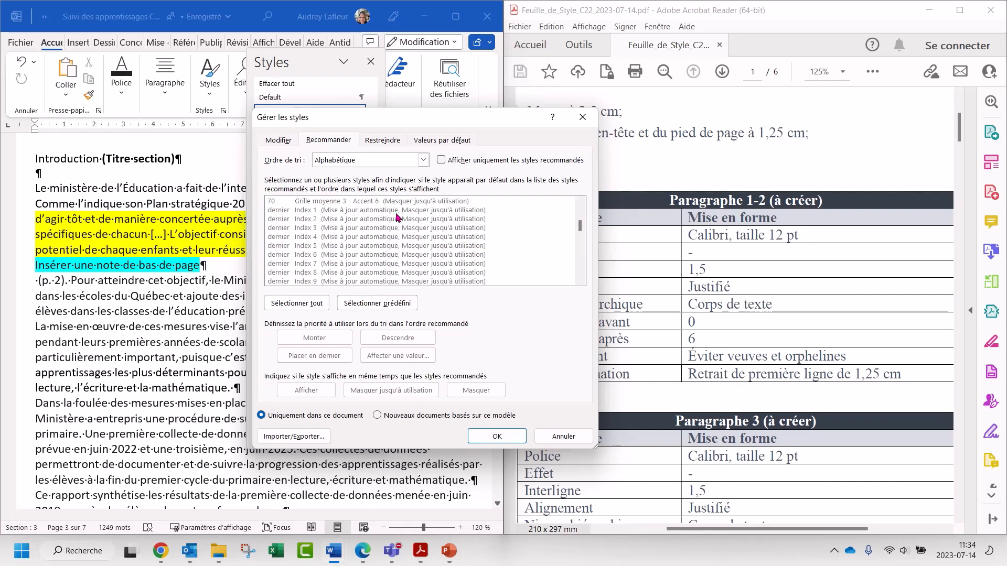
{"action": "left_click", "coordinate": [337, 240]}
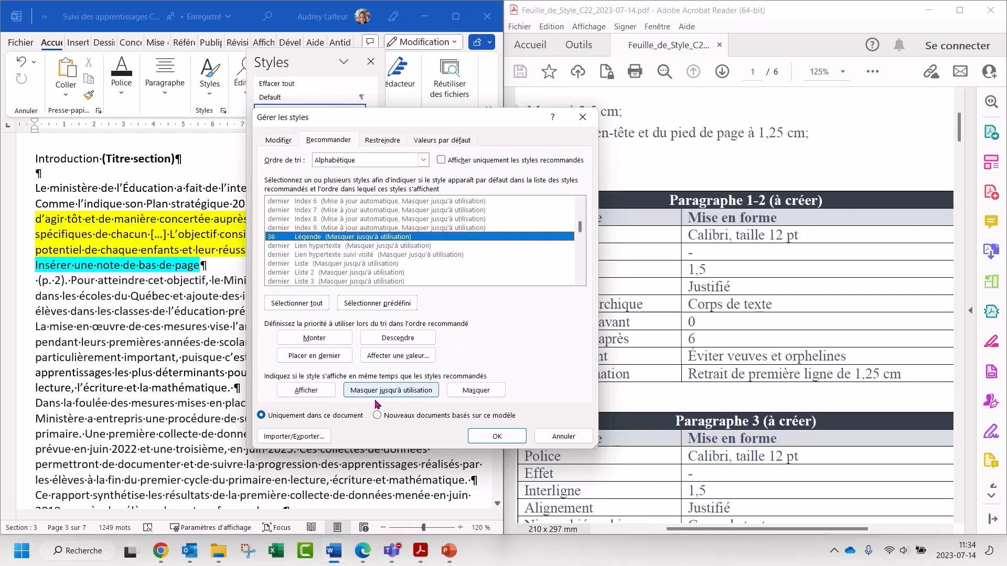
{"action": "left_click", "coordinate": [306, 390]}
Step: Set the Pied de page, Référence intense and Référence légère styles to be hidden until used
{"action": "scroll", "coordinate": [402, 242], "scroll_direction": "down", "scroll_amount": 2}
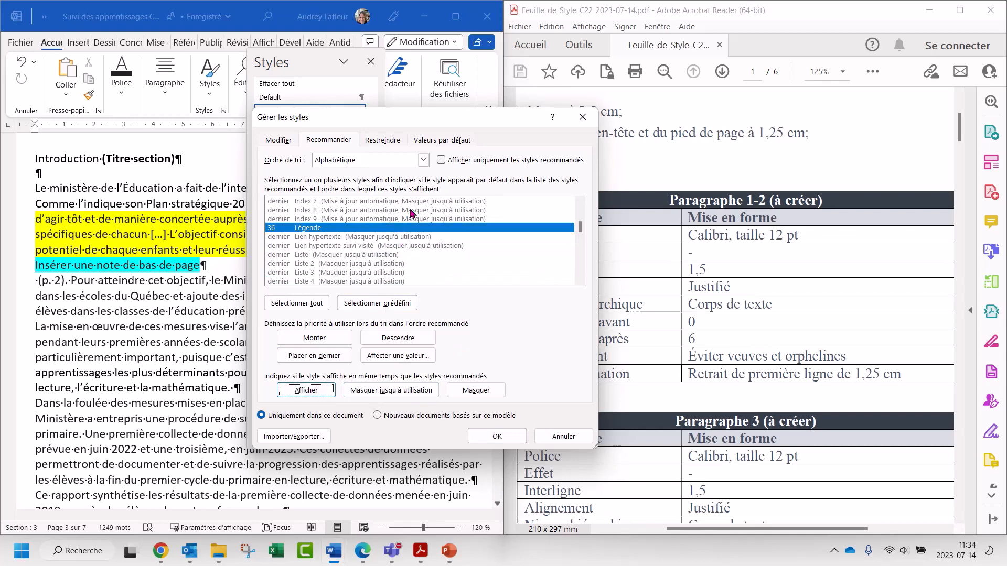
{"action": "scroll", "coordinate": [429, 234], "scroll_direction": "down", "scroll_amount": 4}
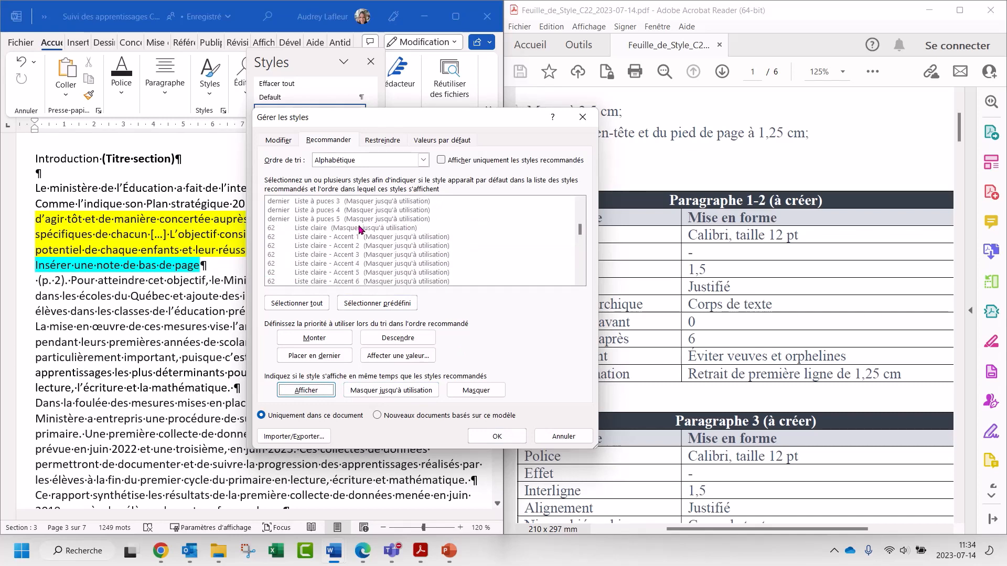
{"action": "scroll", "coordinate": [361, 231], "scroll_direction": "up", "scroll_amount": 2}
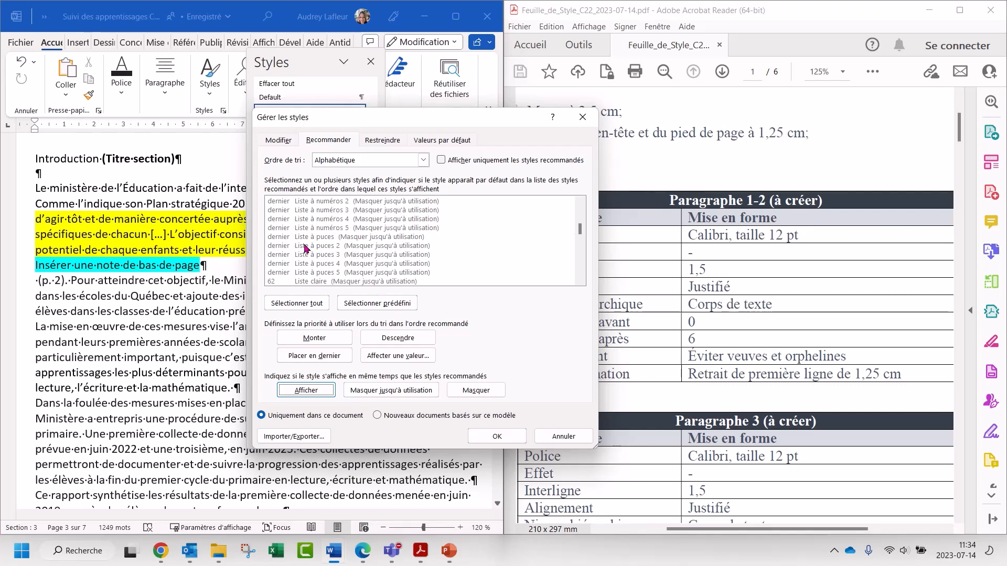
{"action": "scroll", "coordinate": [361, 222], "scroll_direction": "down", "scroll_amount": 2}
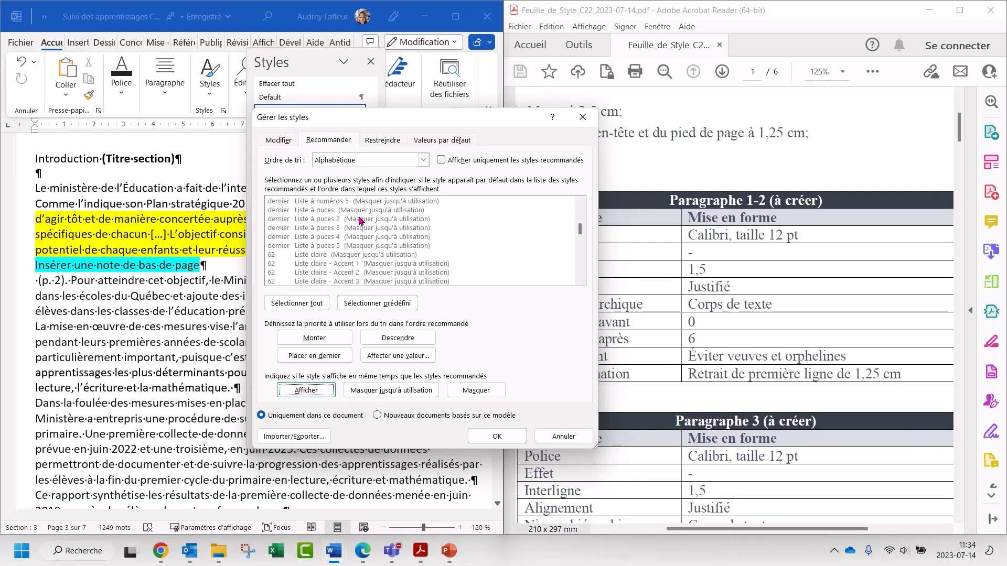
{"action": "scroll", "coordinate": [361, 221], "scroll_direction": "down", "scroll_amount": 1}
{"action": "scroll", "coordinate": [371, 232], "scroll_direction": "down", "scroll_amount": 6}
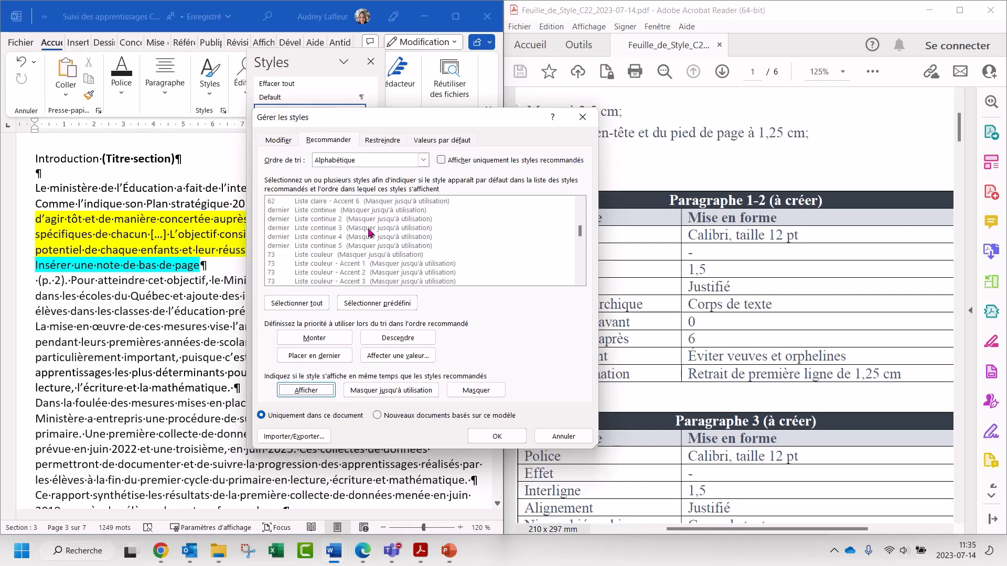
{"action": "scroll", "coordinate": [393, 226], "scroll_direction": "down", "scroll_amount": 5}
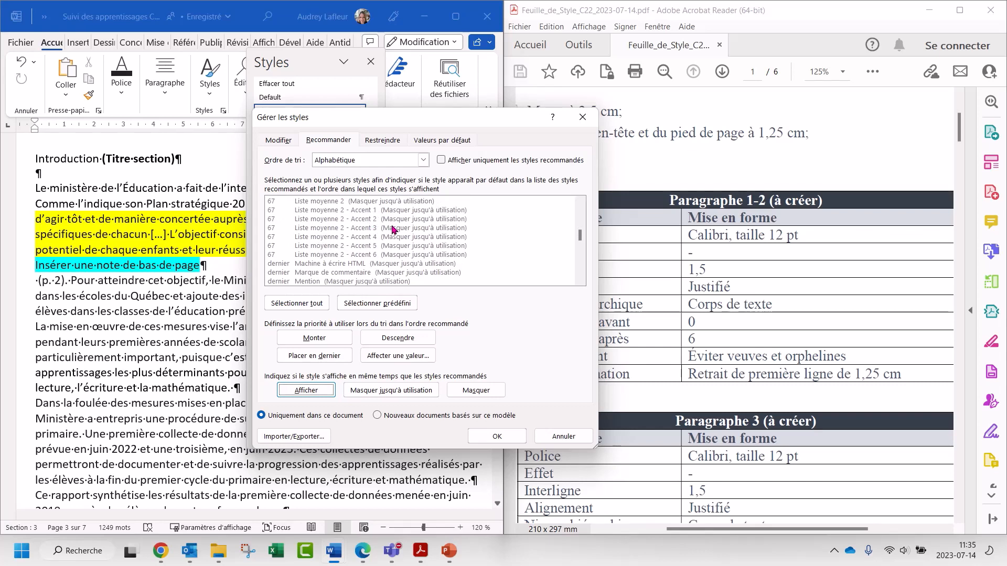
{"action": "scroll", "coordinate": [392, 229], "scroll_direction": "down", "scroll_amount": 4}
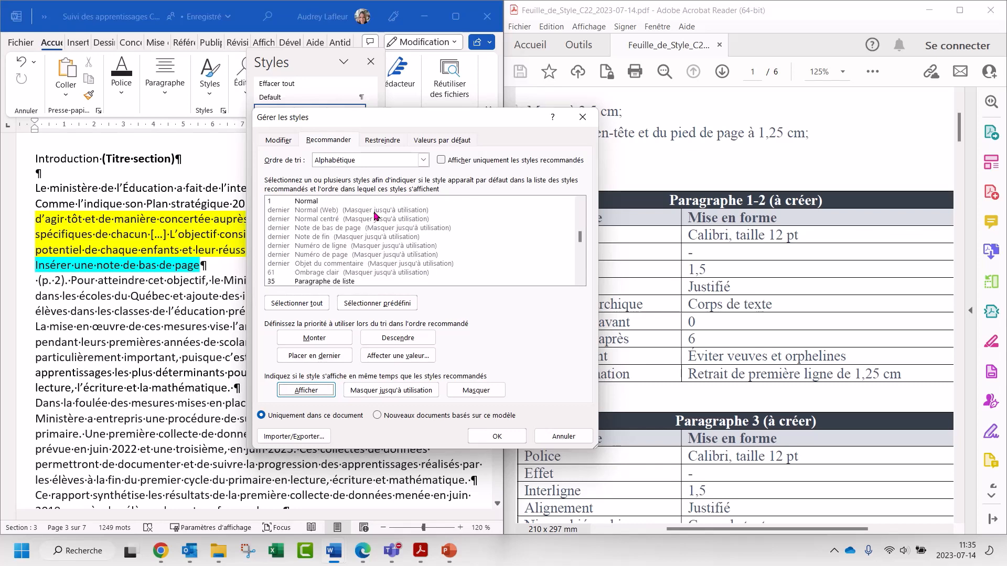
{"action": "scroll", "coordinate": [376, 216], "scroll_direction": "down", "scroll_amount": 1}
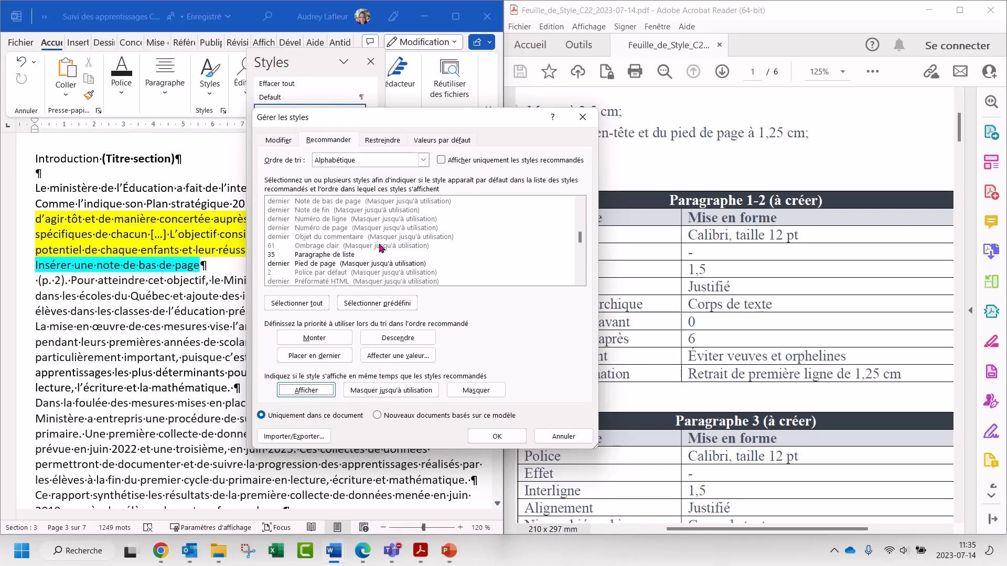
{"action": "scroll", "coordinate": [416, 246], "scroll_direction": "down", "scroll_amount": 1}
{"action": "left_click", "coordinate": [326, 239]}
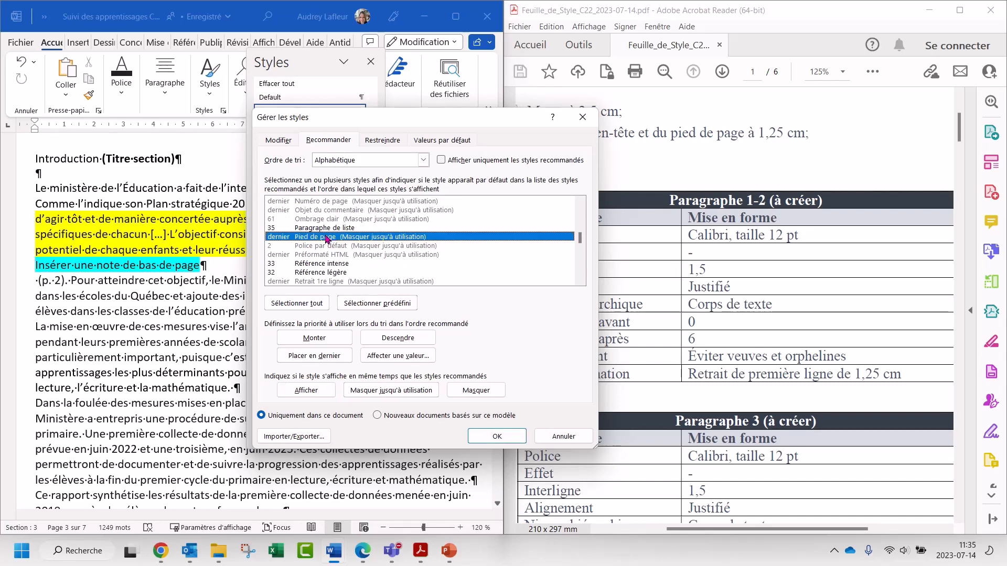
{"action": "left_click", "coordinate": [347, 263], "text": "ctrl"}
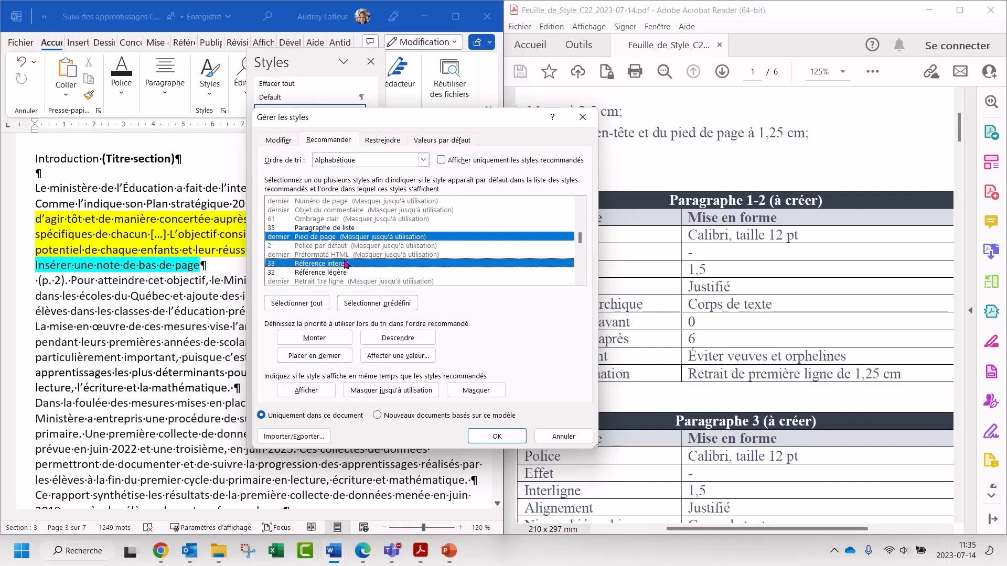
{"action": "left_click", "coordinate": [342, 273], "text": "ctrl"}
{"action": "left_click", "coordinate": [398, 391]}
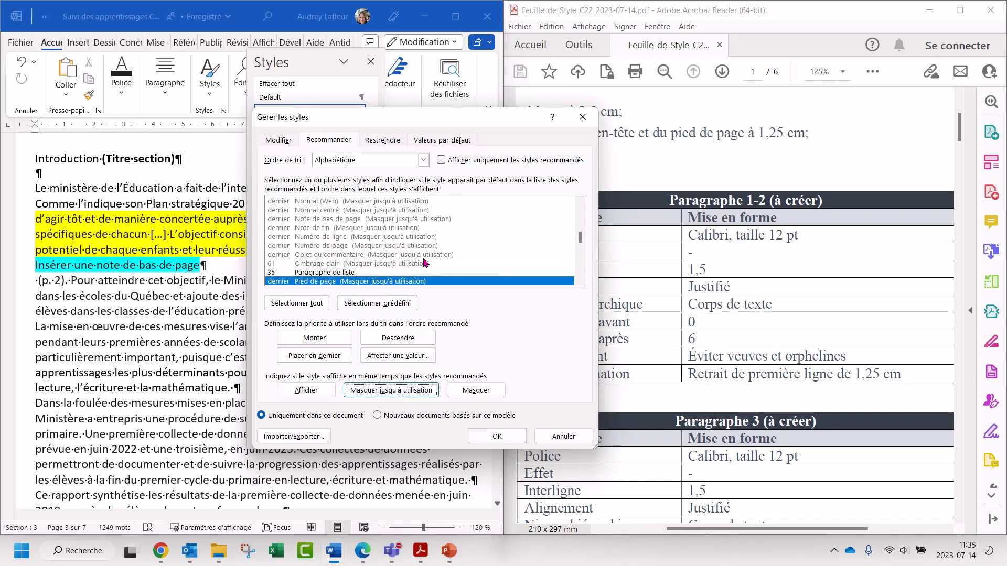
Step: Set the Sans interligne style and the Sous-titre style to be hidden until used
{"action": "scroll", "coordinate": [422, 252], "scroll_direction": "down", "scroll_amount": 3}
{"action": "scroll", "coordinate": [418, 233], "scroll_direction": "down", "scroll_amount": 2}
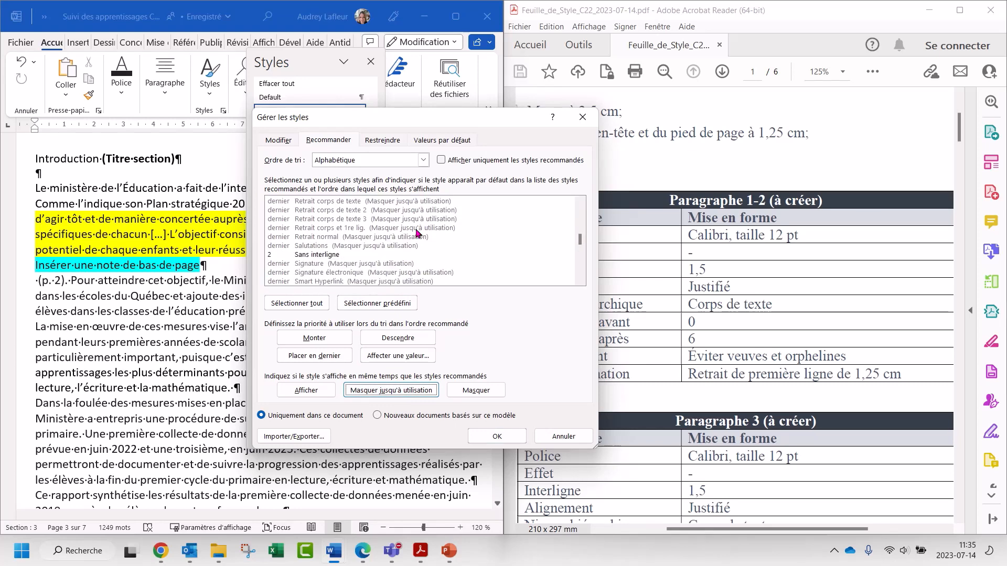
{"action": "left_click", "coordinate": [333, 228]}
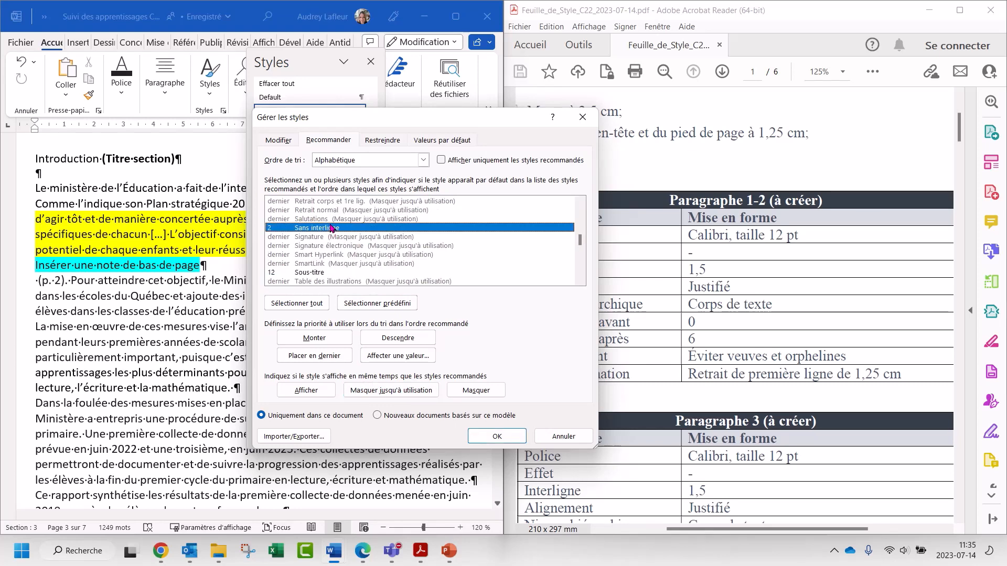
{"action": "left_click", "coordinate": [408, 391]}
{"action": "scroll", "coordinate": [354, 273], "scroll_direction": "down", "scroll_amount": 1}
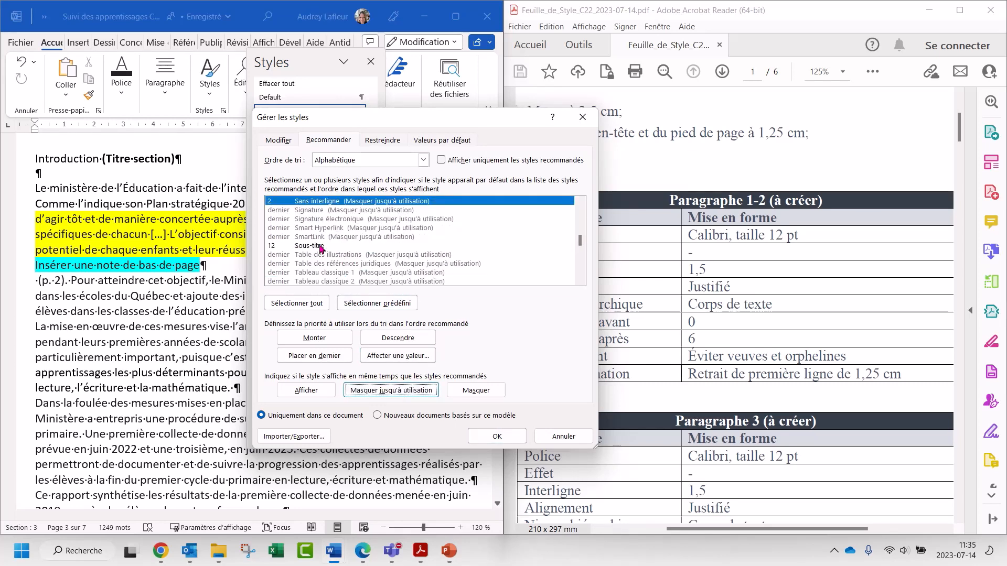
{"action": "left_click", "coordinate": [344, 246]}
{"action": "left_click", "coordinate": [413, 390]}
Step: Set the Titre style to be hidden until used, leaving the table styles as they are
{"action": "scroll", "coordinate": [404, 244], "scroll_direction": "down", "scroll_amount": 4}
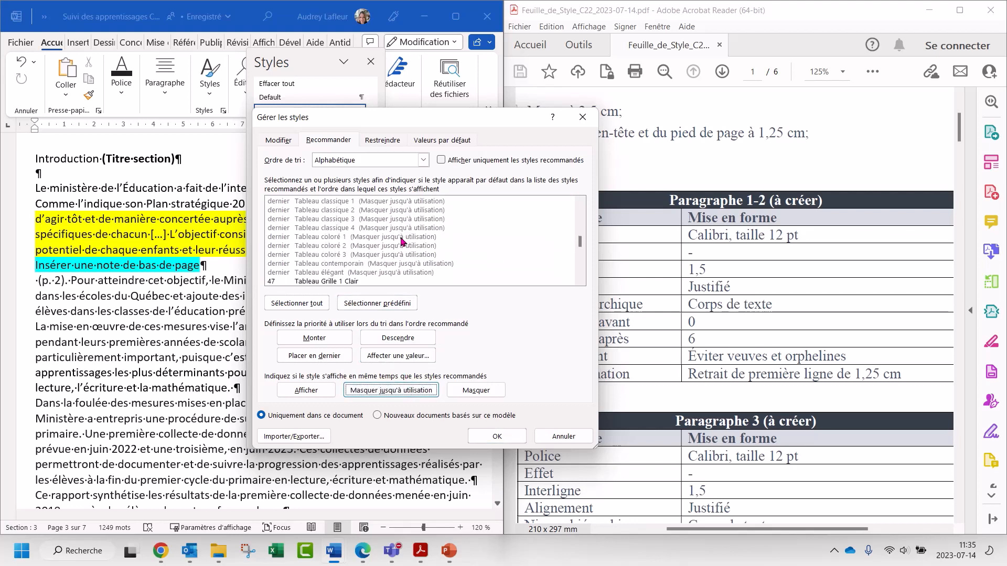
{"action": "scroll", "coordinate": [402, 241], "scroll_direction": "down", "scroll_amount": 2}
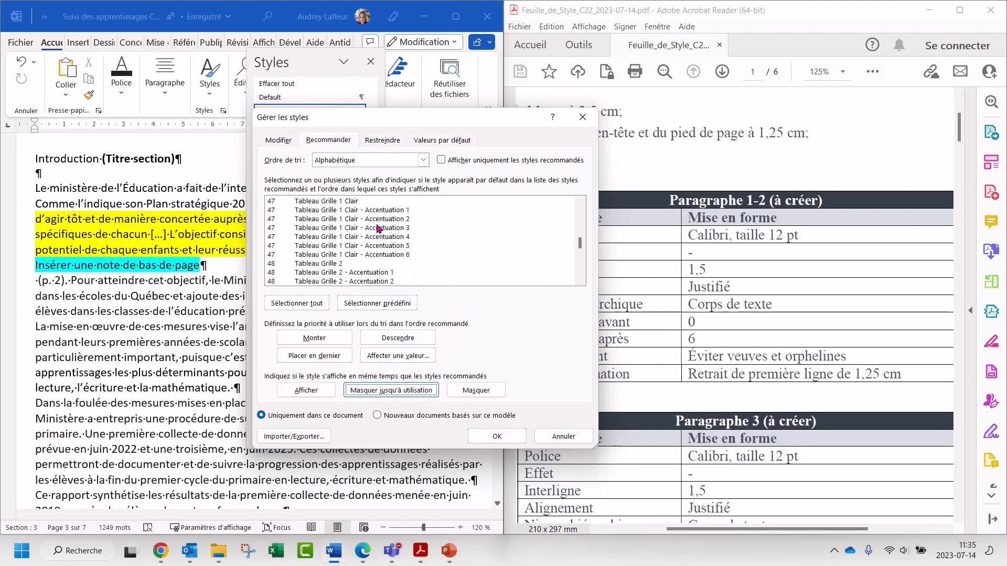
{"action": "scroll", "coordinate": [377, 236], "scroll_direction": "down", "scroll_amount": 1}
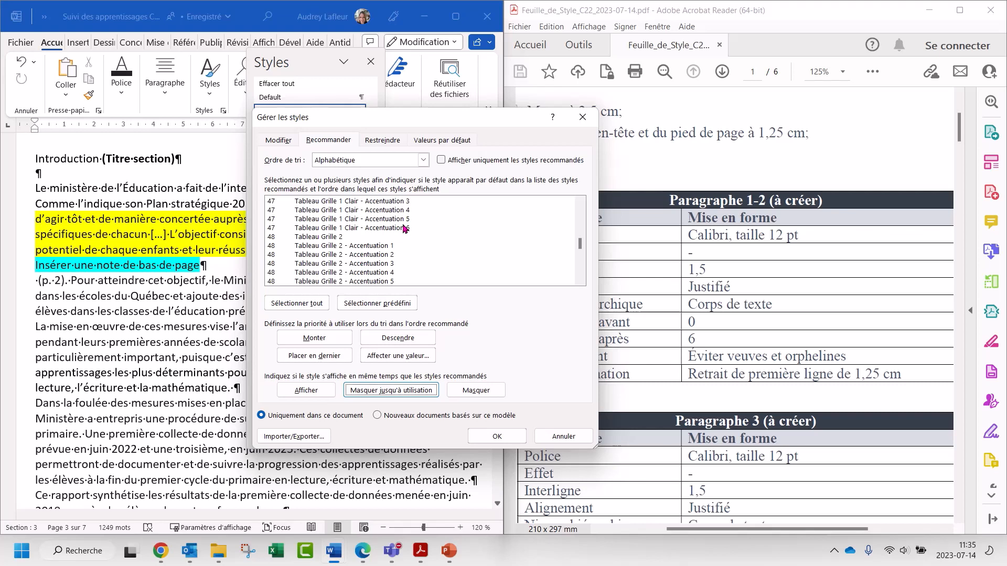
{"action": "left_click_drag", "start_coordinate": [395, 120], "coordinate": [445, 128]}
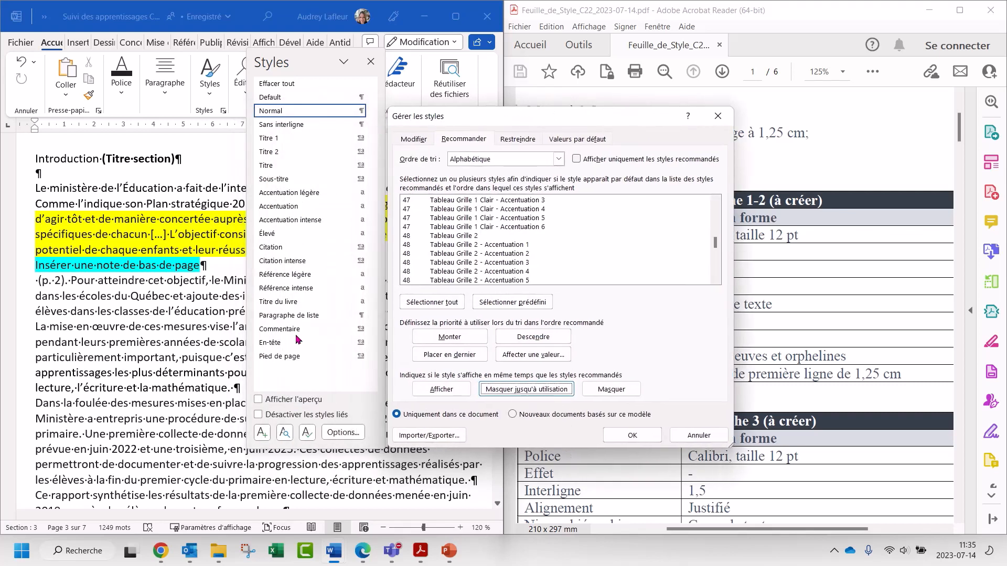
{"action": "scroll", "coordinate": [502, 204], "scroll_direction": "down", "scroll_amount": 8}
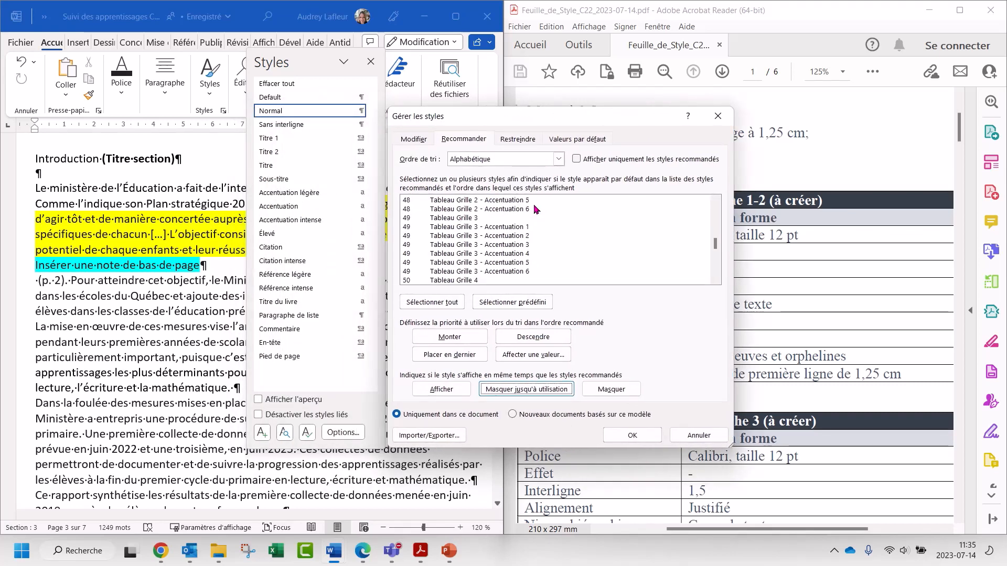
{"action": "scroll", "coordinate": [535, 210], "scroll_direction": "down", "scroll_amount": 9}
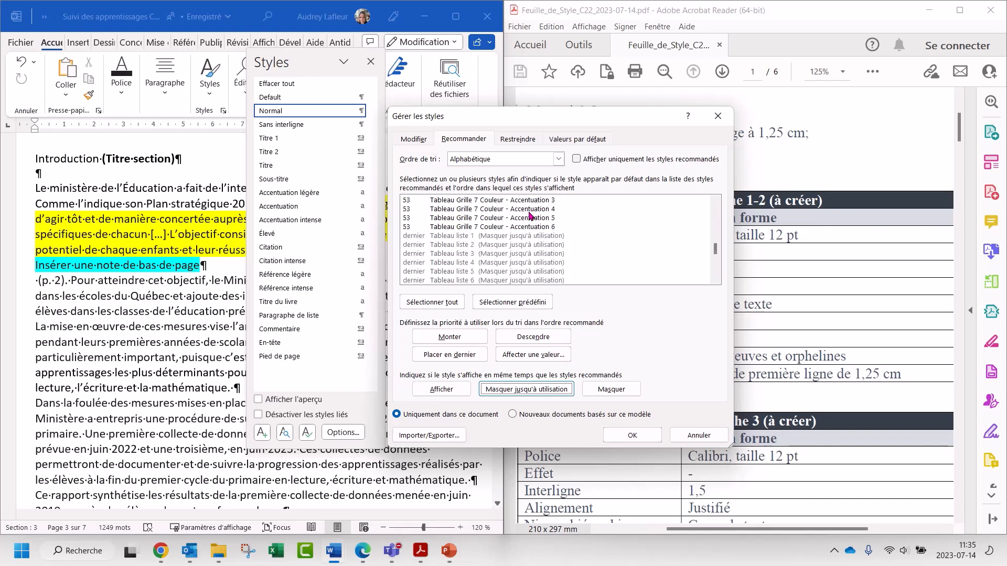
{"action": "scroll", "coordinate": [531, 216], "scroll_direction": "down", "scroll_amount": 15}
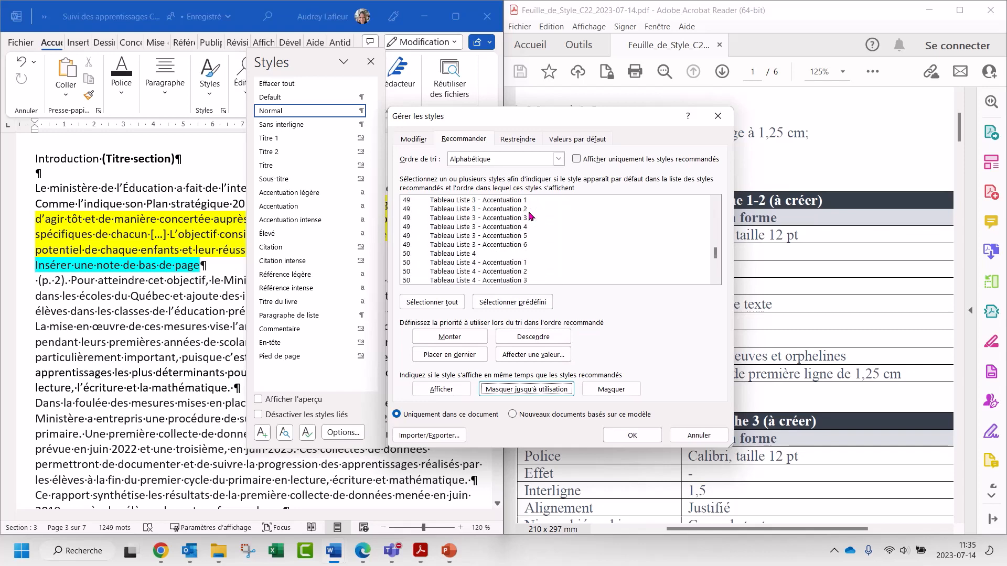
{"action": "scroll", "coordinate": [540, 225], "scroll_direction": "down", "scroll_amount": 12}
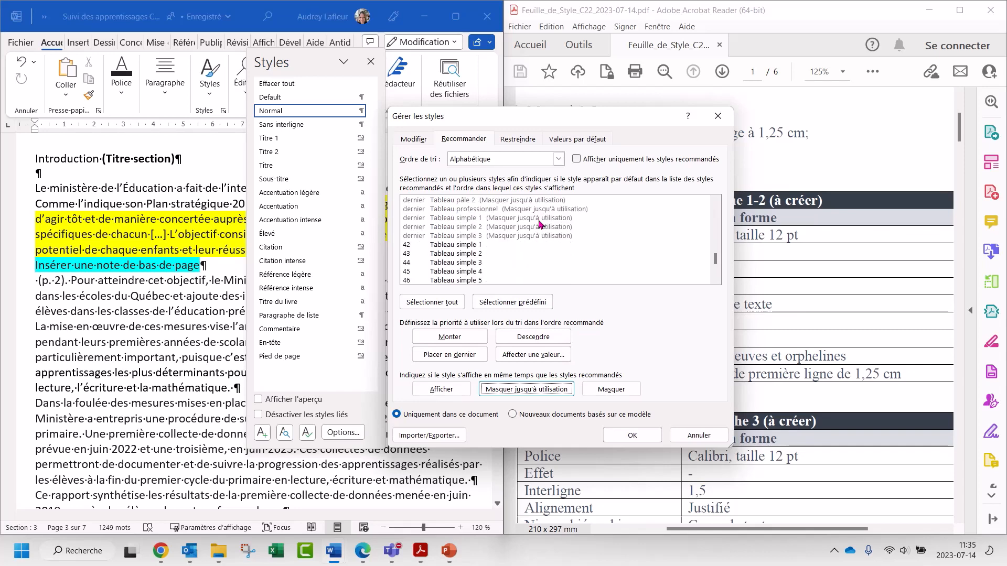
{"action": "scroll", "coordinate": [541, 225], "scroll_direction": "down", "scroll_amount": 1}
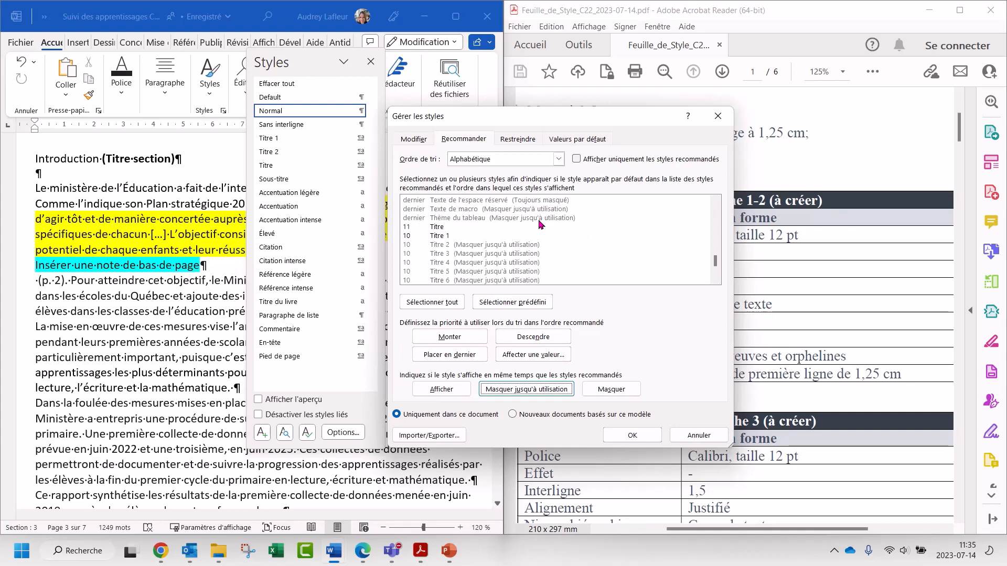
{"action": "left_click", "coordinate": [431, 227]}
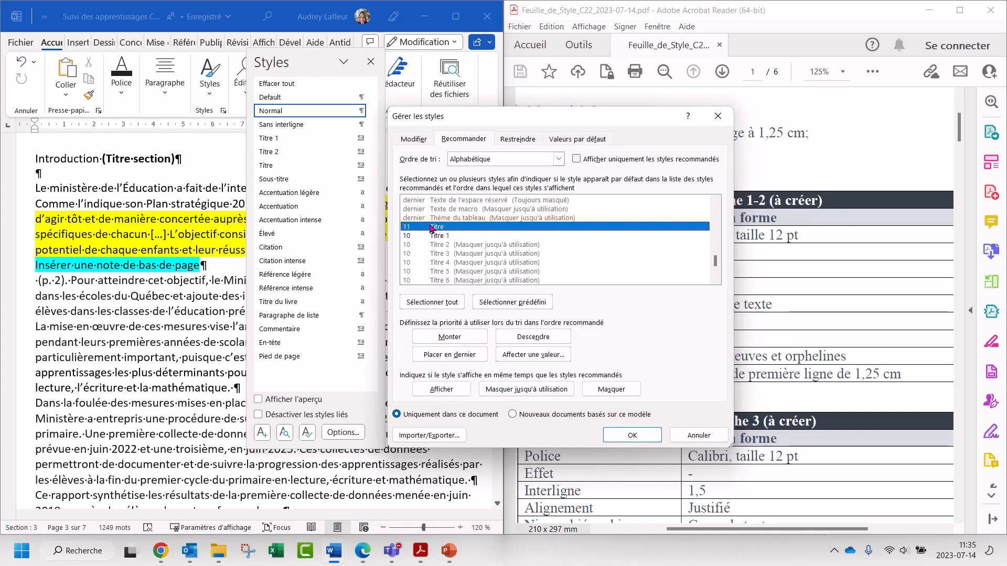
{"action": "left_click", "coordinate": [529, 391]}
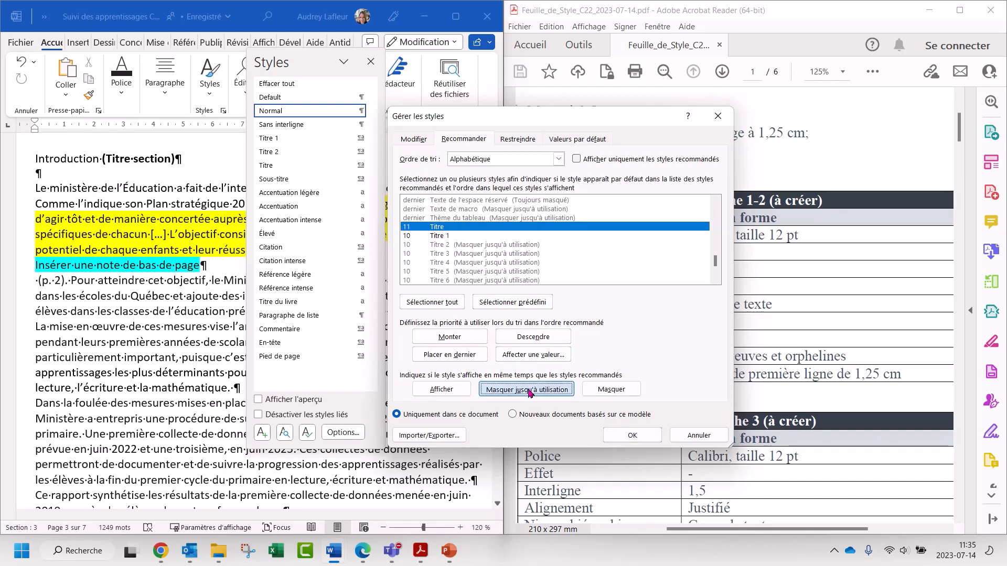
Step: Set the Titre 2 and Titre 3 styles to be shown among the recommended styles
{"action": "scroll", "coordinate": [515, 226], "scroll_direction": "down", "scroll_amount": 3}
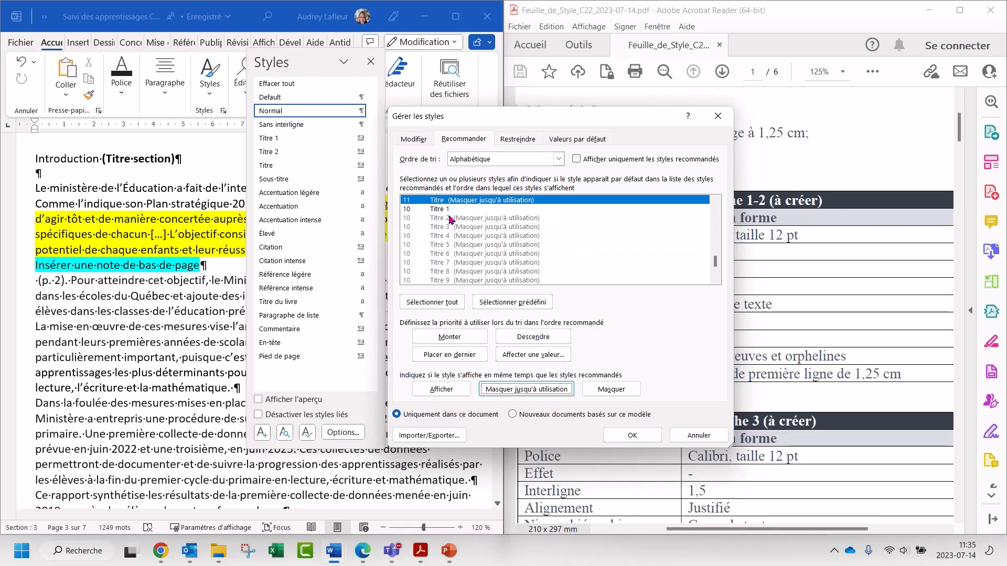
{"action": "left_click", "coordinate": [446, 219]}
{"action": "left_click", "coordinate": [448, 228], "text": "shift"}
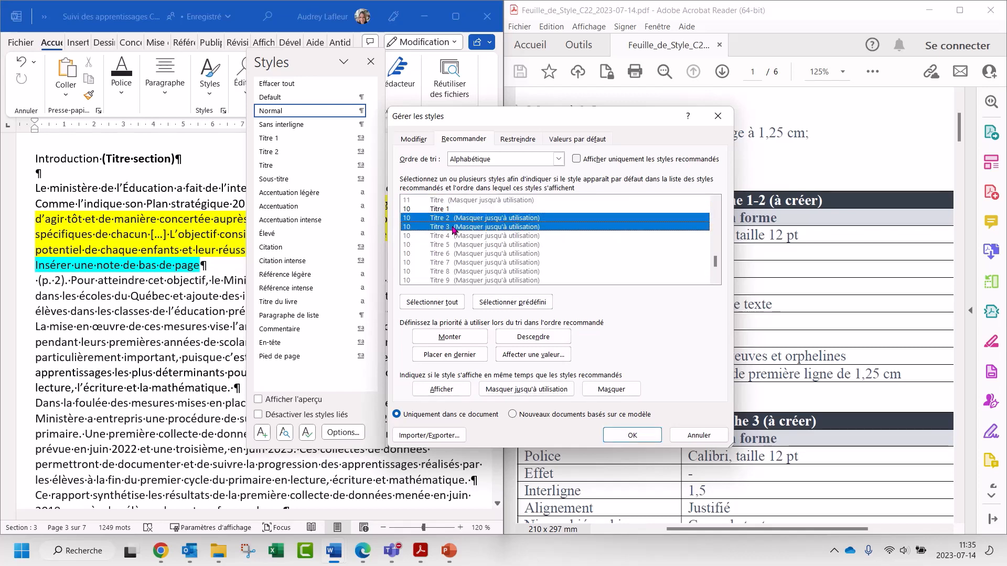
{"action": "left_click", "coordinate": [435, 390]}
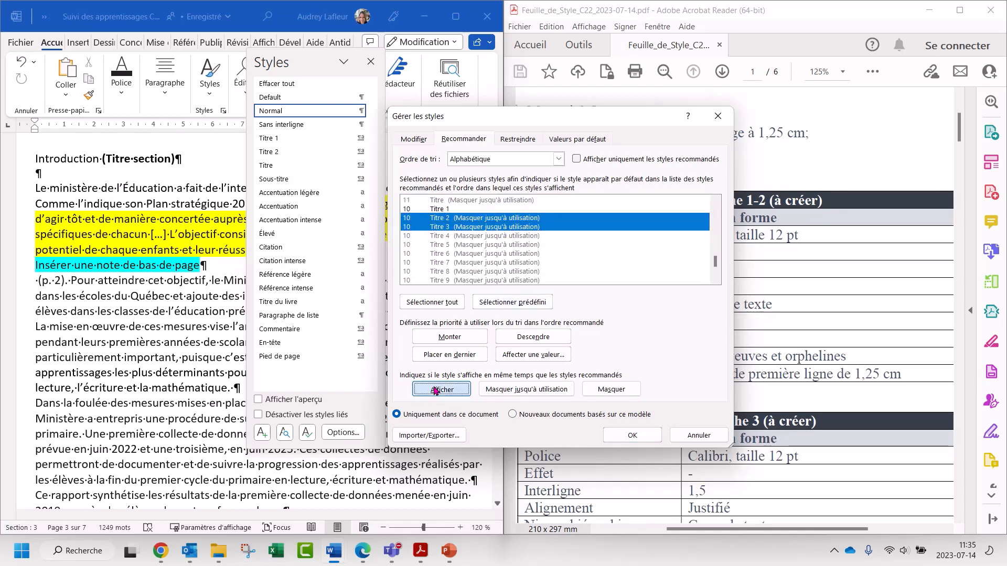
Step: Set the Titre du livre style to be hidden until used
{"action": "scroll", "coordinate": [505, 225], "scroll_direction": "down", "scroll_amount": 3}
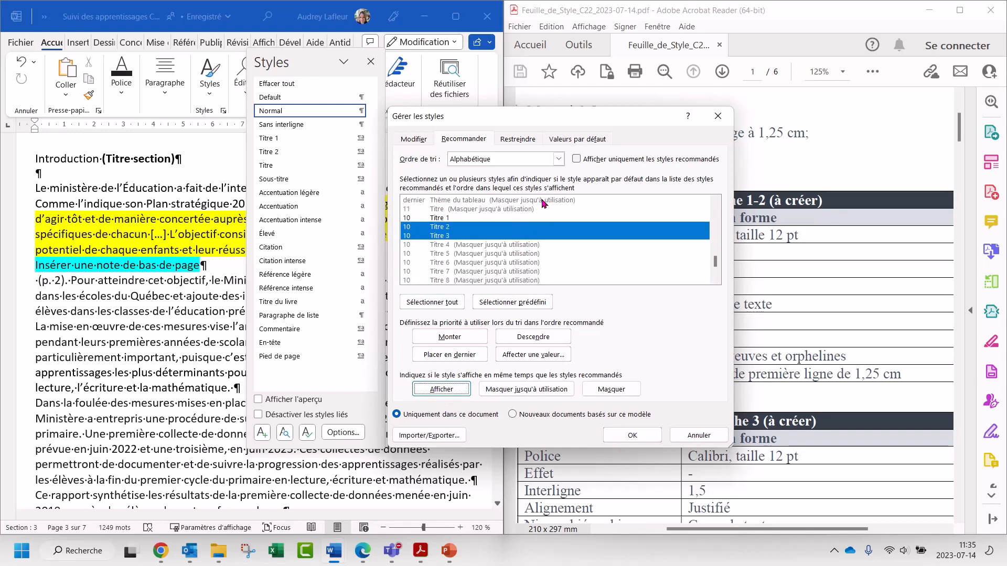
{"action": "scroll", "coordinate": [551, 234], "scroll_direction": "down", "scroll_amount": 2}
{"action": "left_click", "coordinate": [445, 226]}
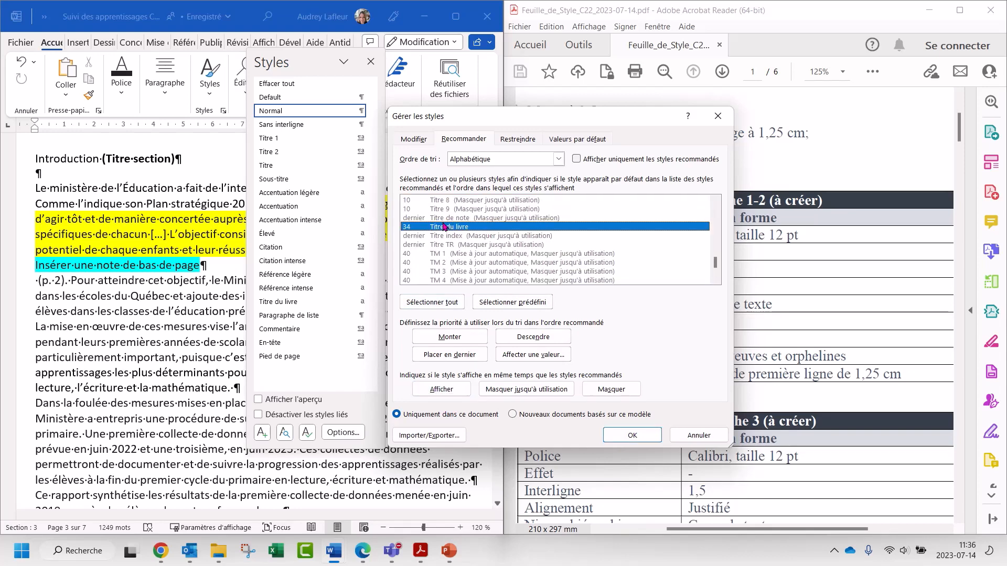
{"action": "left_click", "coordinate": [526, 390]}
Step: Set the TM 1, TM 2 and TM 3 styles to be shown, and apply the recommended-style changes to this document
{"action": "scroll", "coordinate": [502, 210], "scroll_direction": "down", "scroll_amount": 3}
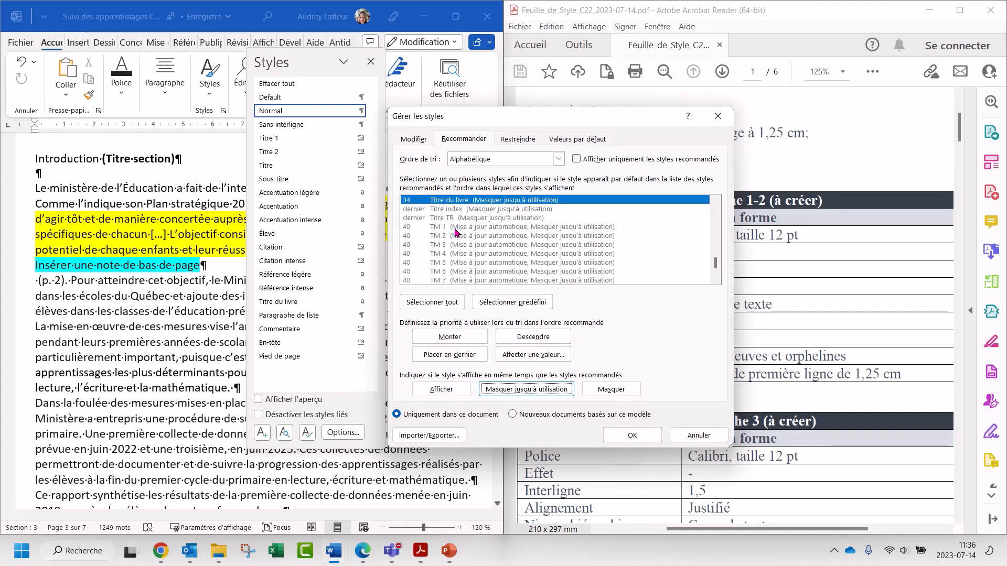
{"action": "left_click_drag", "start_coordinate": [454, 229], "coordinate": [448, 249]}
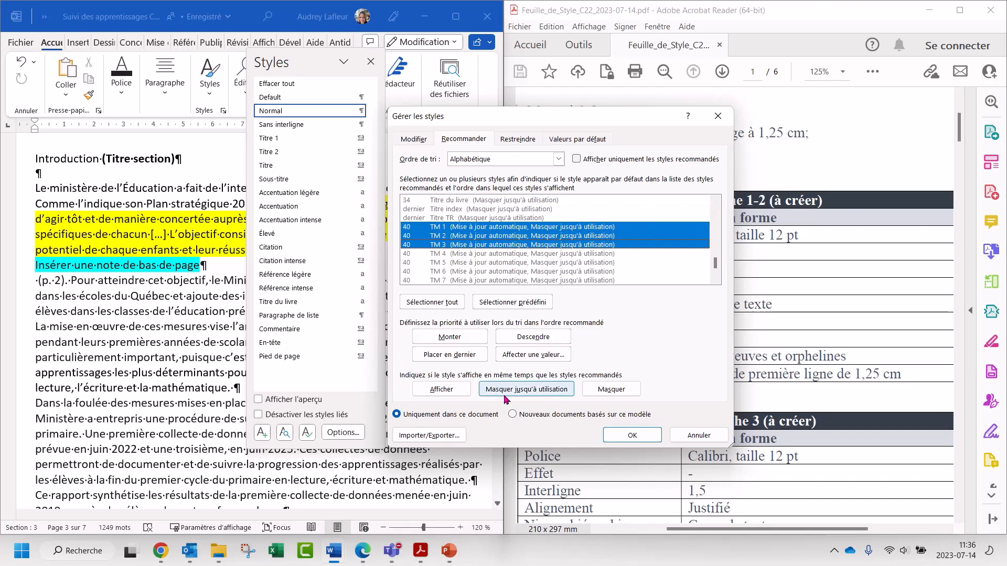
{"action": "left_click", "coordinate": [453, 392]}
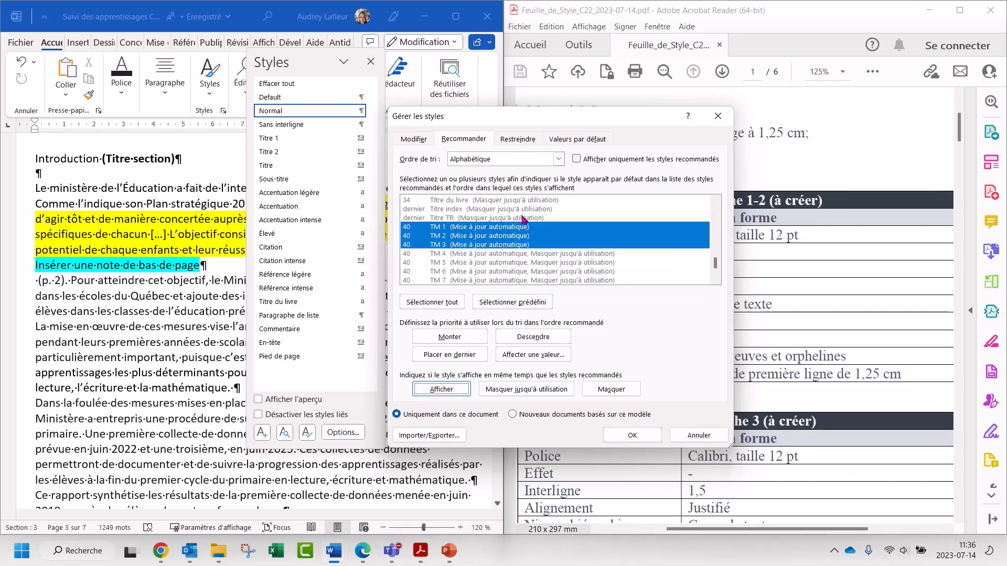
{"action": "scroll", "coordinate": [535, 233], "scroll_direction": "down", "scroll_amount": 2}
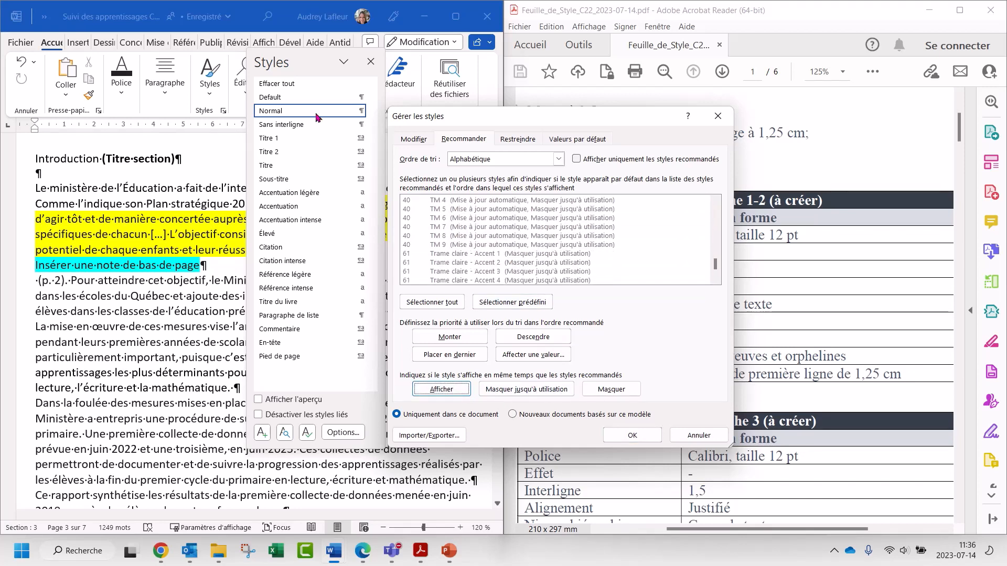
{"action": "scroll", "coordinate": [567, 215], "scroll_direction": "down", "scroll_amount": 10}
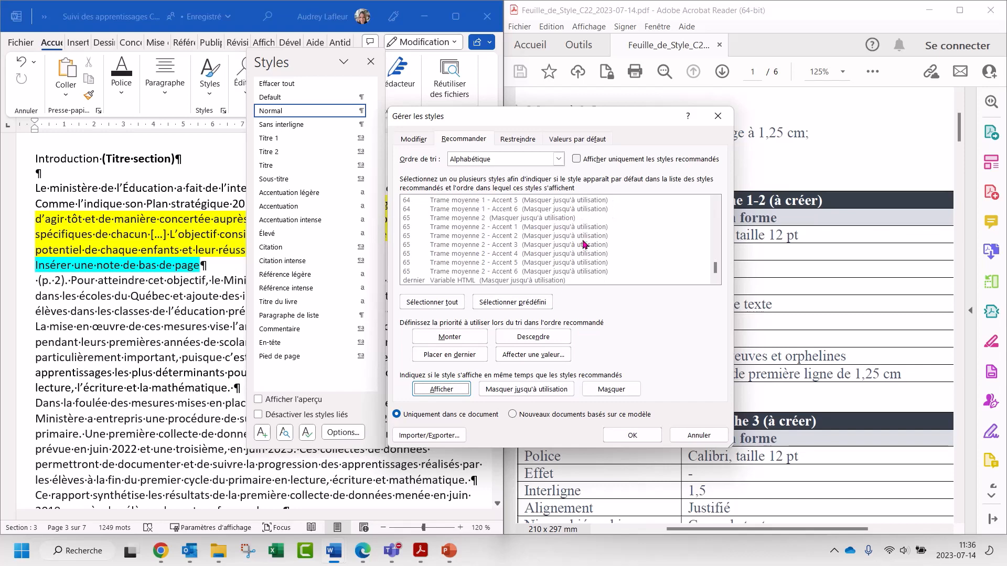
{"action": "left_click", "coordinate": [636, 438]}
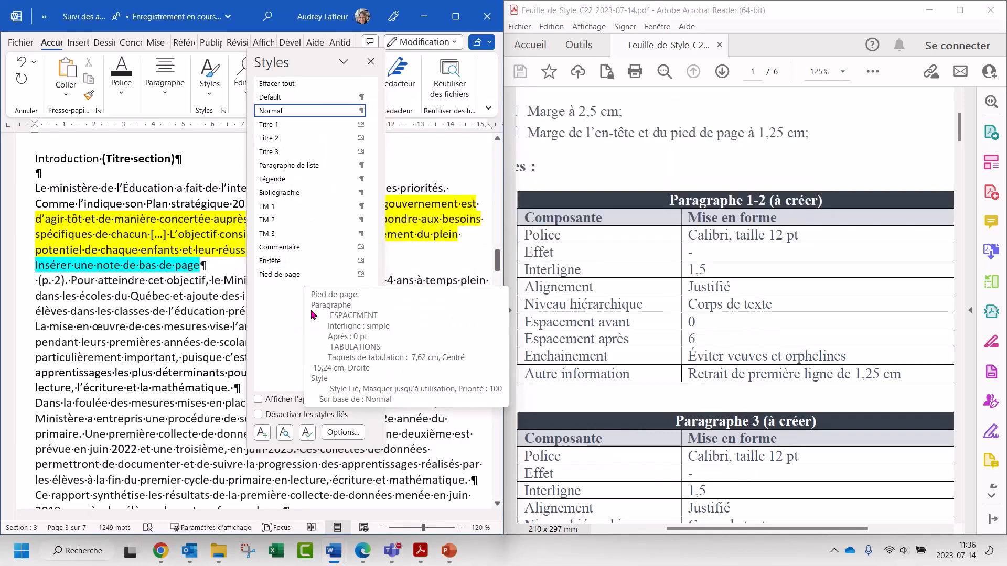
Step: Delete the Pied de page and En-tête styles from the document
{"action": "right_click", "coordinate": [274, 276]}
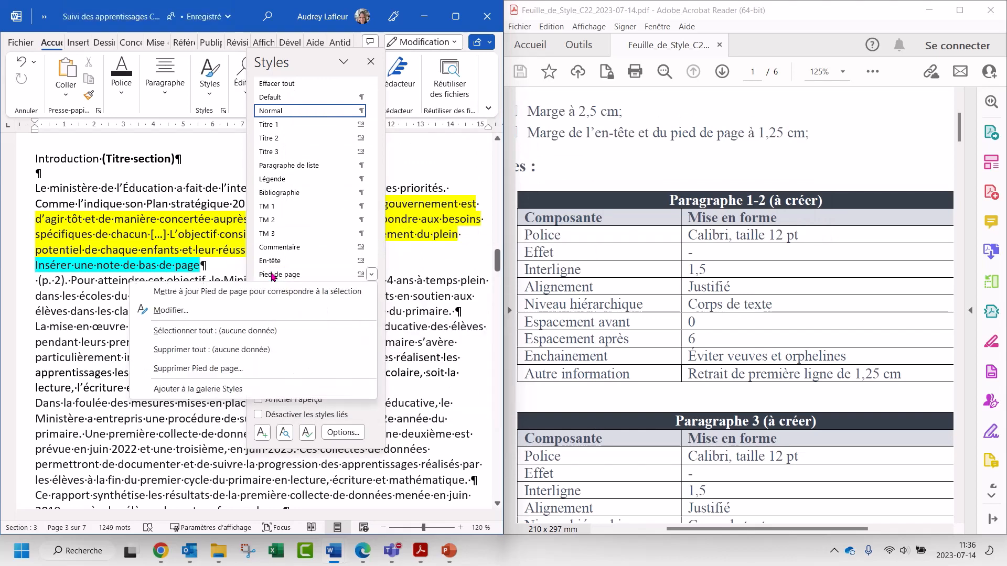
{"action": "left_click", "coordinate": [199, 370]}
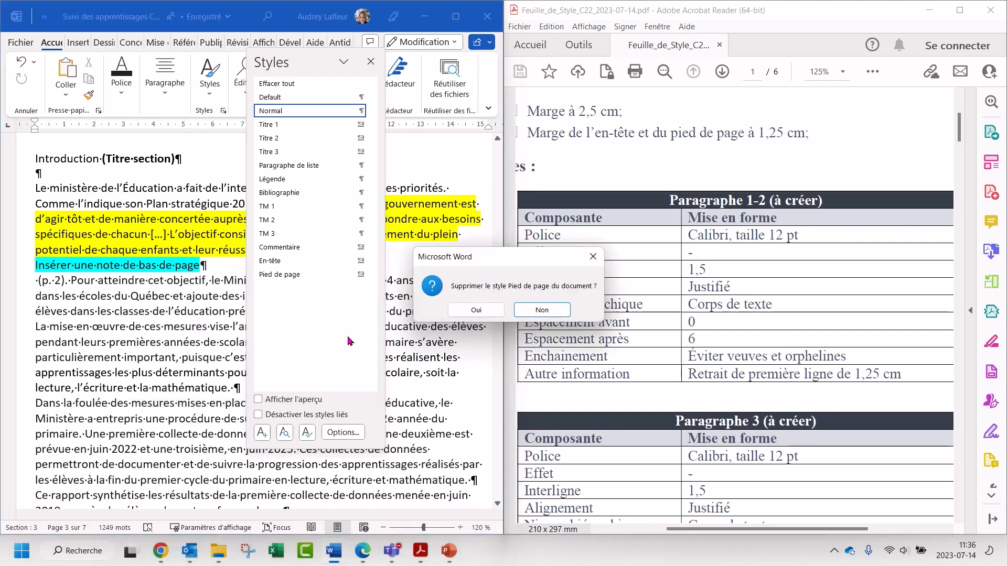
{"action": "key", "text": "Return"}
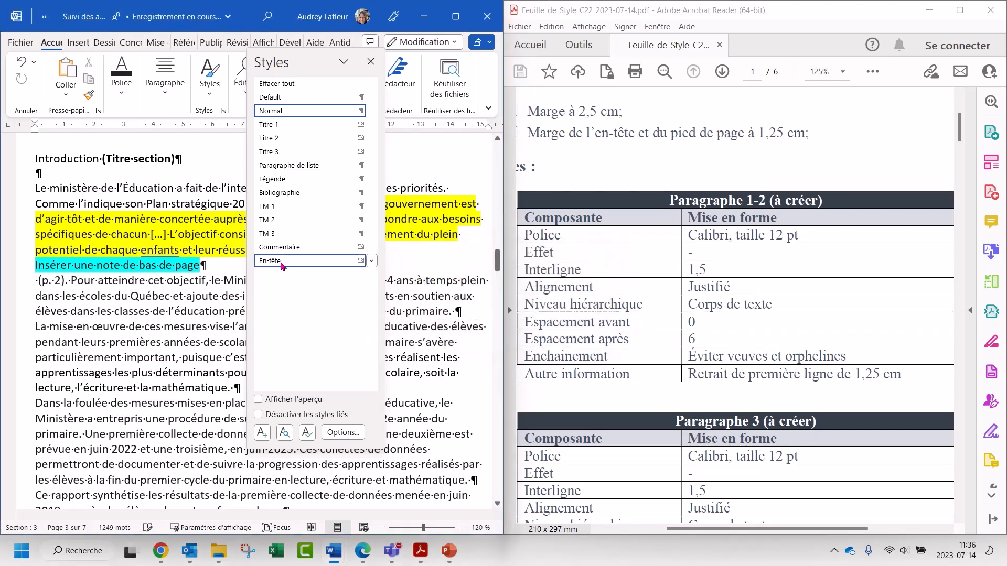
{"action": "right_click", "coordinate": [282, 262]}
{"action": "left_click", "coordinate": [231, 354]}
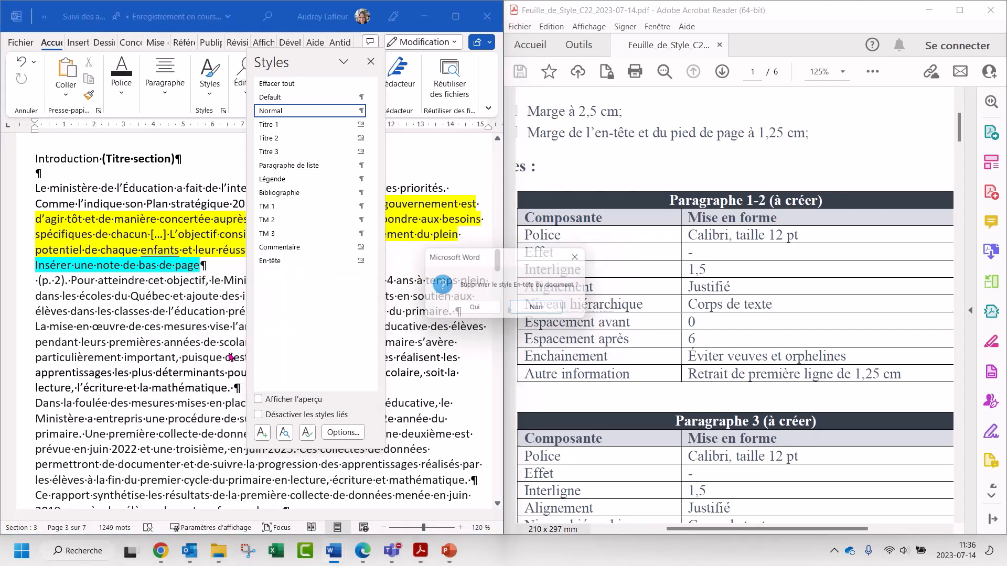
{"action": "left_click", "coordinate": [483, 312]}
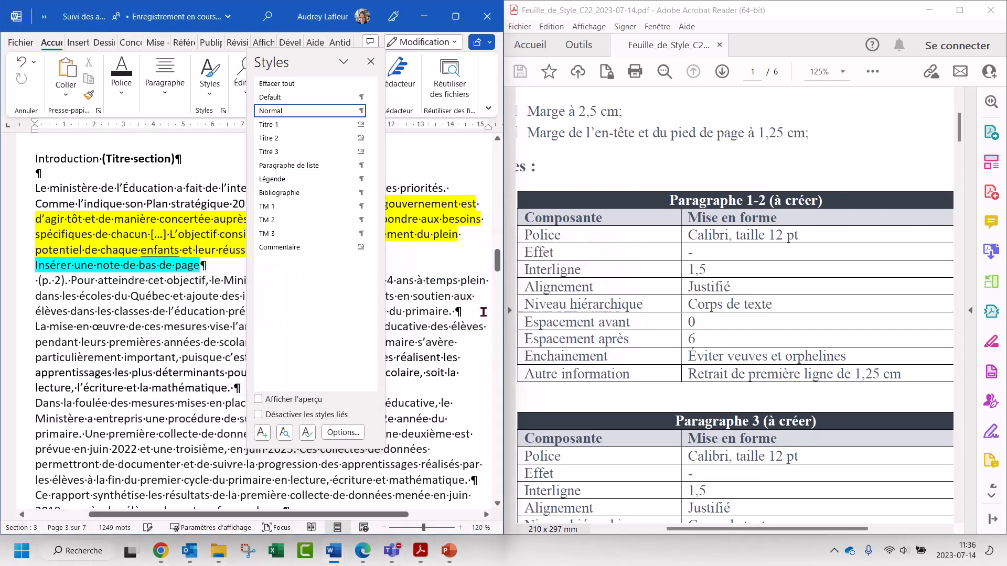
Step: Delete the Commentaire and Default styles from the document
{"action": "right_click", "coordinate": [277, 250]}
{"action": "left_click", "coordinate": [225, 342]}
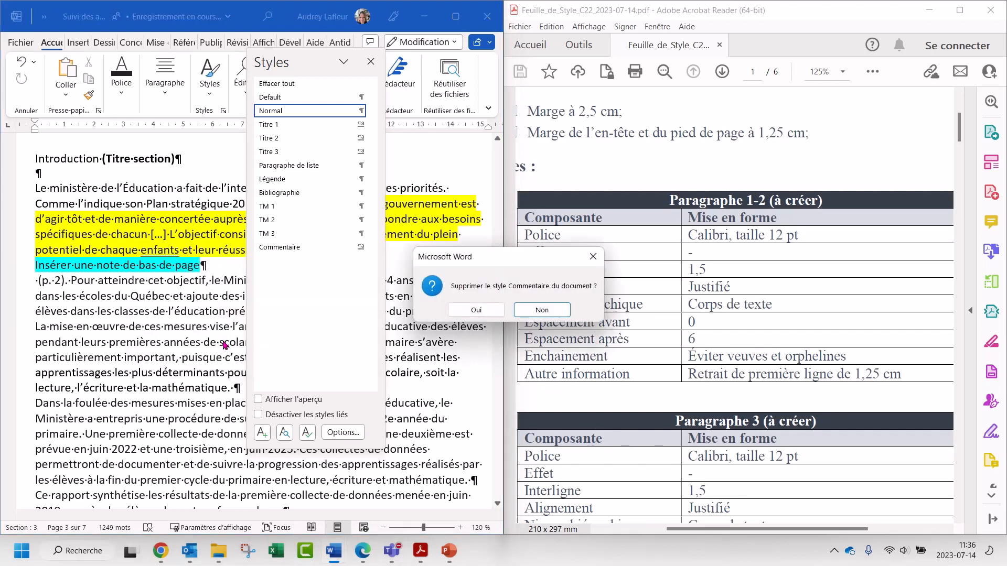
{"action": "left_click", "coordinate": [483, 311]}
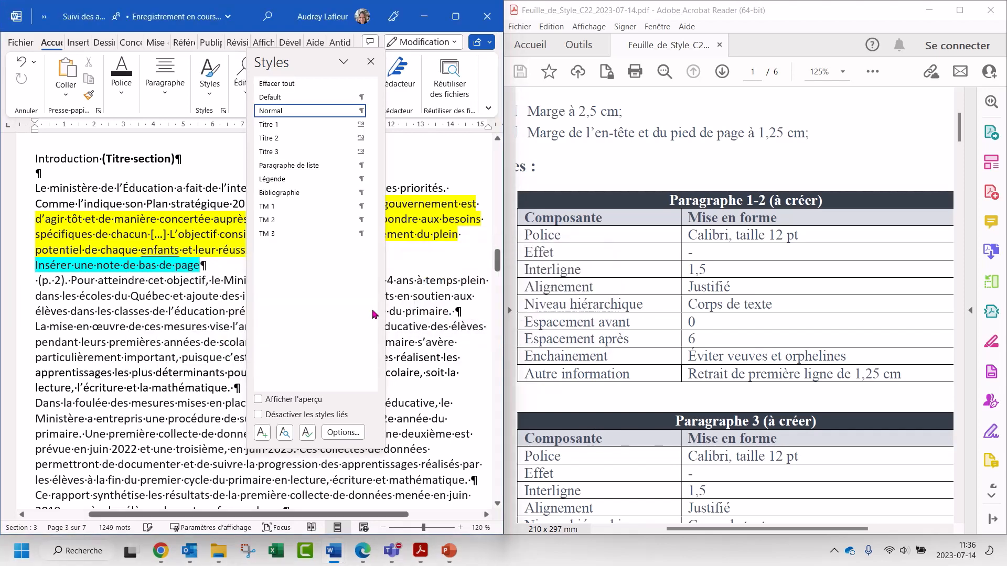
{"action": "right_click", "coordinate": [288, 101]}
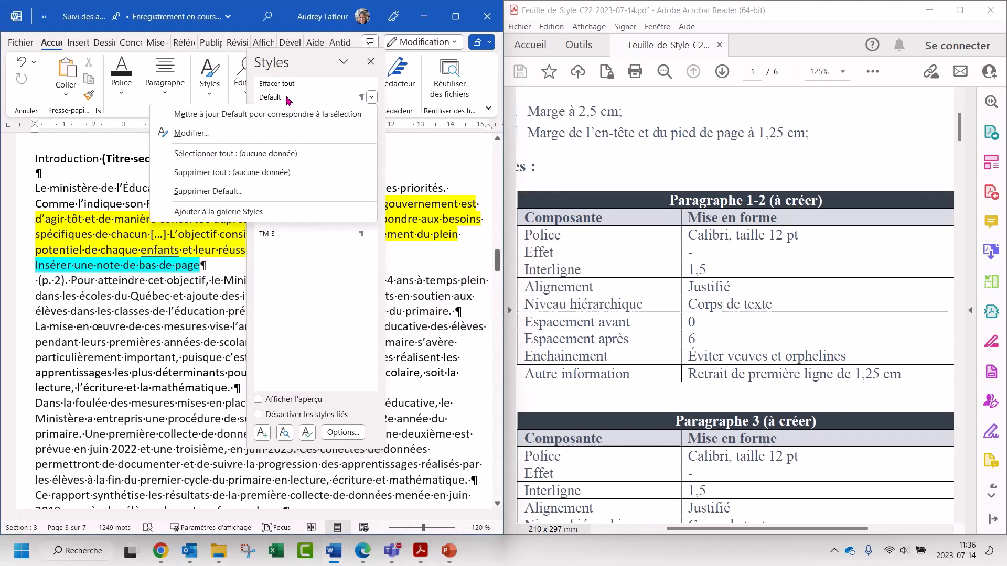
{"action": "left_click", "coordinate": [226, 191]}
{"action": "left_click", "coordinate": [475, 311]}
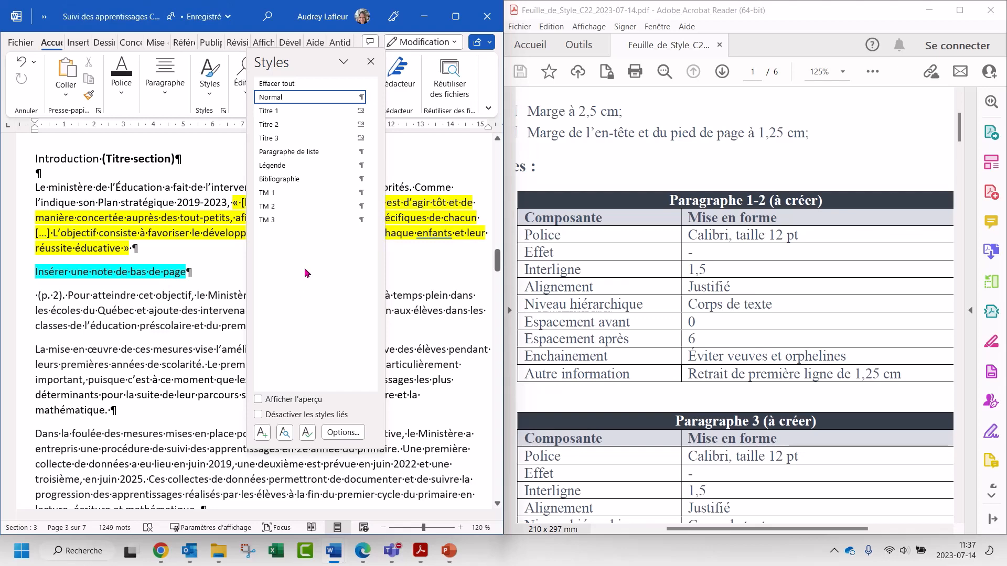
{"action": "right_click", "coordinate": [280, 98]}
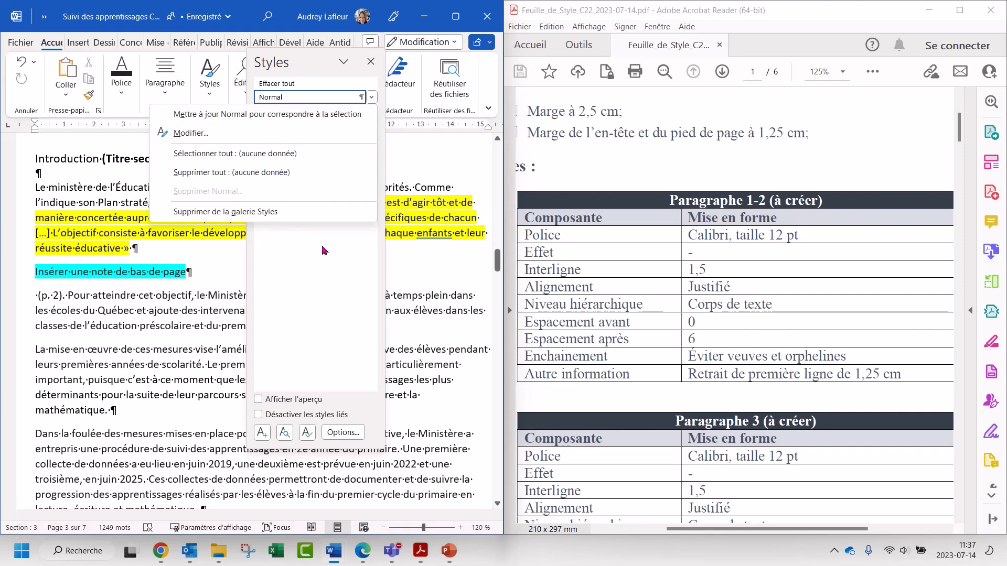
{"action": "left_click", "coordinate": [354, 250]}
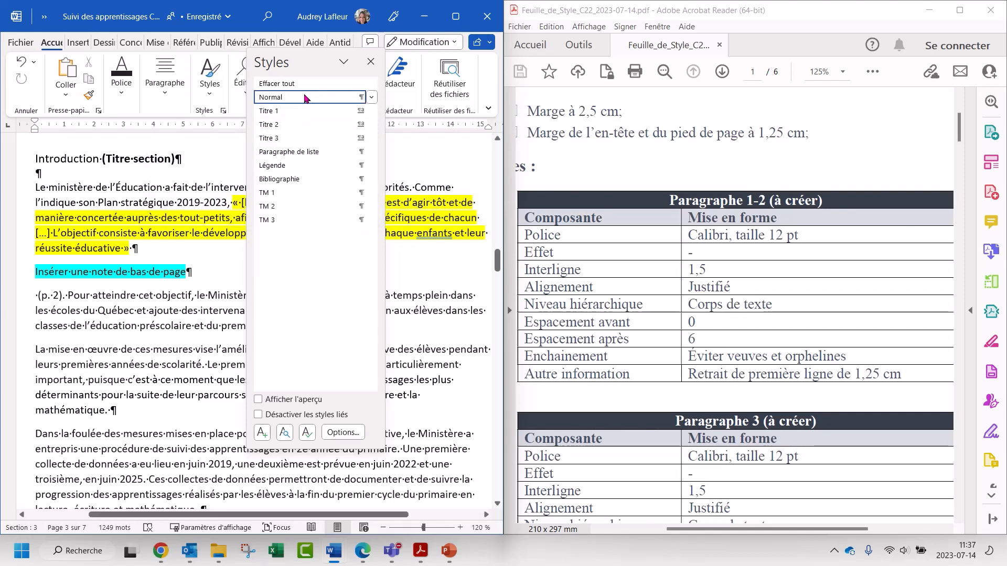
{"action": "mouse_move", "coordinate": [309, 101]}
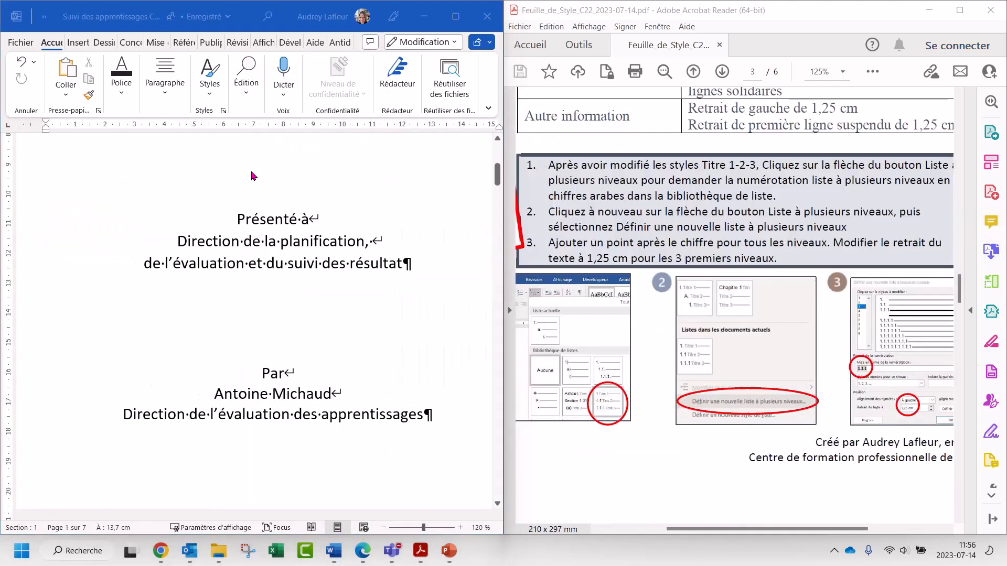
Step: Display the list of styles and review the style sheet's instructions for numbering Titre 1-2-3 in the PDF
{"action": "key", "text": "ctrl+alt+shift+s"}
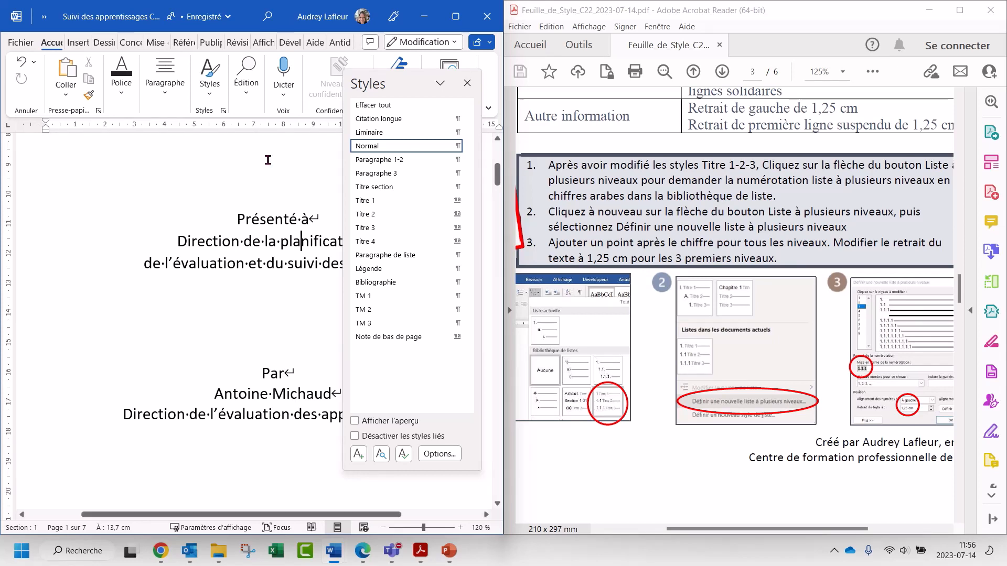
{"action": "scroll", "coordinate": [682, 247], "scroll_direction": "up", "scroll_amount": 5}
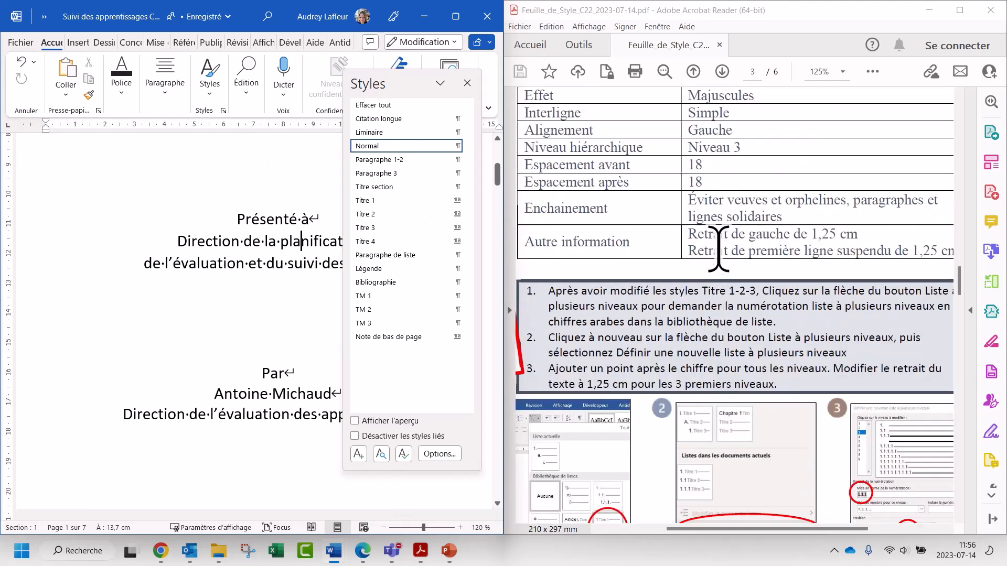
{"action": "scroll", "coordinate": [729, 236], "scroll_direction": "down", "scroll_amount": 4}
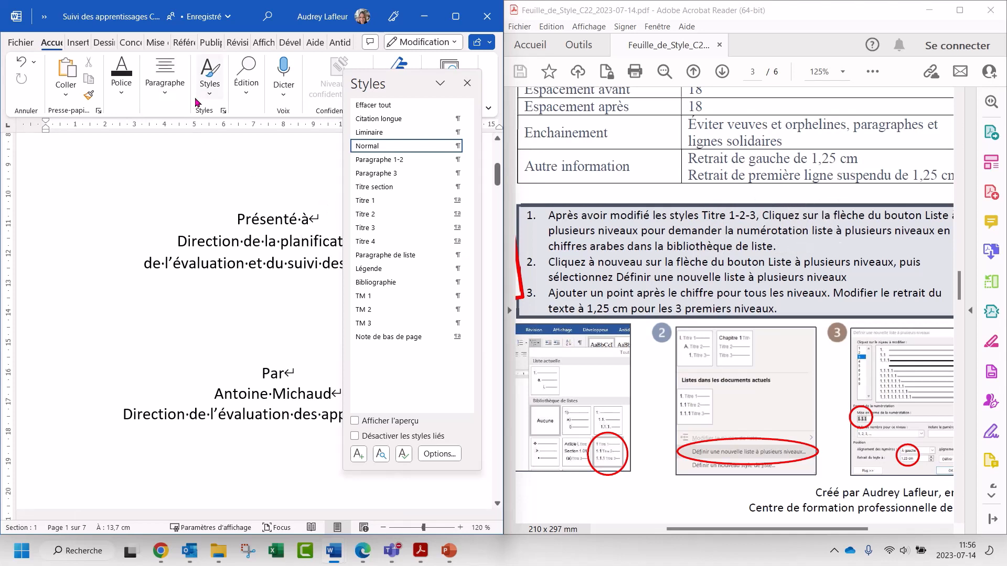
Step: Apply the library's multilevel list numbered 1 Titre 1, 1.1 Titre 2, 1.1.1 Titre 3 to the "Présenté à" paragraph
{"action": "left_click", "coordinate": [161, 97]}
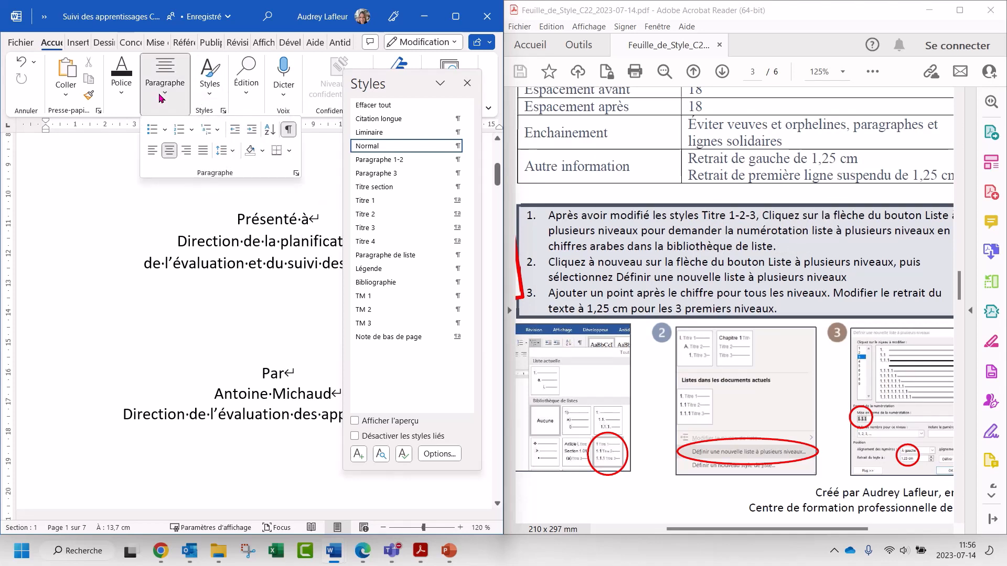
{"action": "left_click", "coordinate": [217, 131]}
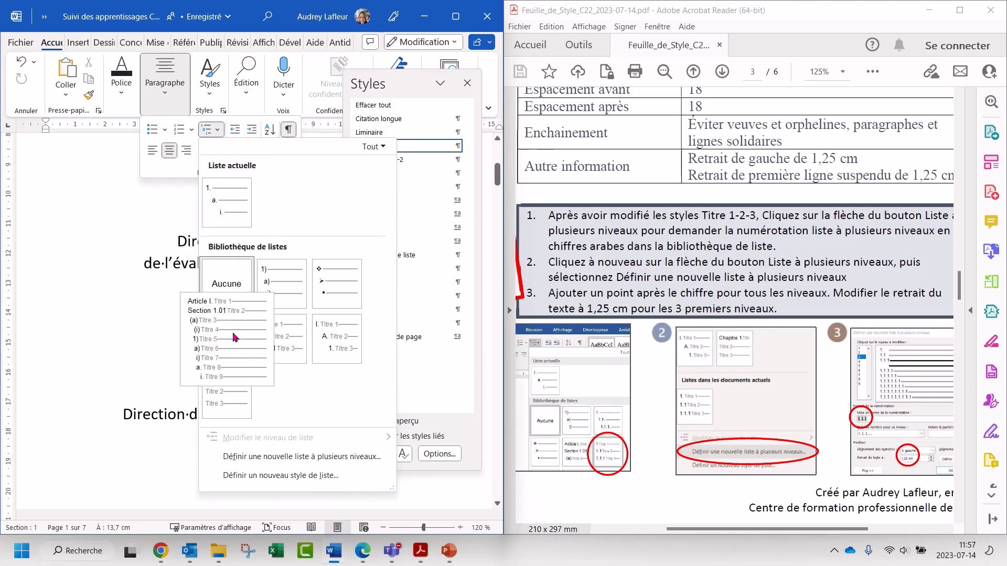
{"action": "mouse_move", "coordinate": [278, 339]}
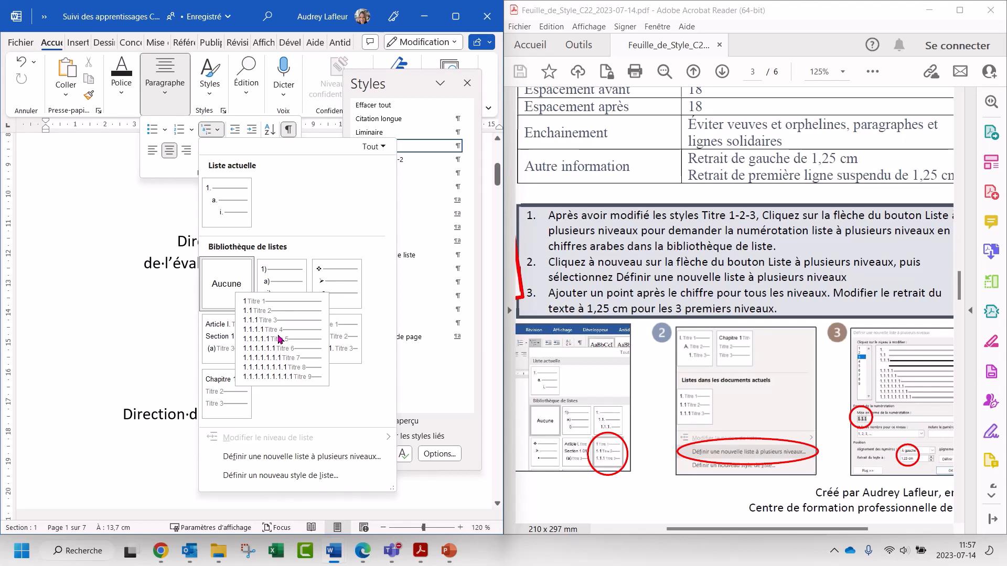
{"action": "left_click", "coordinate": [279, 339]}
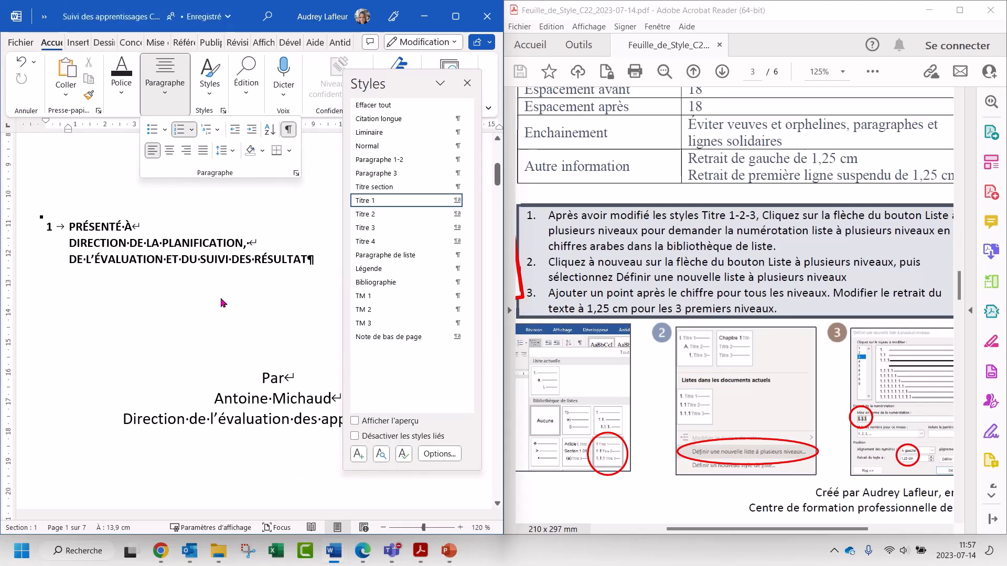
Step: Start defining a new multilevel list and add a period after the number format of levels 1, 2 and 3
{"action": "left_click", "coordinate": [218, 131]}
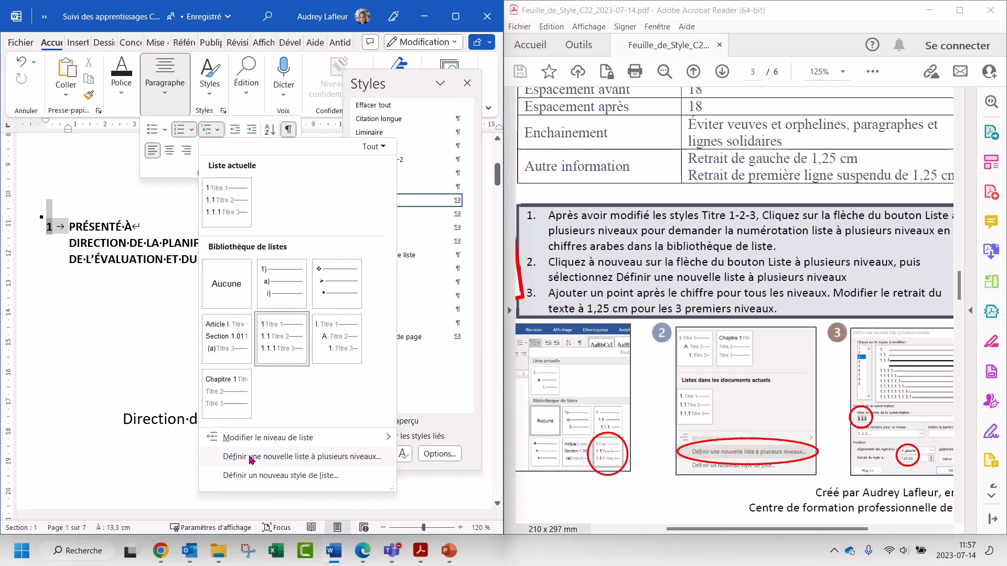
{"action": "left_click", "coordinate": [305, 457]}
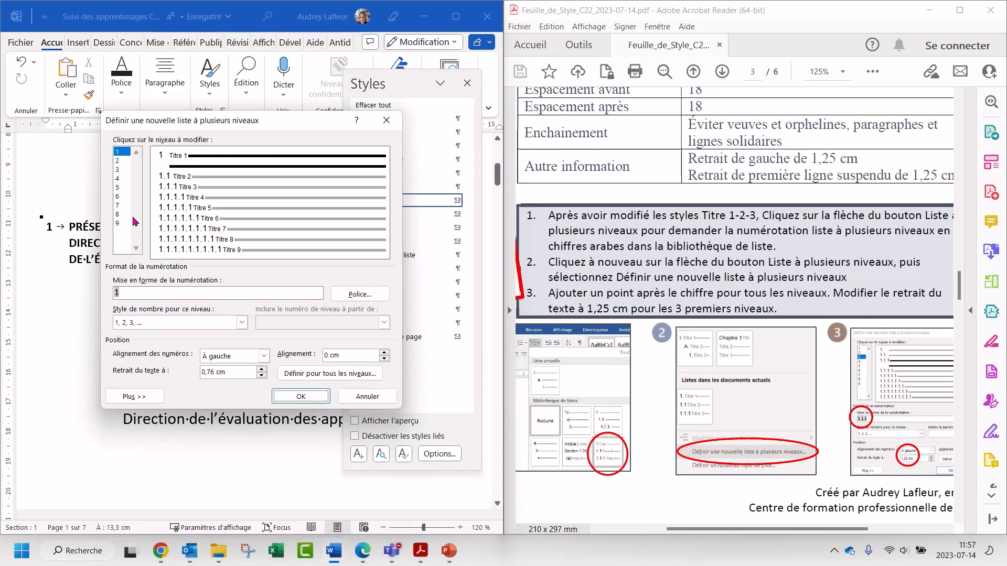
{"action": "left_click", "coordinate": [133, 293]}
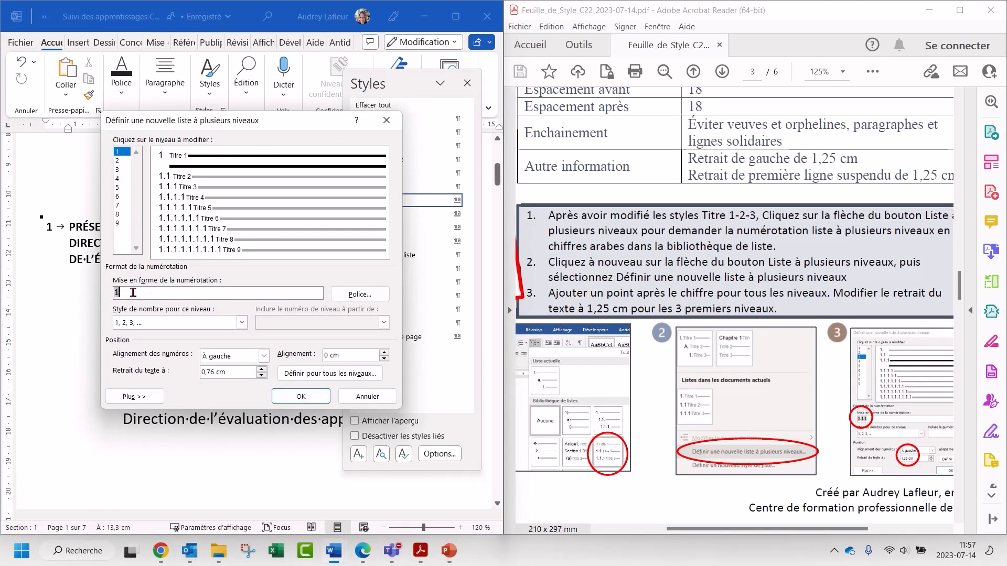
{"action": "type", "text": "."}
{"action": "left_click", "coordinate": [118, 161]}
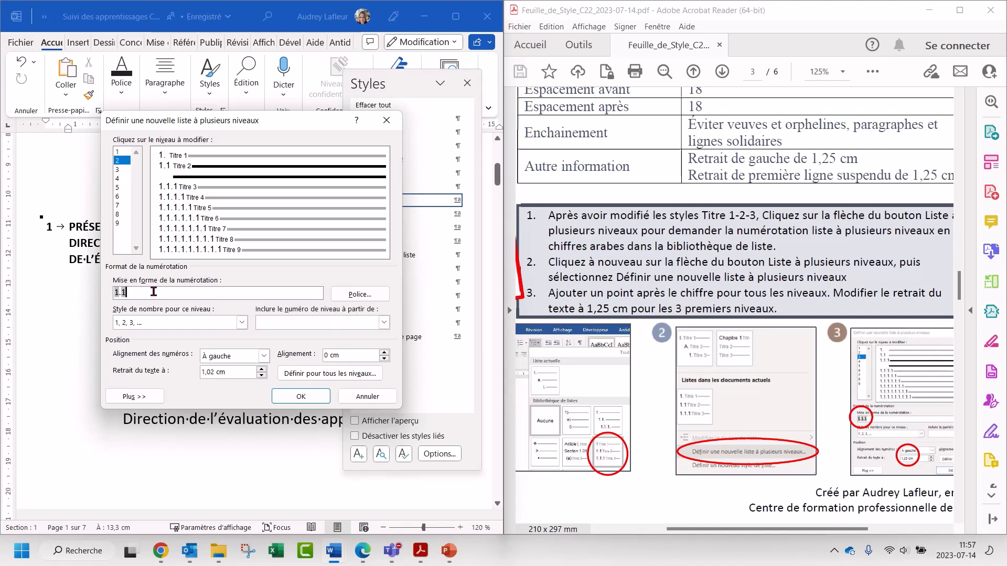
{"action": "type", "text": "."}
{"action": "left_click", "coordinate": [122, 171]}
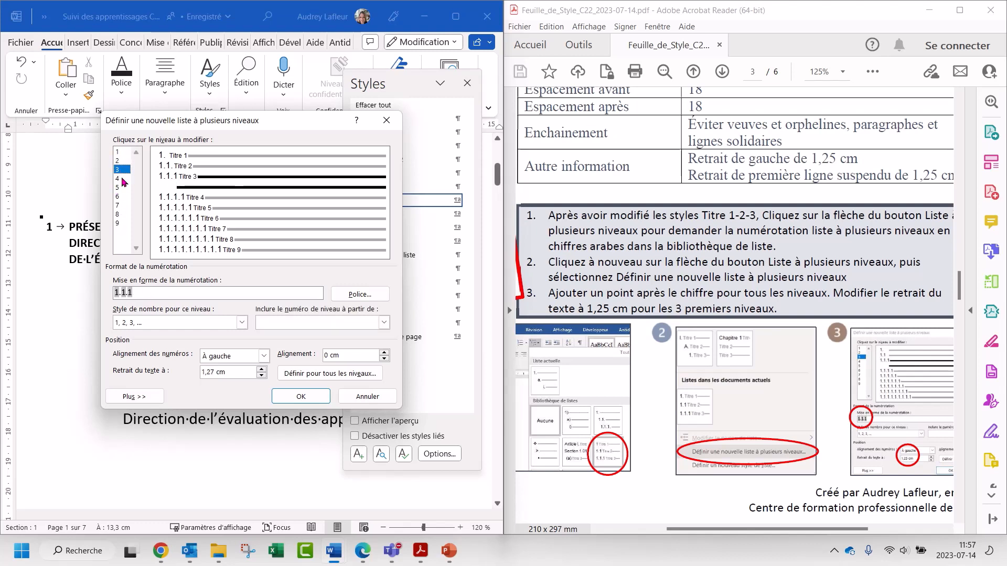
{"action": "left_click", "coordinate": [162, 294]}
{"action": "type", "text": "."}
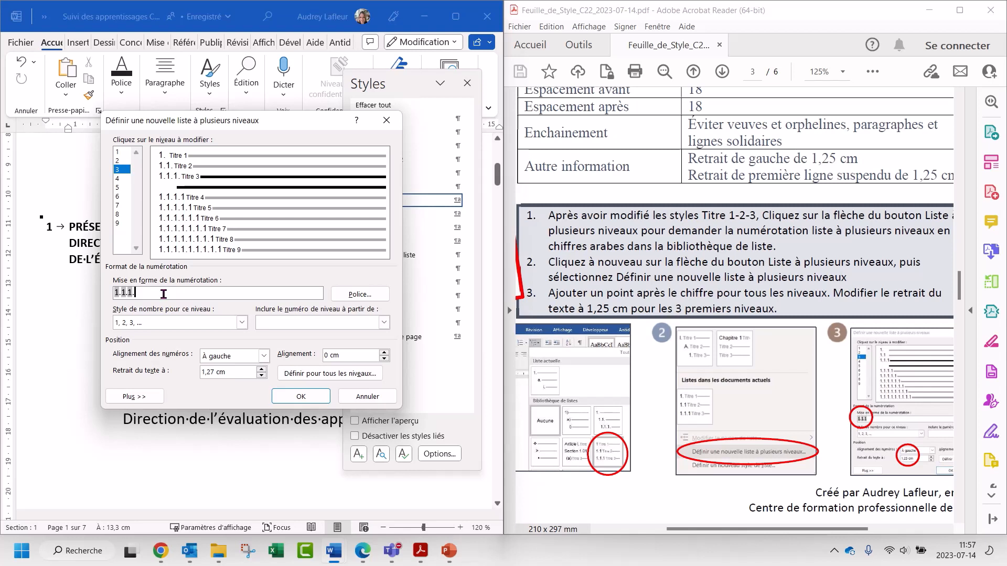
Step: Set the text indent of levels 1, 2 and 3 to 1,25 cm and apply the new multilevel list
{"action": "left_click", "coordinate": [120, 152]}
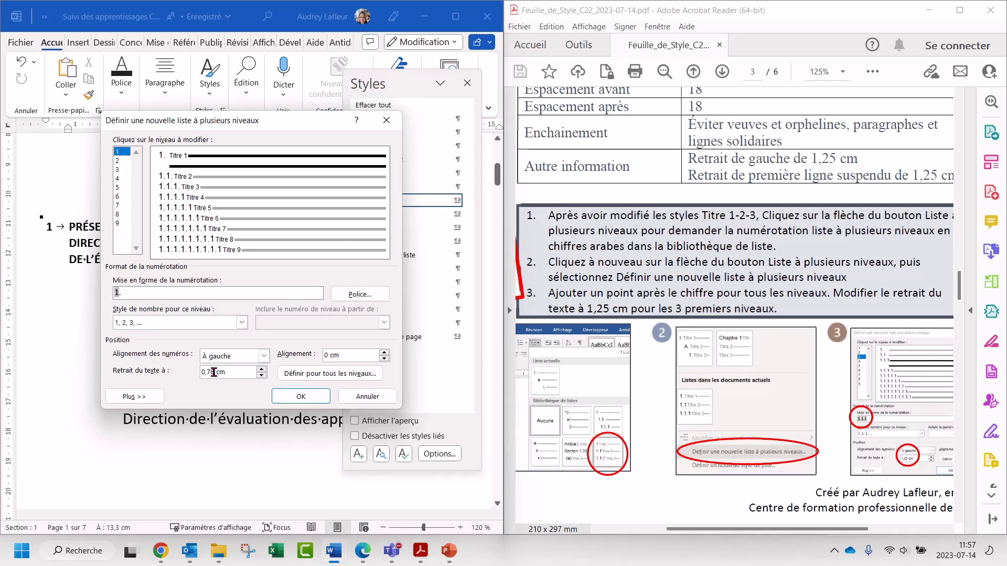
{"action": "key", "text": "BackSpace"}
{"action": "key", "text": "BackSpace"}
{"action": "key", "text": "BackSpace"}
{"action": "key", "text": "BackSpace"}
{"action": "key", "text": "BackSpace"}
{"action": "type", "text": "1,25"}
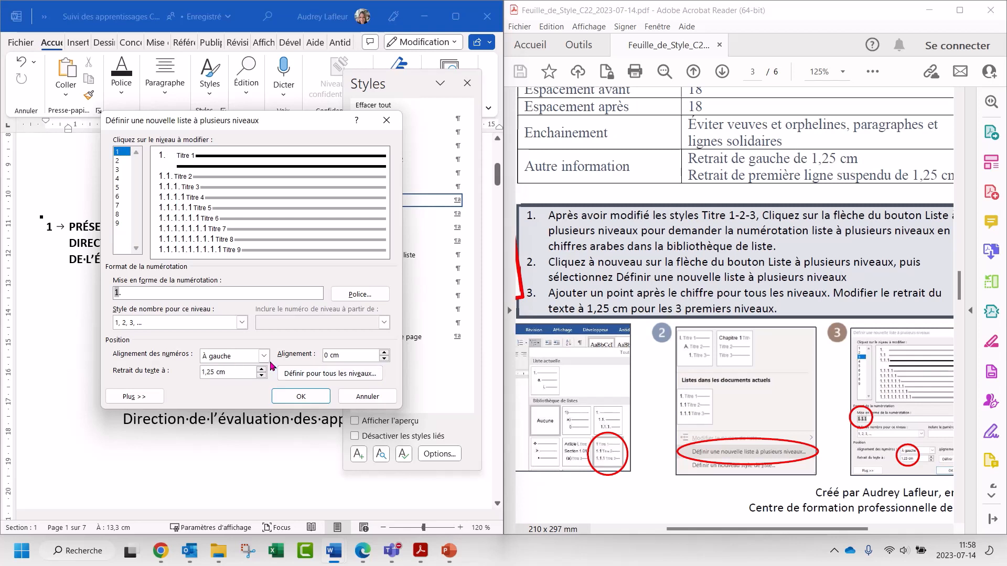
{"action": "left_click", "coordinate": [118, 161]}
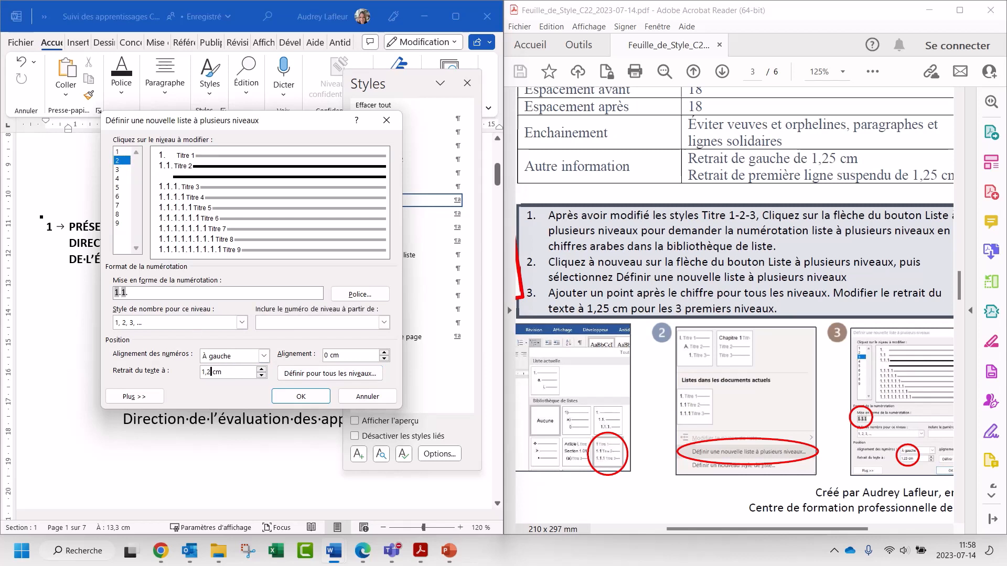
{"action": "key", "text": "BackSpace"}
{"action": "type", "text": "25"}
{"action": "left_click", "coordinate": [117, 169]}
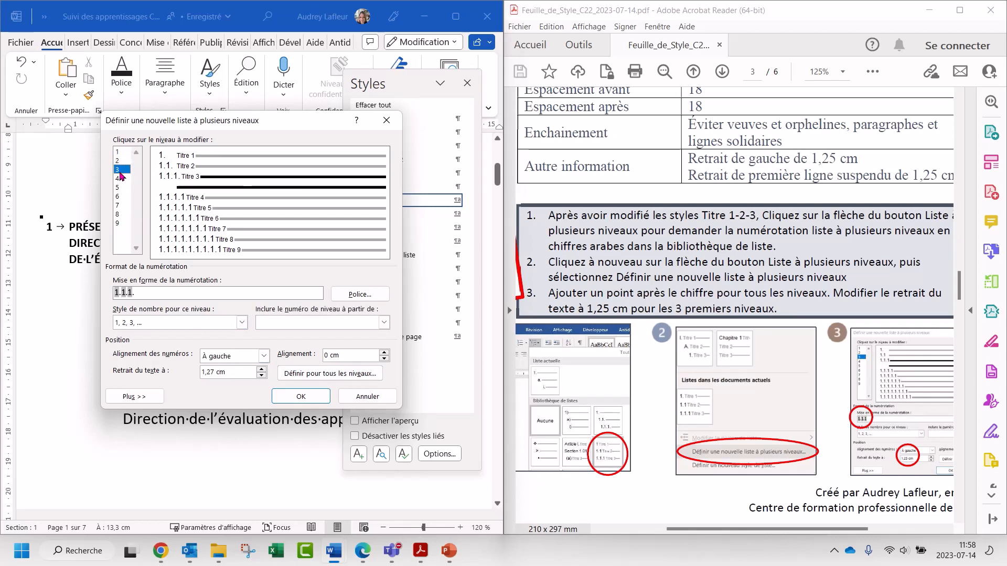
{"action": "left_click", "coordinate": [212, 373]}
{"action": "type", "text": "5"}
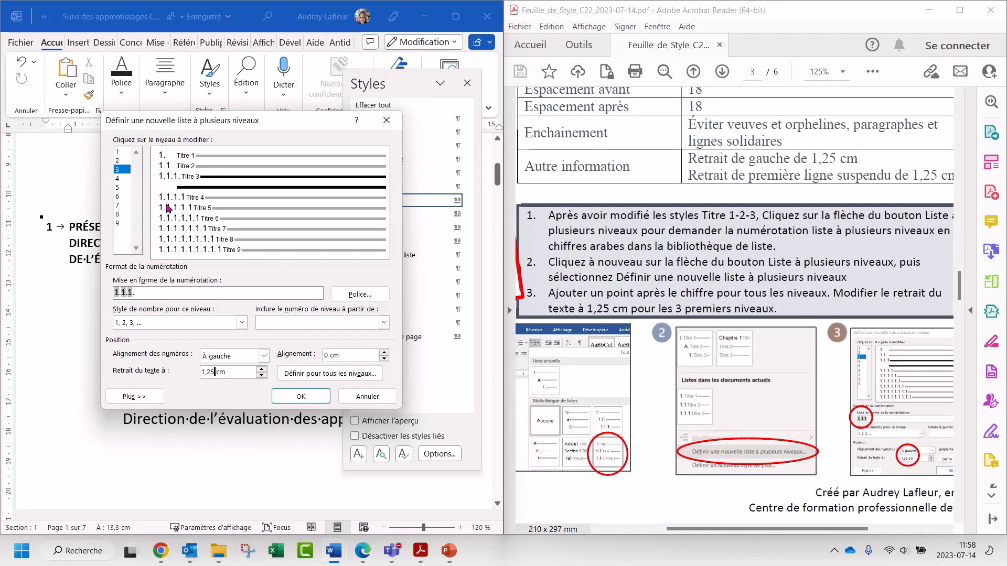
{"action": "left_click", "coordinate": [300, 398]}
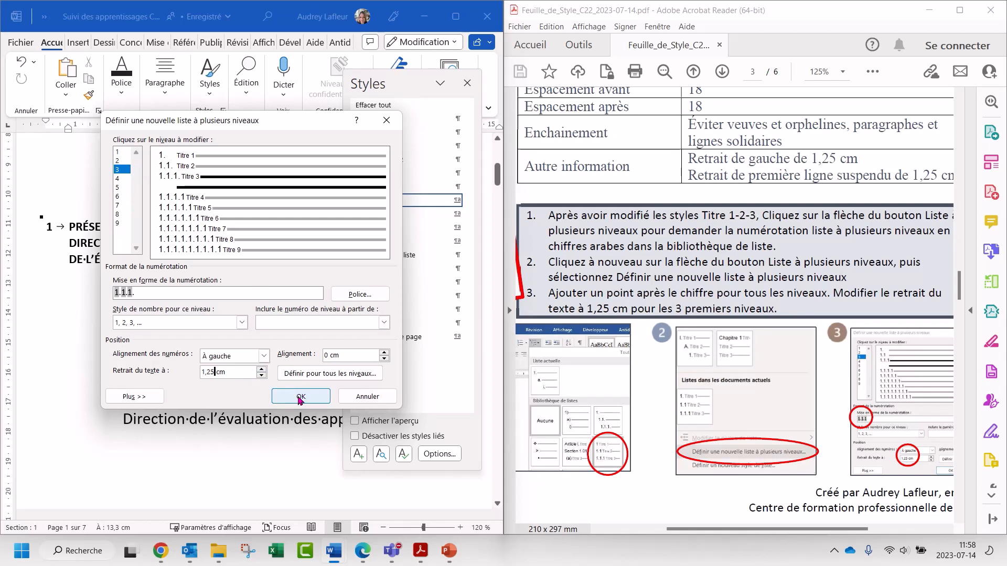
{"action": "left_click", "coordinate": [299, 399]}
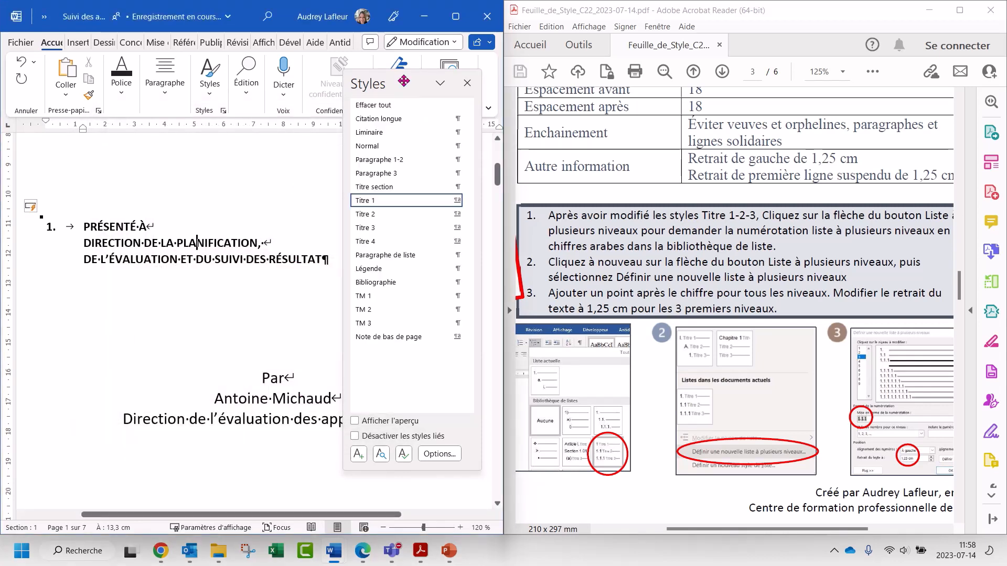
Step: Maximize the document window, move the style list clear of the text and apply the Titre section style to "Table des matières"
{"action": "left_click", "coordinate": [455, 17]}
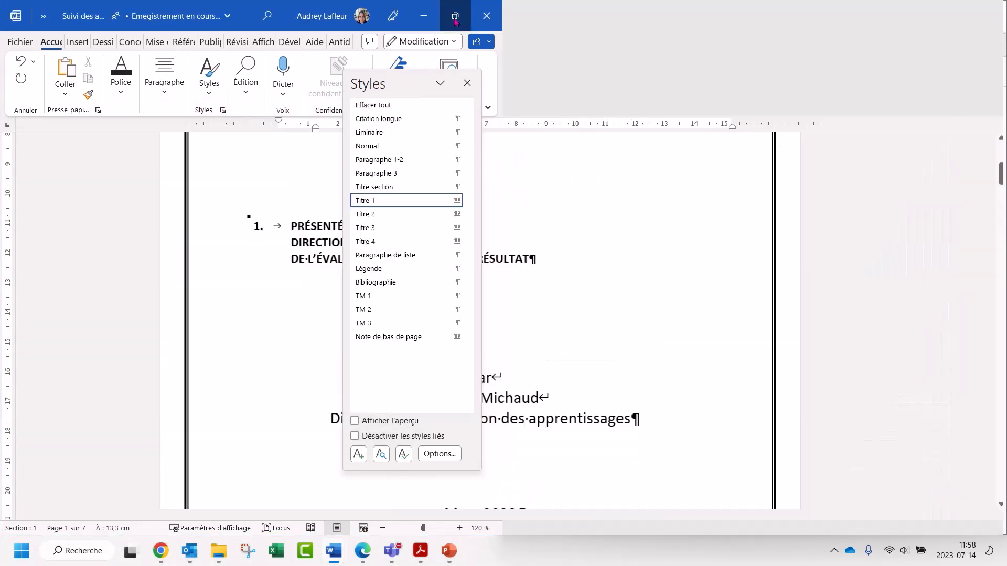
{"action": "left_click_drag", "start_coordinate": [411, 81], "coordinate": [878, 71]}
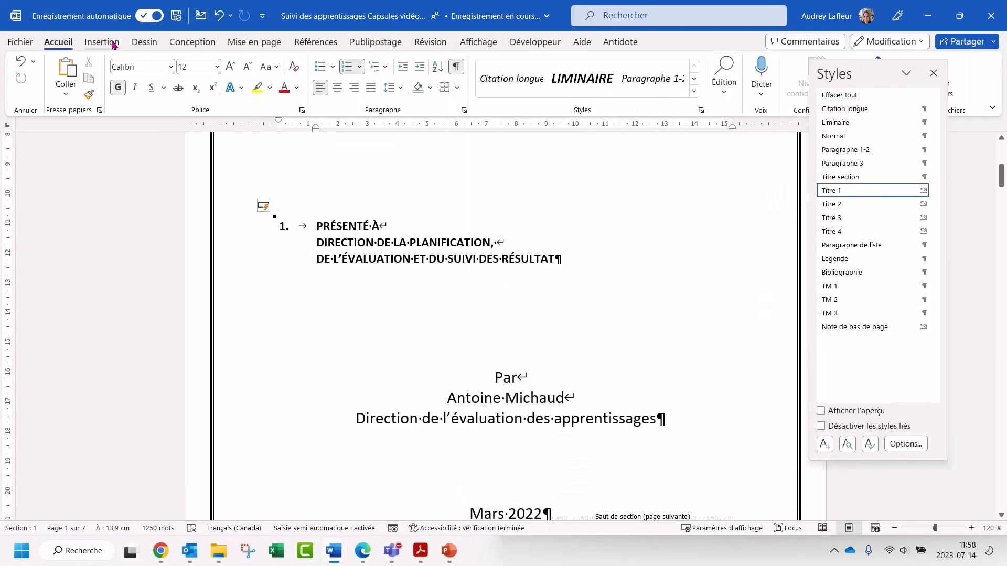
{"action": "scroll", "coordinate": [614, 286], "scroll_direction": "down", "scroll_amount": 10}
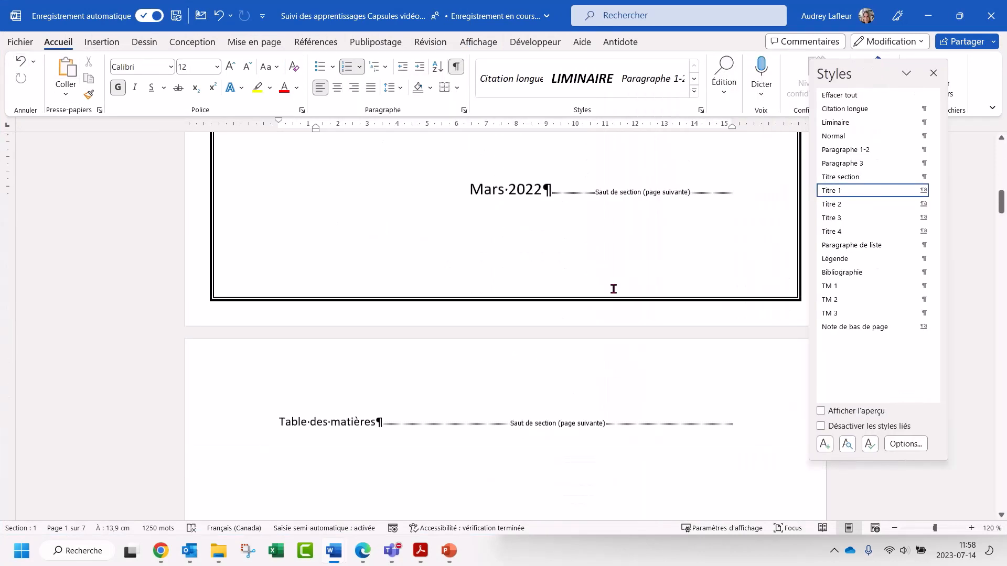
{"action": "scroll", "coordinate": [611, 293], "scroll_direction": "up", "scroll_amount": 2}
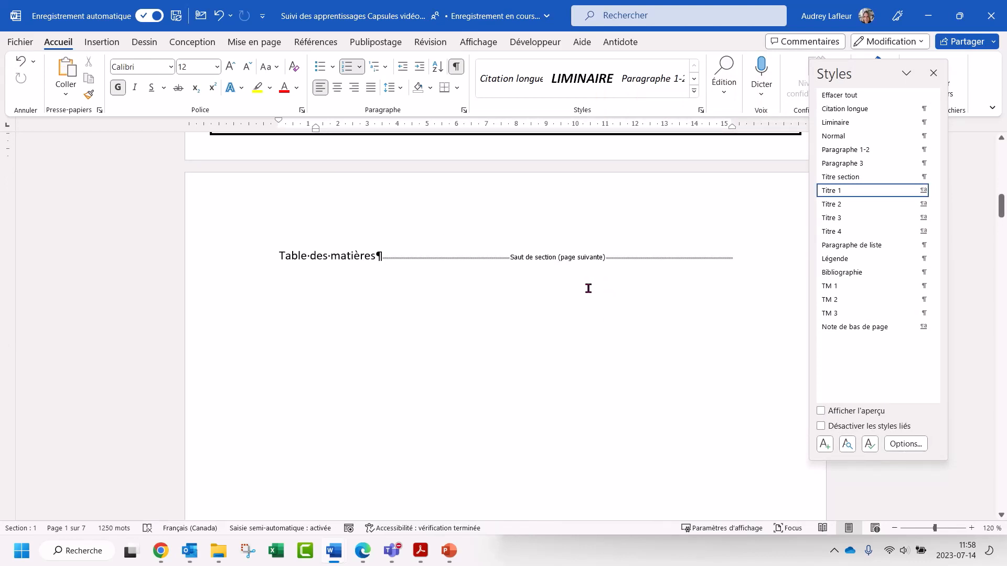
{"action": "left_click", "coordinate": [320, 257]}
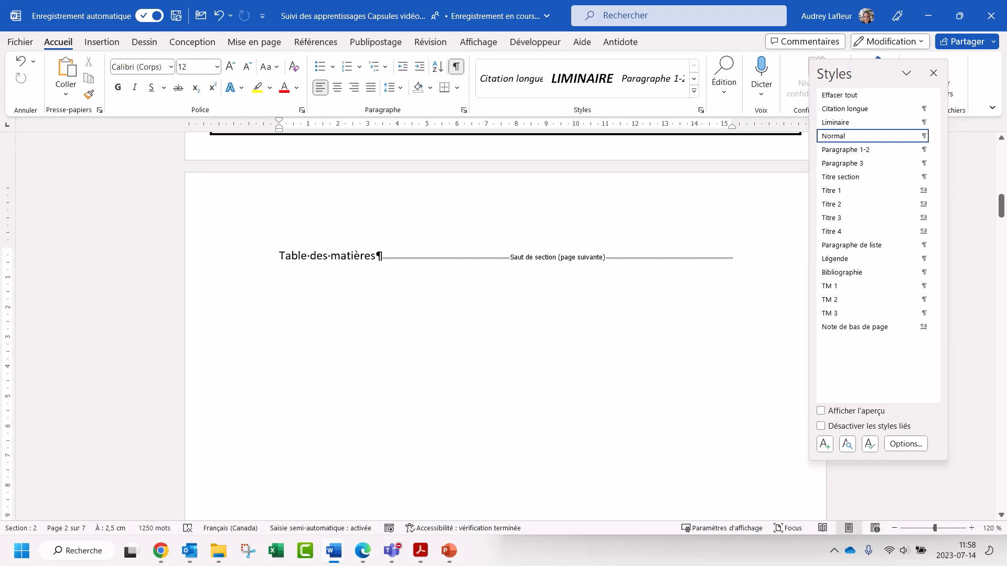
{"action": "left_click", "coordinate": [837, 177]}
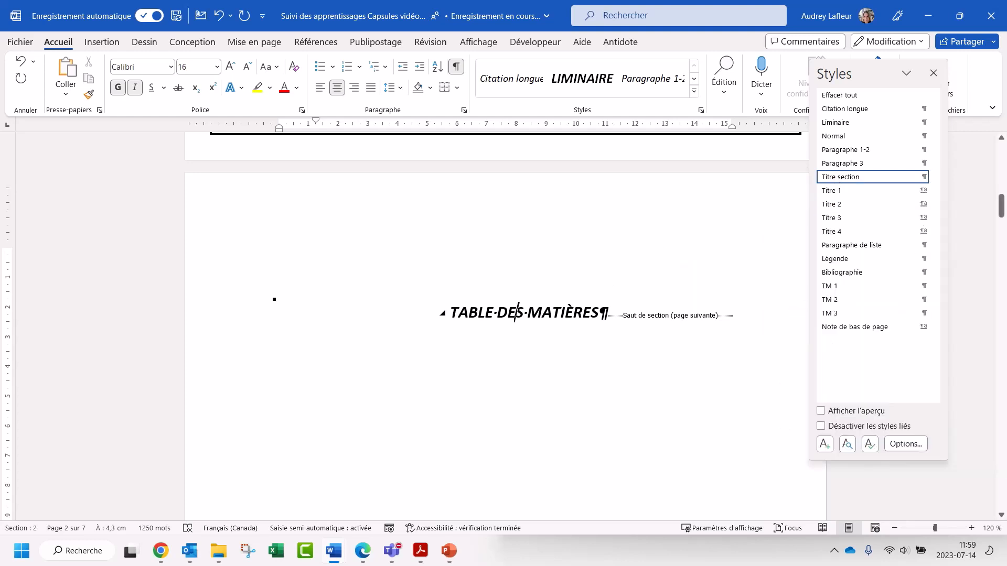
Step: Modify the Titre section style to remove its italic formatting
{"action": "right_click", "coordinate": [844, 178]}
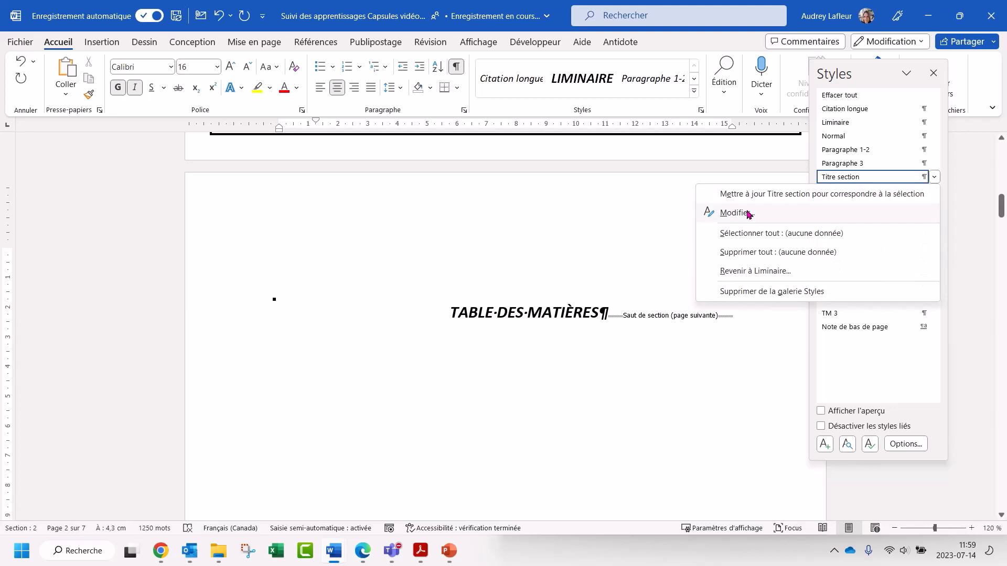
{"action": "left_click", "coordinate": [748, 211]}
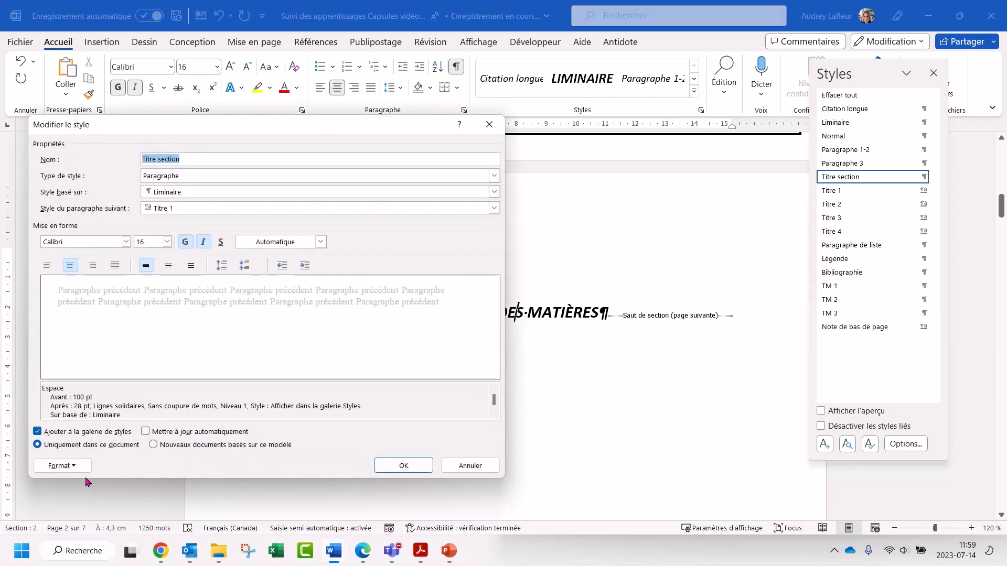
{"action": "left_click", "coordinate": [203, 245]}
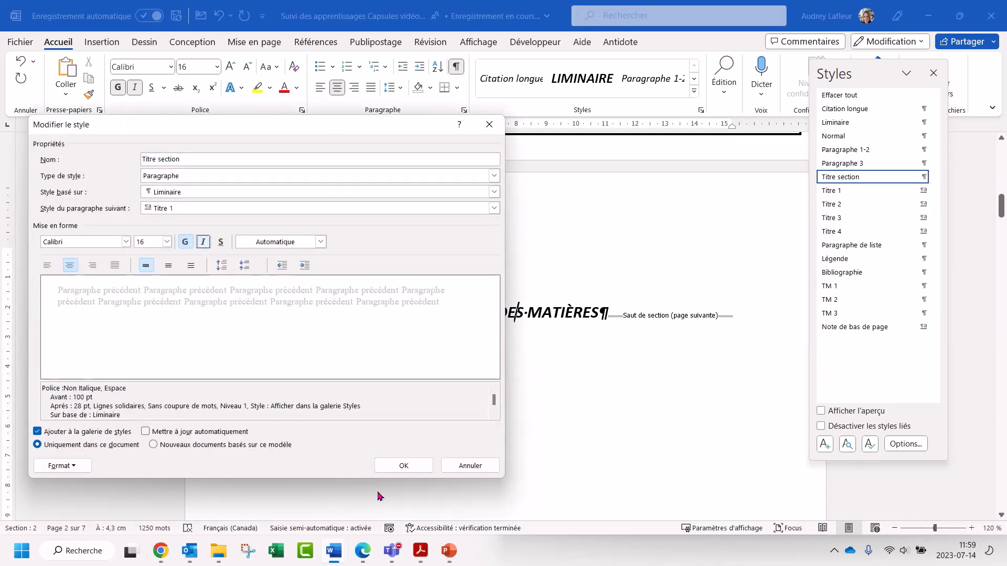
{"action": "left_click", "coordinate": [402, 465]}
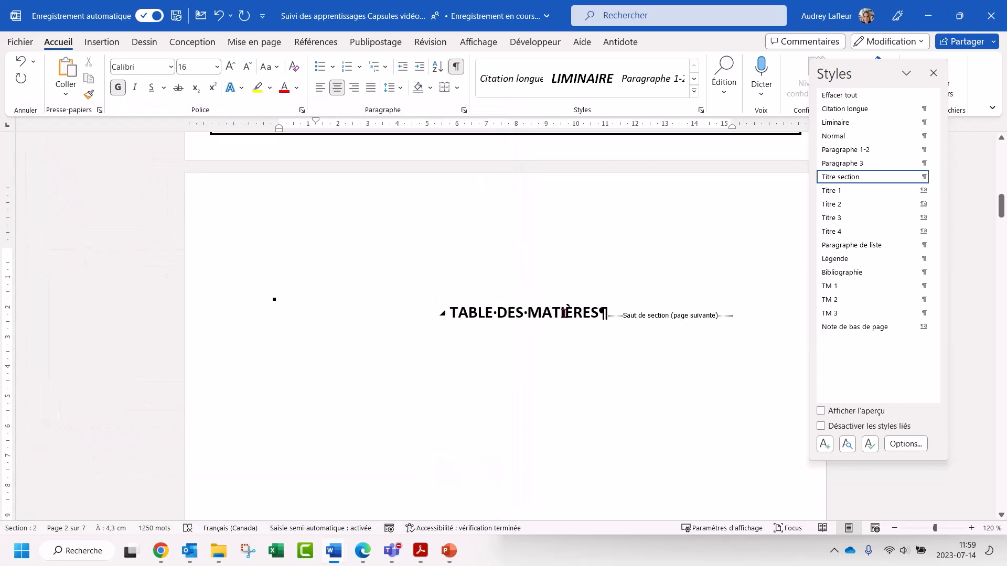
Step: Apply the Titre section style to the "Introduction (Titre section)" heading
{"action": "scroll", "coordinate": [564, 311], "scroll_direction": "down", "scroll_amount": 2}
{"action": "scroll", "coordinate": [561, 294], "scroll_direction": "down", "scroll_amount": 14}
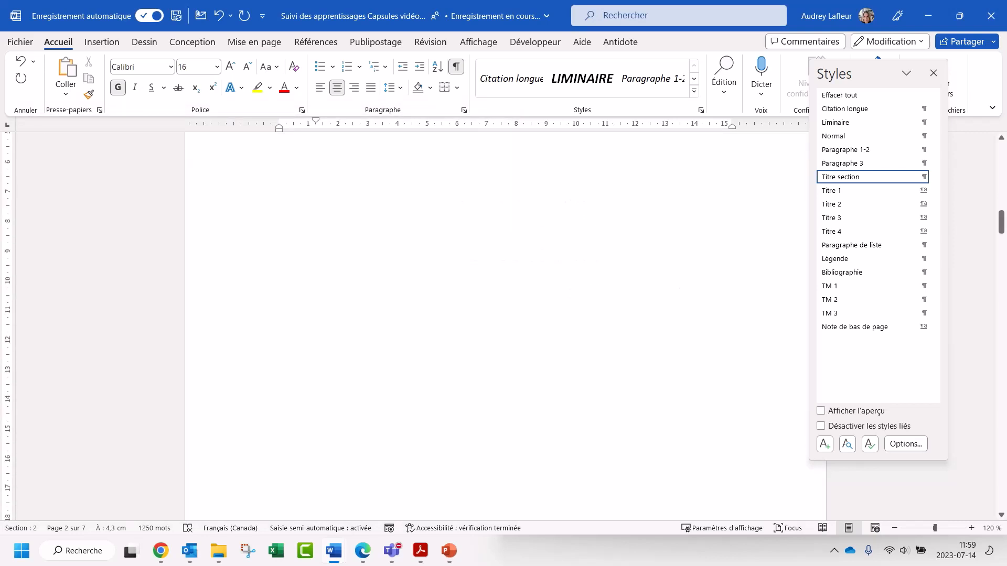
{"action": "left_click", "coordinate": [328, 230]}
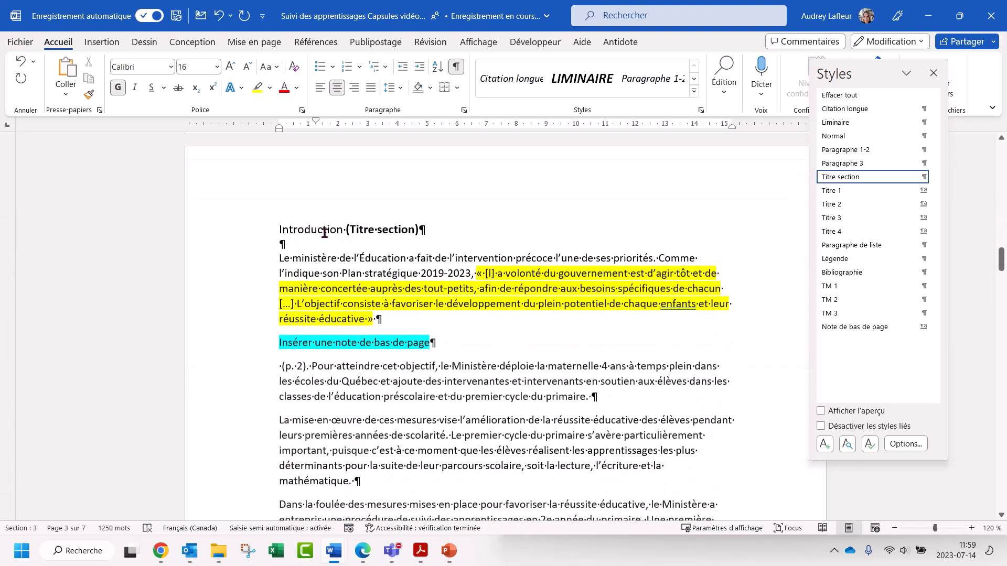
{"action": "left_click", "coordinate": [850, 177]}
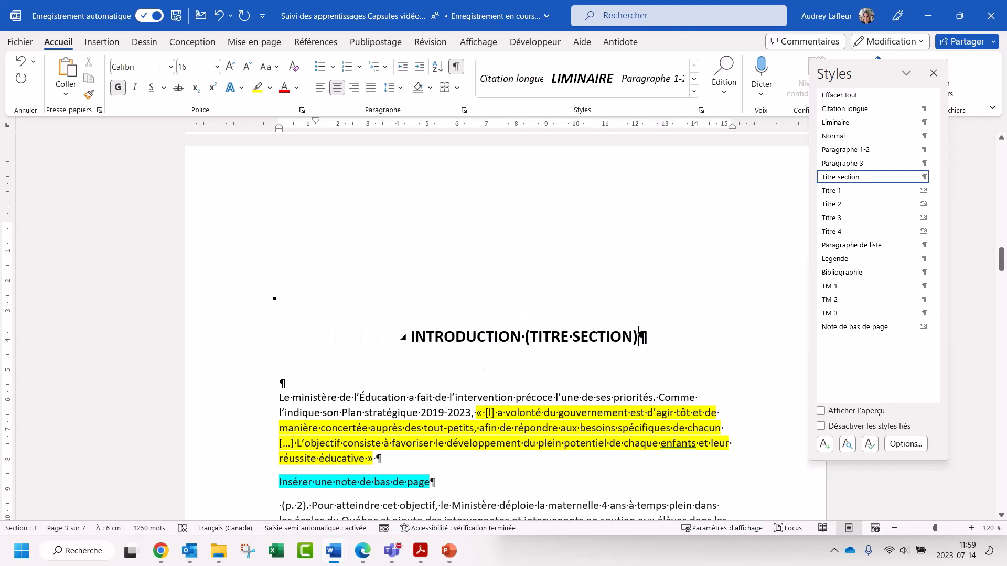
Step: Delete the "(Titre section)" note from the Introduction heading
{"action": "key", "text": "BackSpace"}
{"action": "key", "text": "BackSpace"}
{"action": "key", "text": "BackSpace"}
{"action": "key", "text": "BackSpace"}
{"action": "key", "text": "BackSpace"}
{"action": "key", "text": "BackSpace"}
{"action": "key", "text": "BackSpace"}
{"action": "key", "text": "BackSpace"}
{"action": "key", "text": "BackSpace"}
{"action": "key", "text": "BackSpace"}
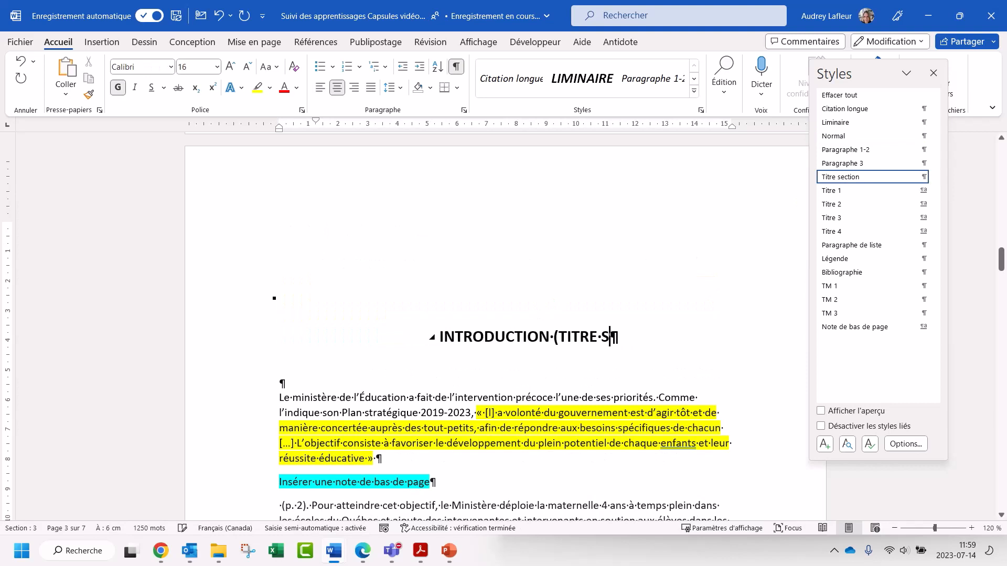
{"action": "key", "text": "BackSpace"}
{"action": "key", "text": "BackSpace"}
{"action": "key", "text": "BackSpace"}
{"action": "key", "text": "BackSpace"}
{"action": "key", "text": "BackSpace"}
{"action": "key", "text": "BackSpace"}
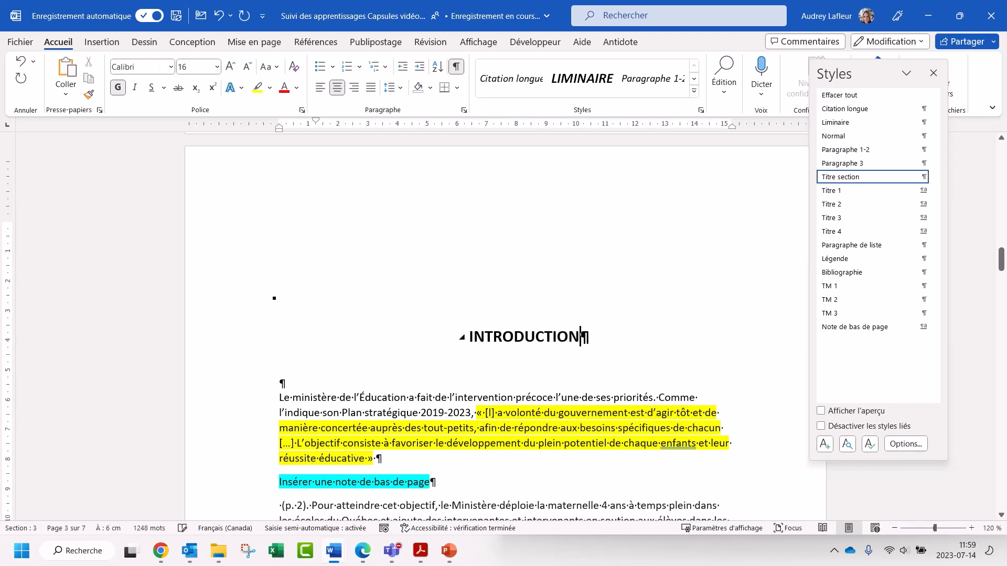
Step: Apply the Paragraphe 1-2 style to all of the introduction's body paragraphs, through "secteur francophone"
{"action": "scroll", "coordinate": [481, 346], "scroll_direction": "down", "scroll_amount": 4}
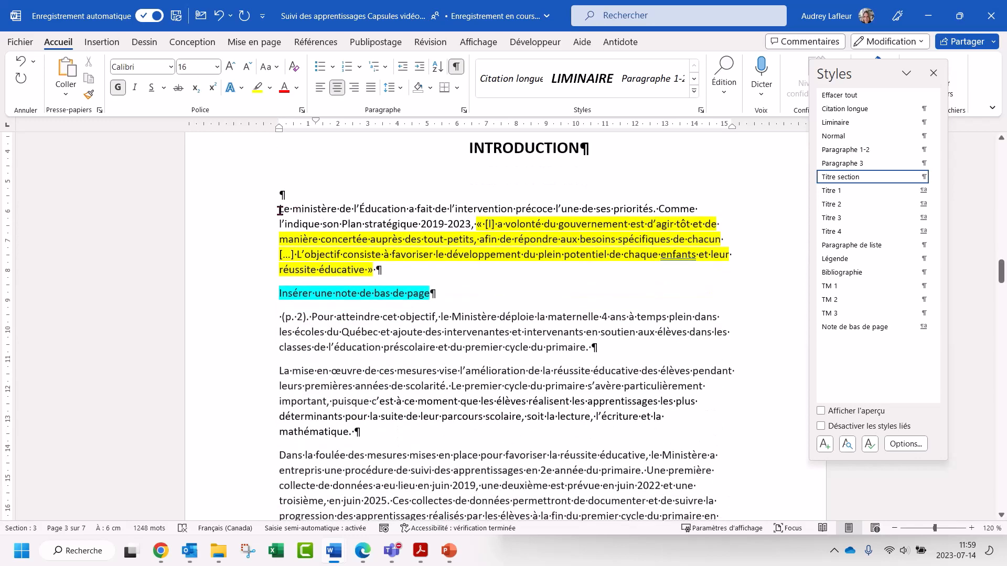
{"action": "left_click_drag", "start_coordinate": [277, 212], "coordinate": [577, 397]}
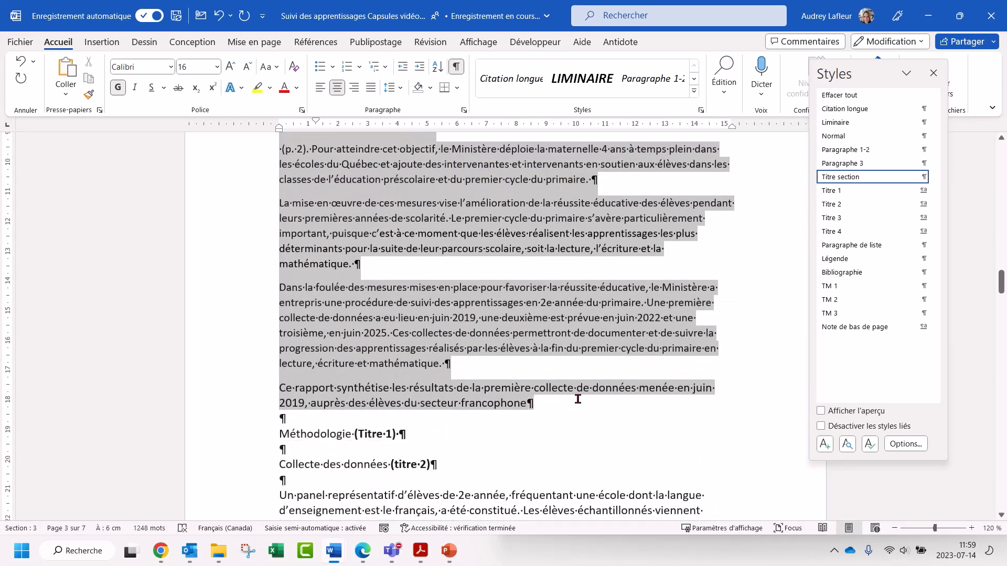
{"action": "left_click", "coordinate": [849, 150]}
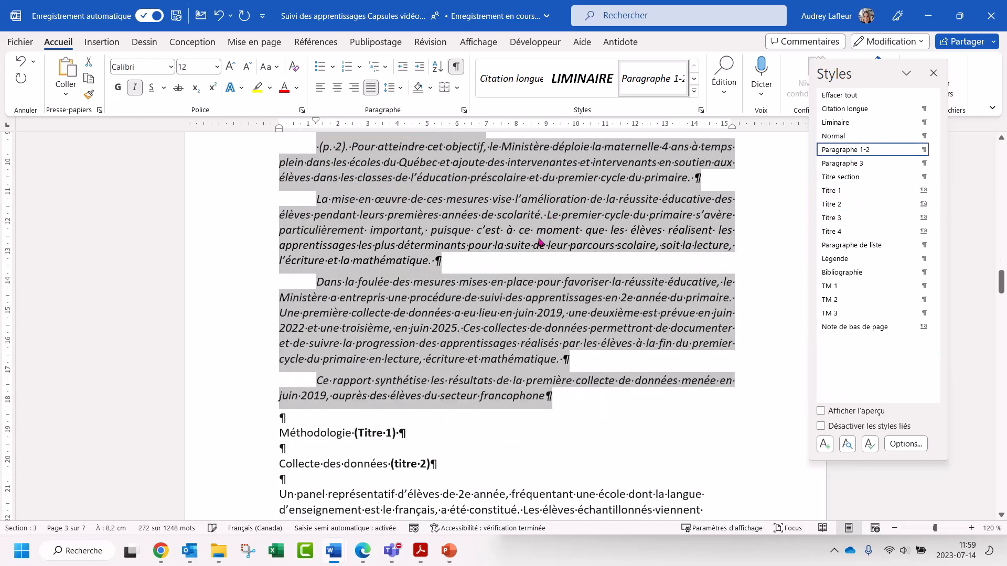
Step: Delete the empty paragraph between the Introduction heading and its first body paragraph
{"action": "scroll", "coordinate": [519, 260], "scroll_direction": "up", "scroll_amount": 4}
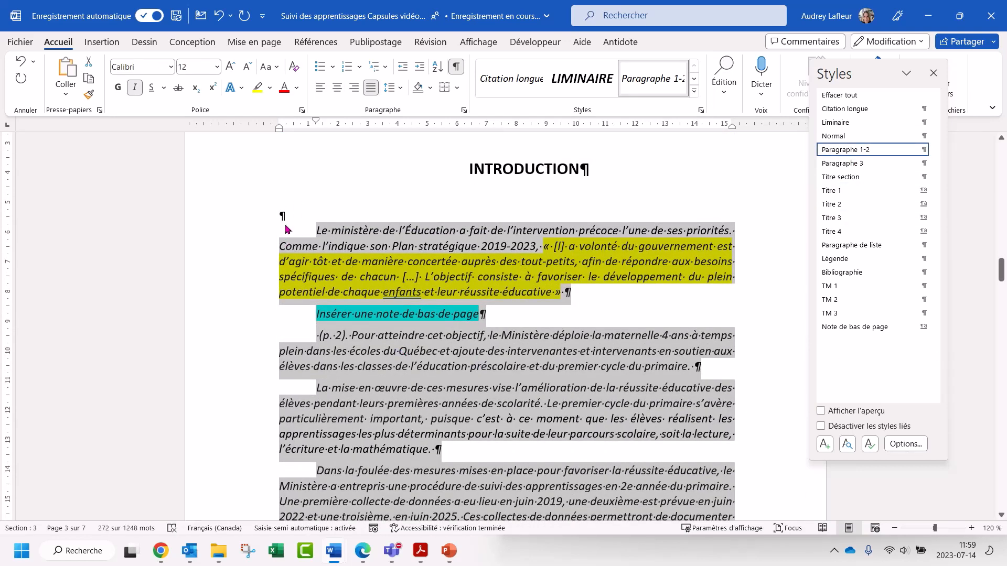
{"action": "left_click", "coordinate": [293, 212]}
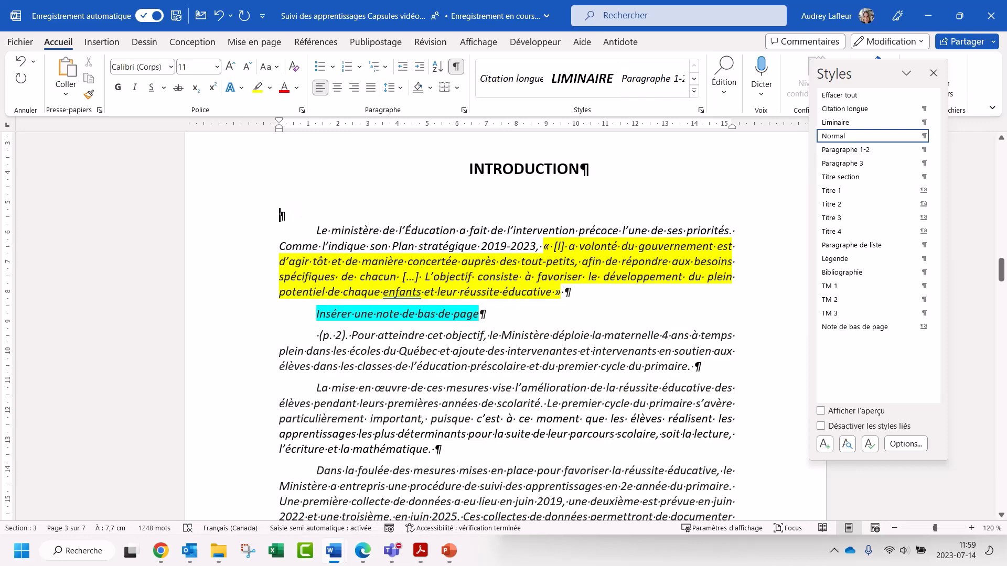
{"action": "key", "text": "Delete"}
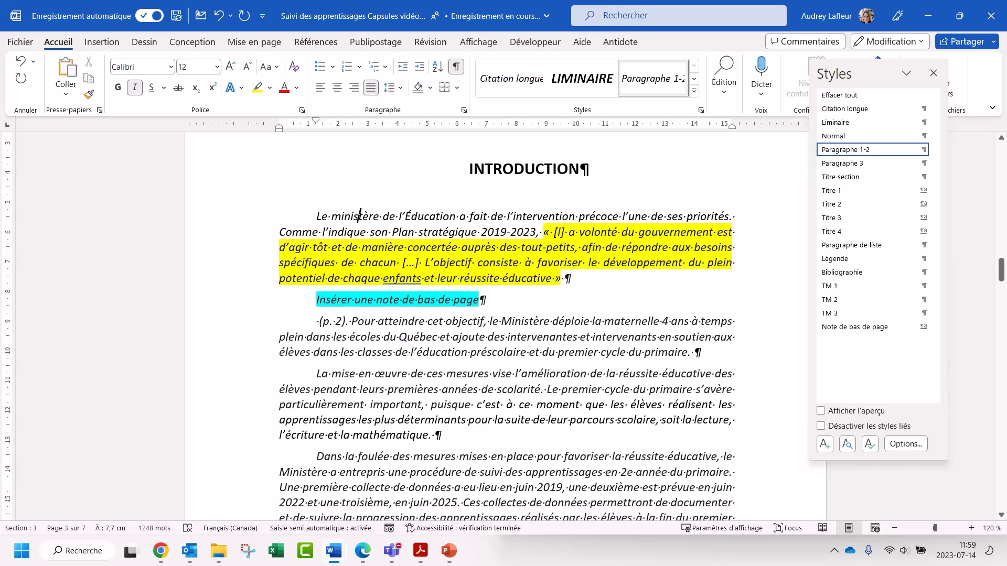
Step: Modify the Paragraphe 1-2 style to remove italics from the introduction's body paragraphs
{"action": "left_click_drag", "start_coordinate": [316, 216], "coordinate": [571, 368]}
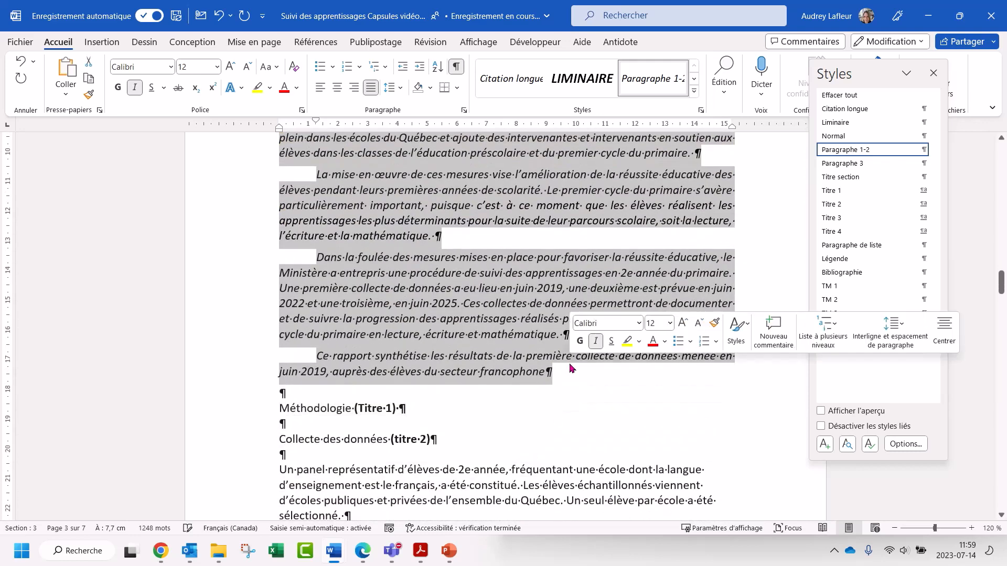
{"action": "right_click", "coordinate": [838, 151]}
{"action": "left_click", "coordinate": [743, 187]}
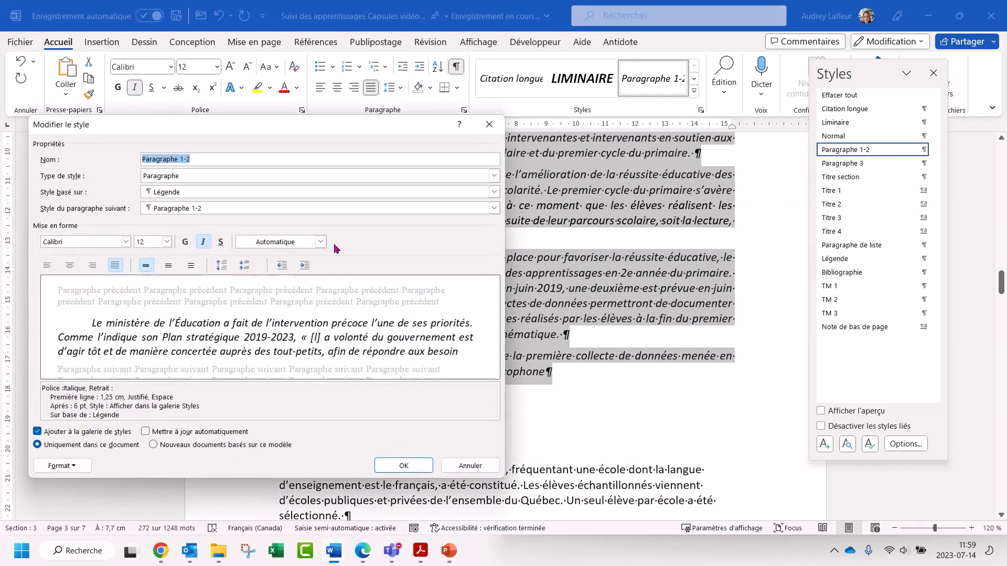
{"action": "left_click", "coordinate": [203, 242]}
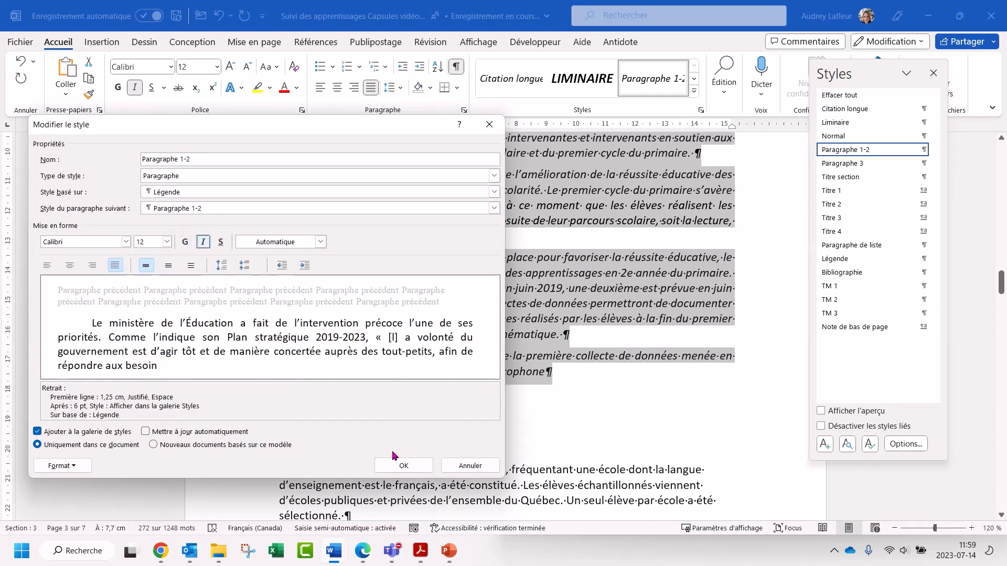
{"action": "left_click", "coordinate": [403, 466]}
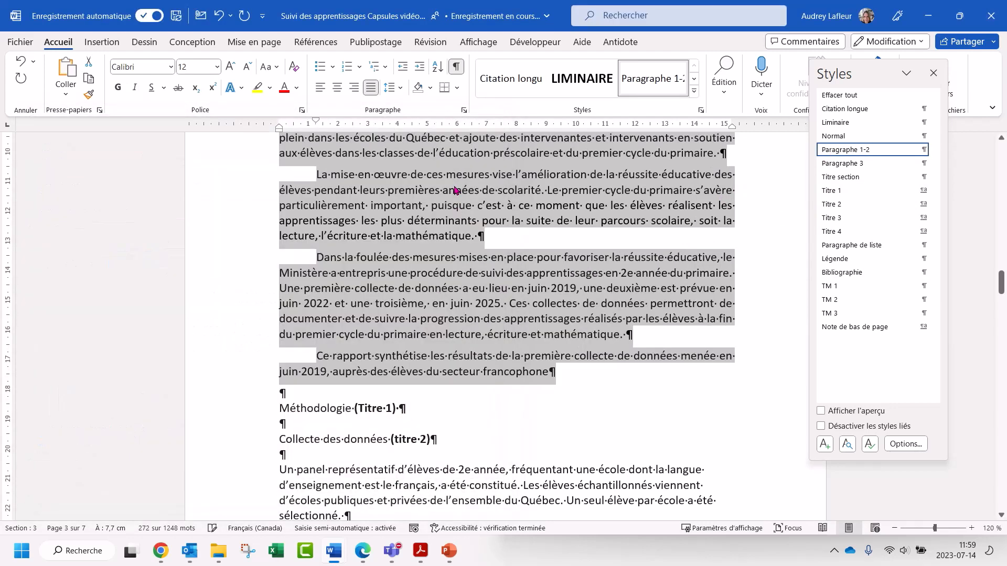
{"action": "scroll", "coordinate": [450, 203], "scroll_direction": "up", "scroll_amount": 8}
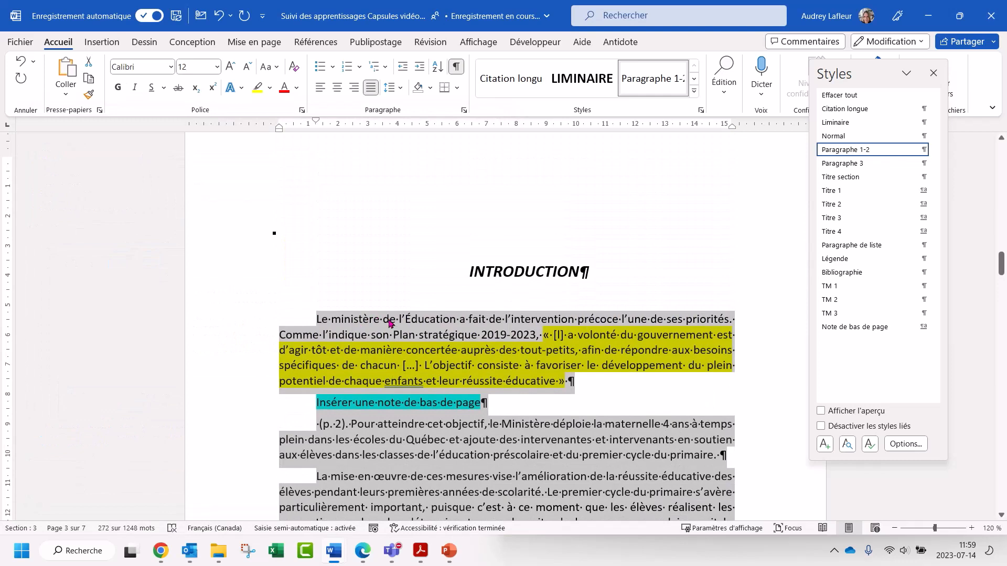
{"action": "left_click", "coordinate": [389, 323]}
Step: Split the highlighted quotation in the introduction into its own paragraph and apply the Citation longue style to it
{"action": "scroll", "coordinate": [514, 294], "scroll_direction": "down", "scroll_amount": 3}
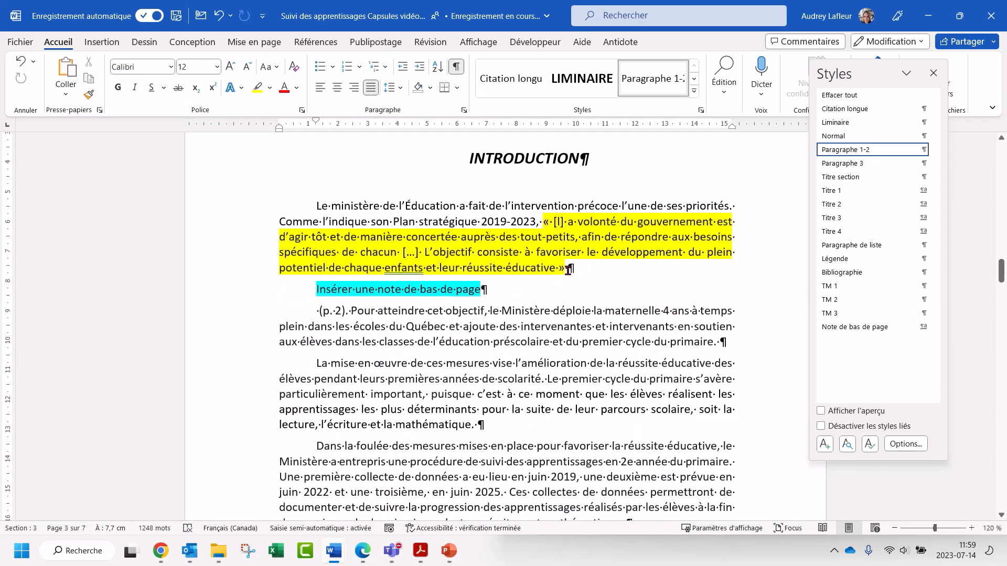
{"action": "left_click", "coordinate": [544, 222]}
{"action": "key", "text": "Return"}
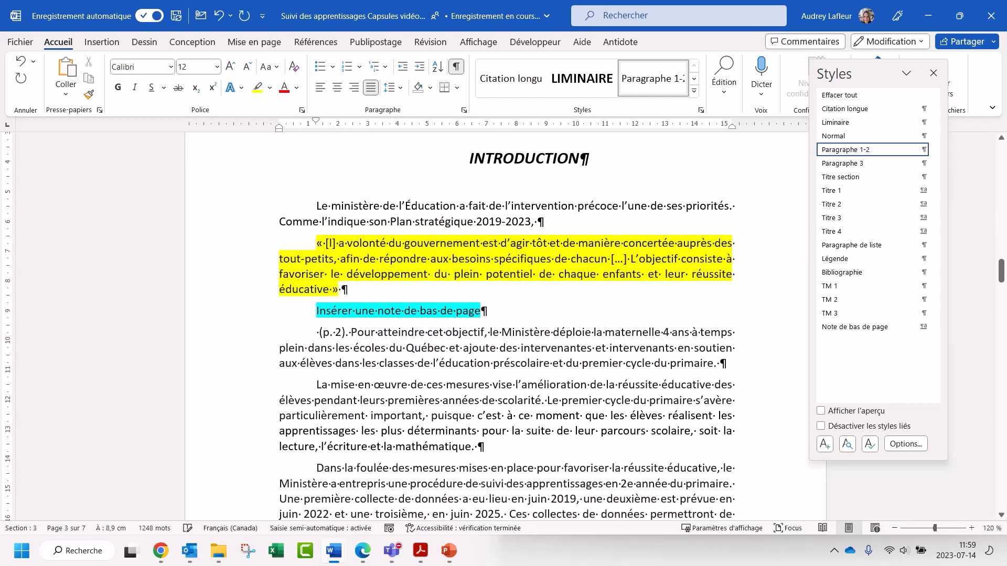
{"action": "left_click_drag", "start_coordinate": [313, 245], "coordinate": [346, 289]}
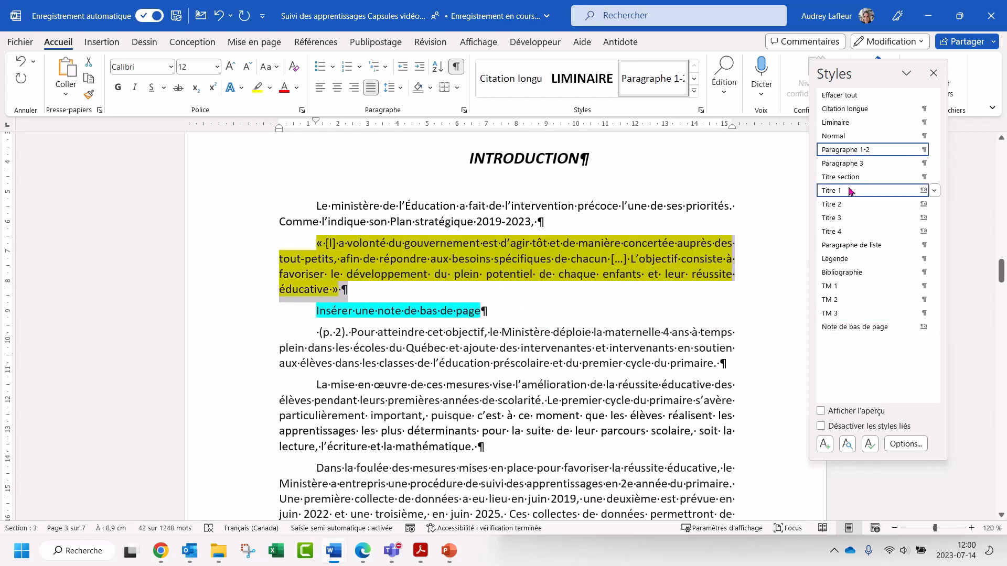
{"action": "left_click", "coordinate": [860, 112]}
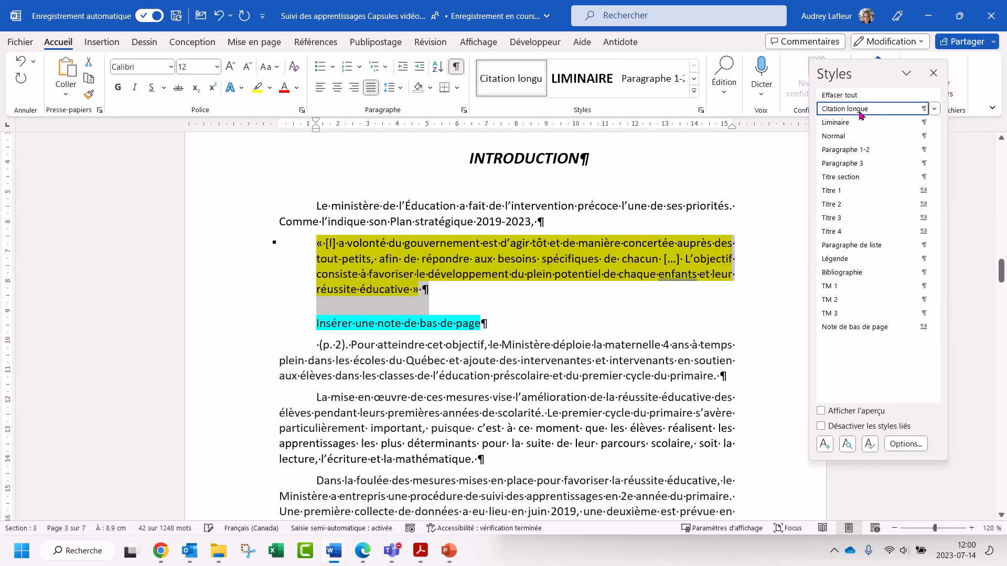
Step: Remove the yellow highlighting from the long quotation
{"action": "left_click", "coordinate": [439, 294]}
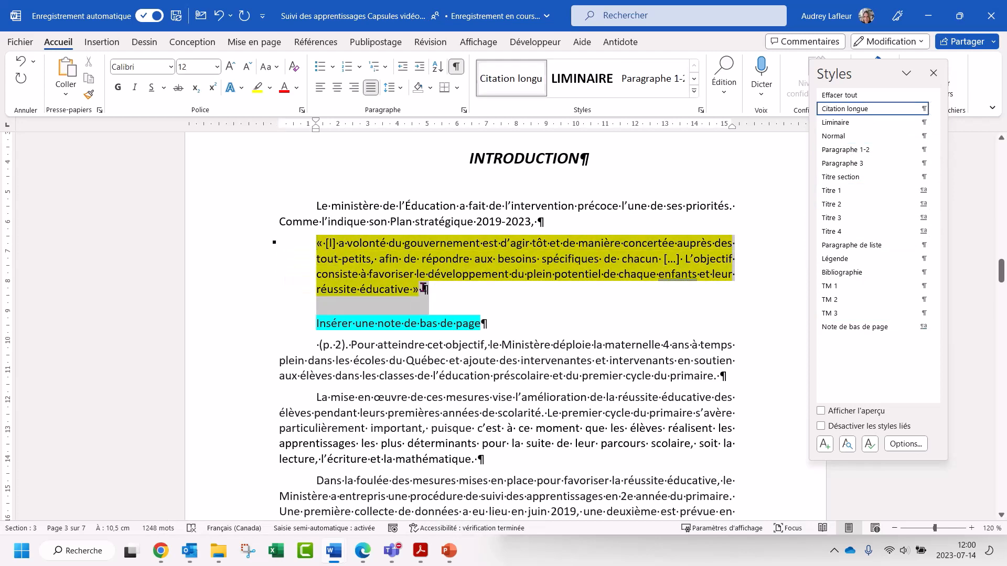
{"action": "left_click", "coordinate": [270, 88]}
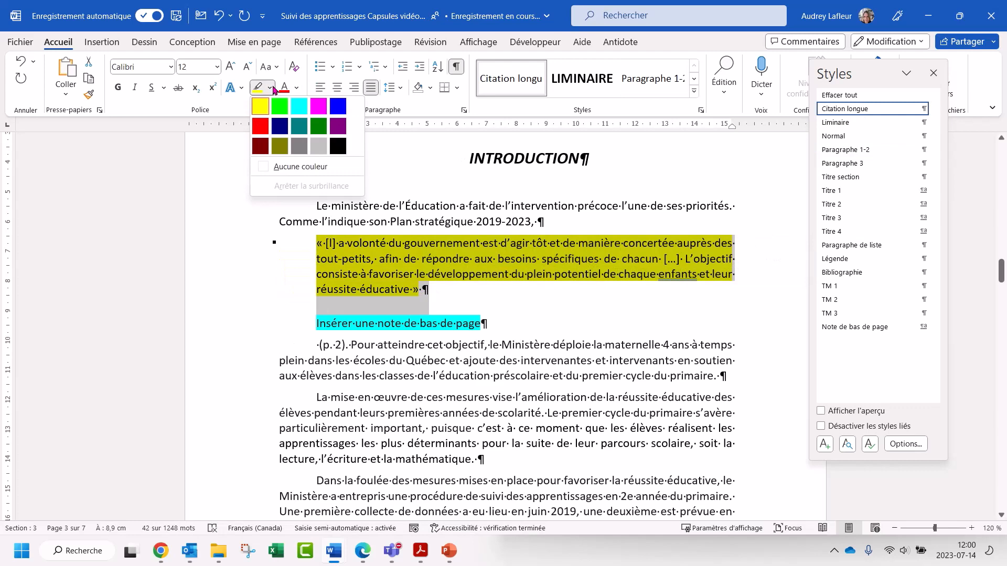
{"action": "left_click", "coordinate": [292, 166]}
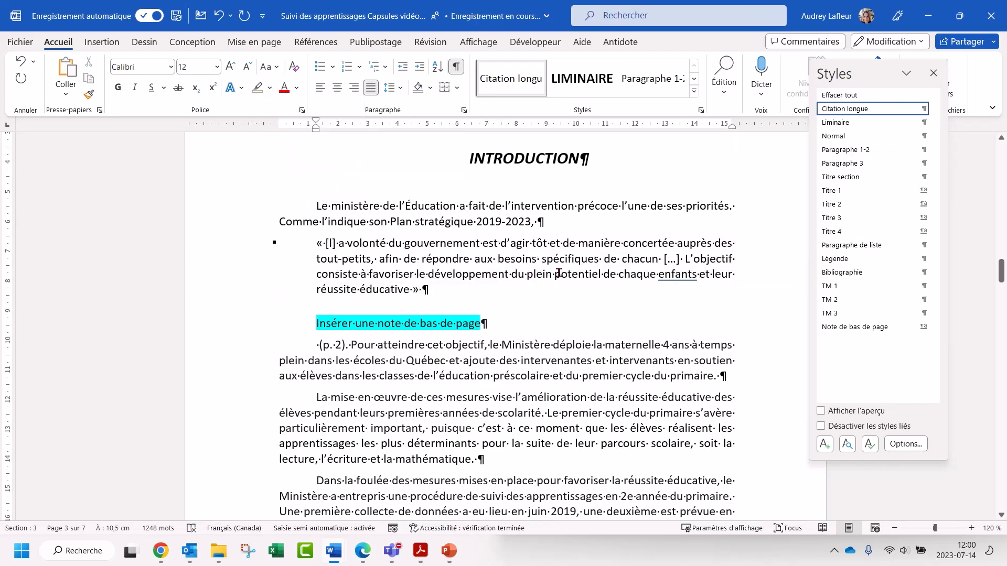
Step: Apply the Titre 1 style to the "Méthodologie (Titre 1)" heading
{"action": "scroll", "coordinate": [545, 272], "scroll_direction": "down", "scroll_amount": 2}
{"action": "scroll", "coordinate": [559, 272], "scroll_direction": "down", "scroll_amount": 7}
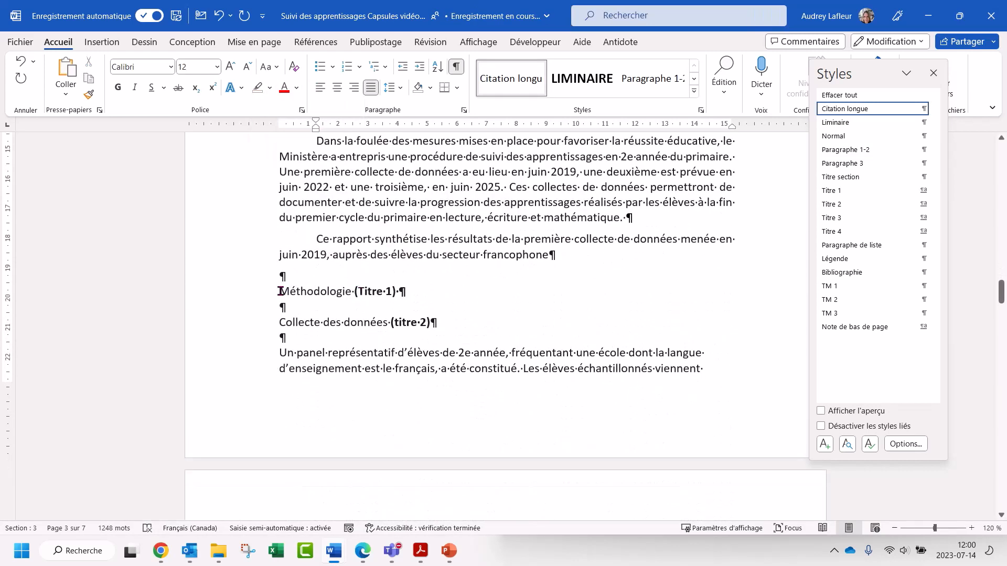
{"action": "left_click_drag", "start_coordinate": [279, 291], "coordinate": [420, 291]}
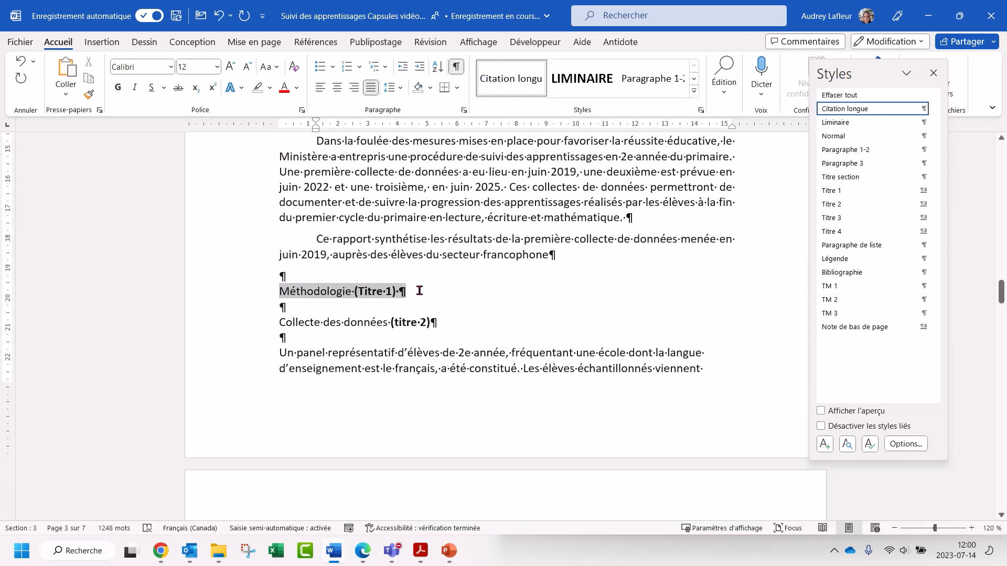
{"action": "left_click", "coordinate": [834, 192]}
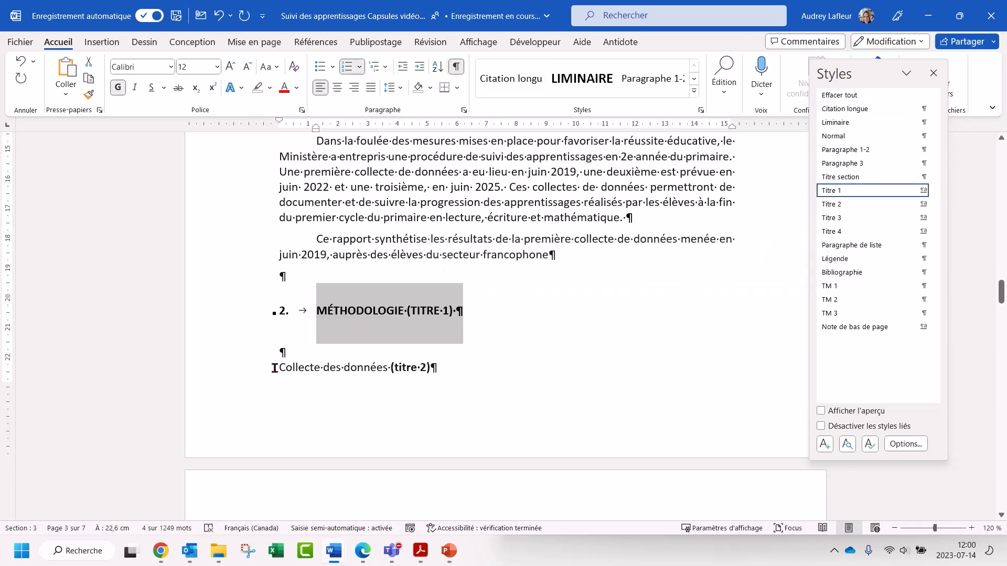
Step: Try the Titre 2 and Titre 3 styles on the "Collecte des données (titre 2)" heading
{"action": "left_click_drag", "start_coordinate": [276, 363], "coordinate": [445, 372]}
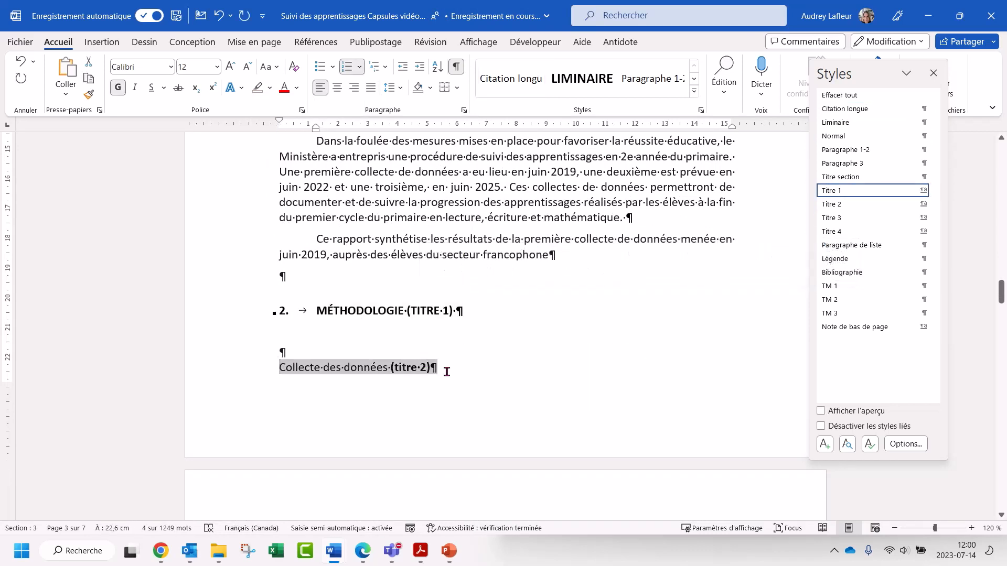
{"action": "left_click", "coordinate": [831, 204]}
{"action": "left_click", "coordinate": [832, 218]}
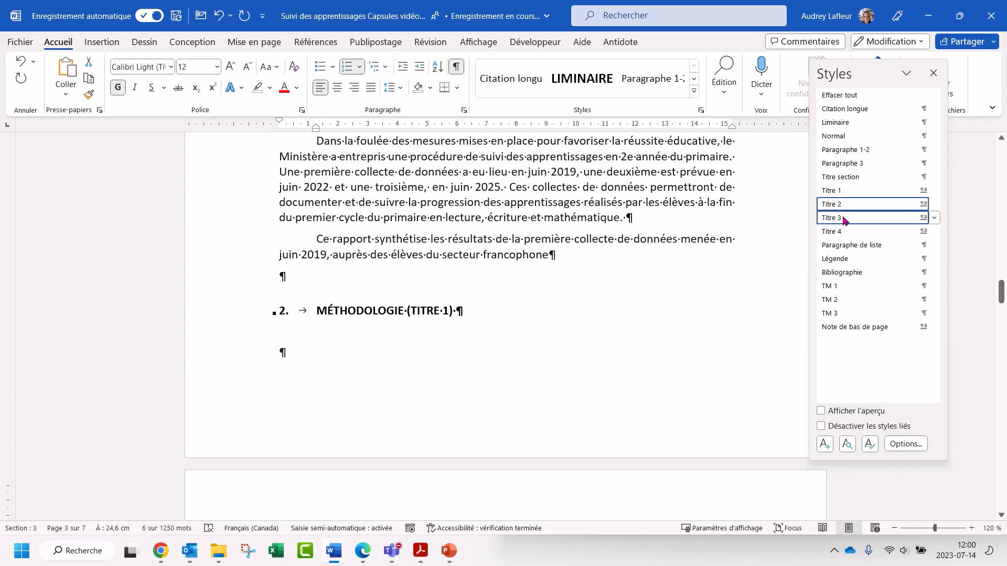
{"action": "left_click", "coordinate": [507, 345]}
Step: Review the styled introduction and the numbering of the Méthodologie and Collecte des données headings
{"action": "scroll", "coordinate": [507, 352], "scroll_direction": "up", "scroll_amount": 8}
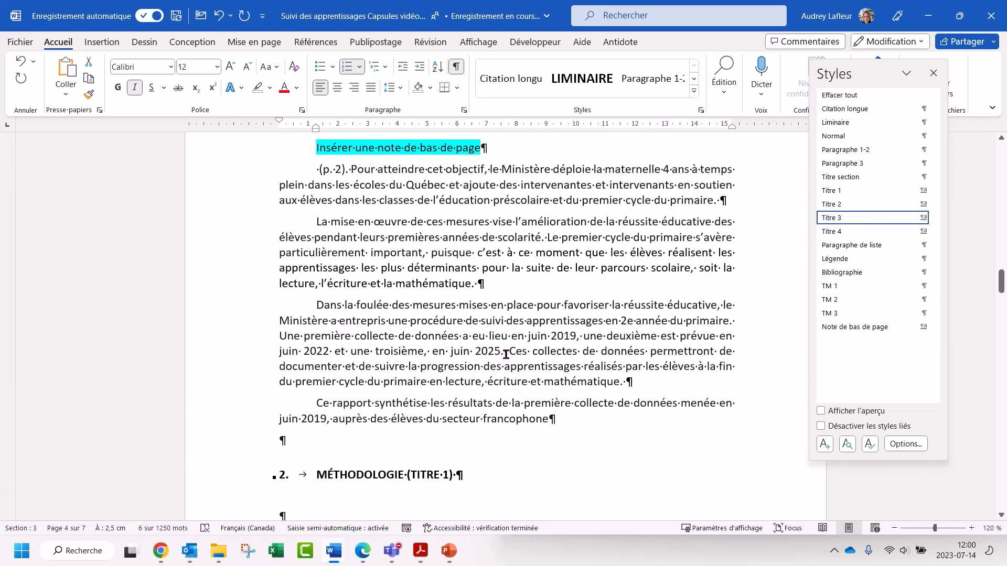
{"action": "scroll", "coordinate": [507, 353], "scroll_direction": "down", "scroll_amount": 4}
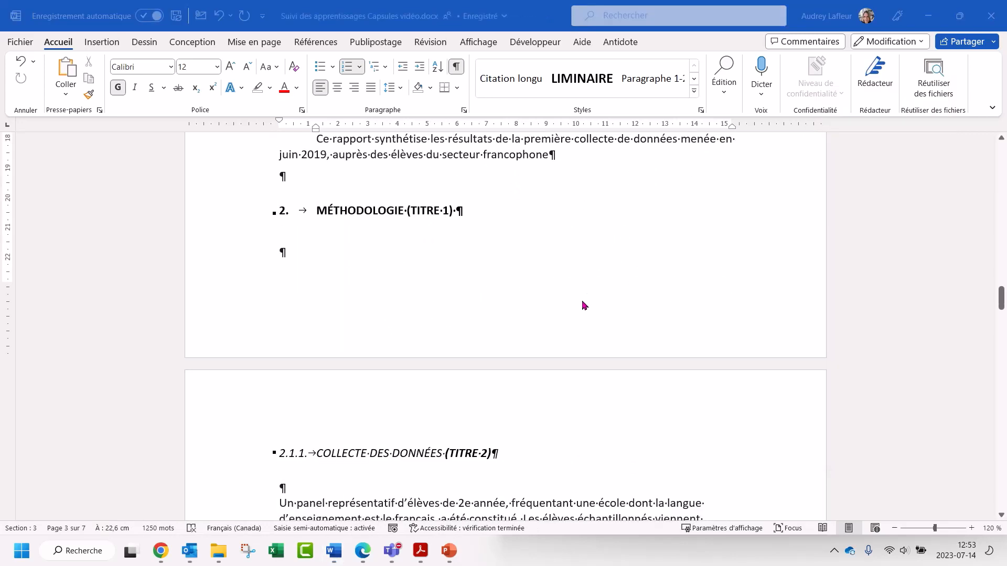
{"action": "scroll", "coordinate": [583, 306], "scroll_direction": "up", "scroll_amount": 2}
{"action": "scroll", "coordinate": [584, 306], "scroll_direction": "up", "scroll_amount": 12}
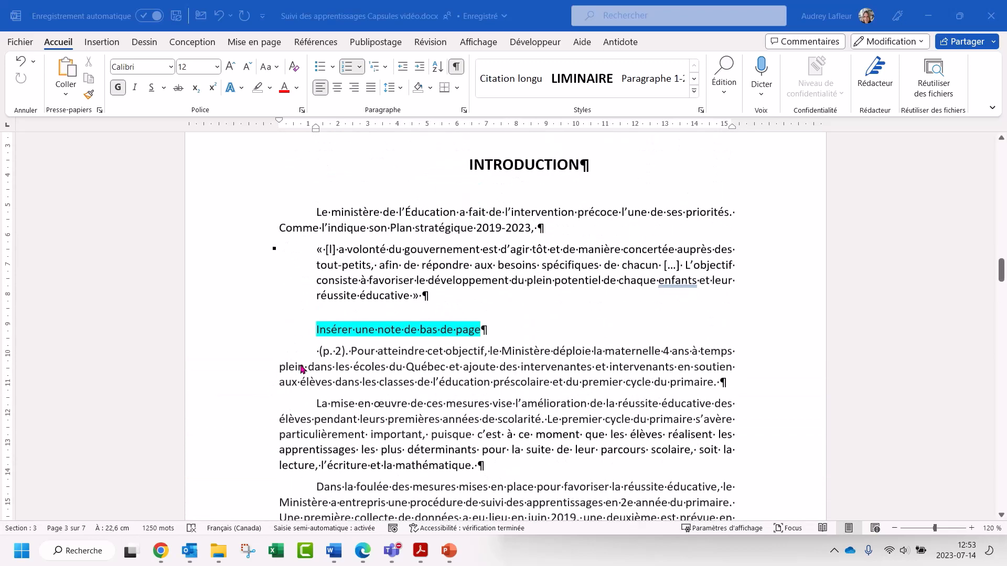
{"action": "scroll", "coordinate": [455, 299], "scroll_direction": "down", "scroll_amount": 12}
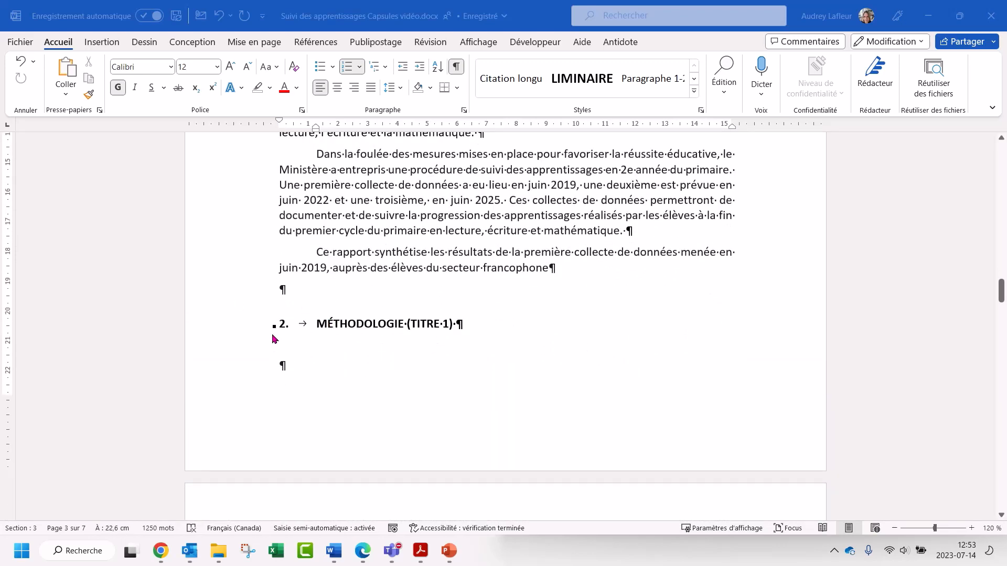
{"action": "scroll", "coordinate": [330, 341], "scroll_direction": "down", "scroll_amount": 4}
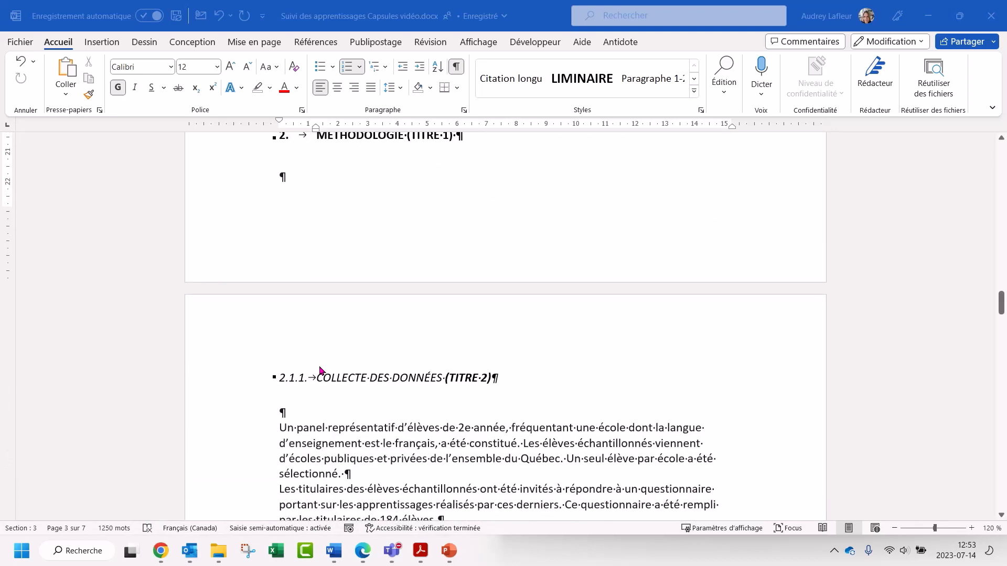
{"action": "scroll", "coordinate": [318, 372], "scroll_direction": "up", "scroll_amount": 1}
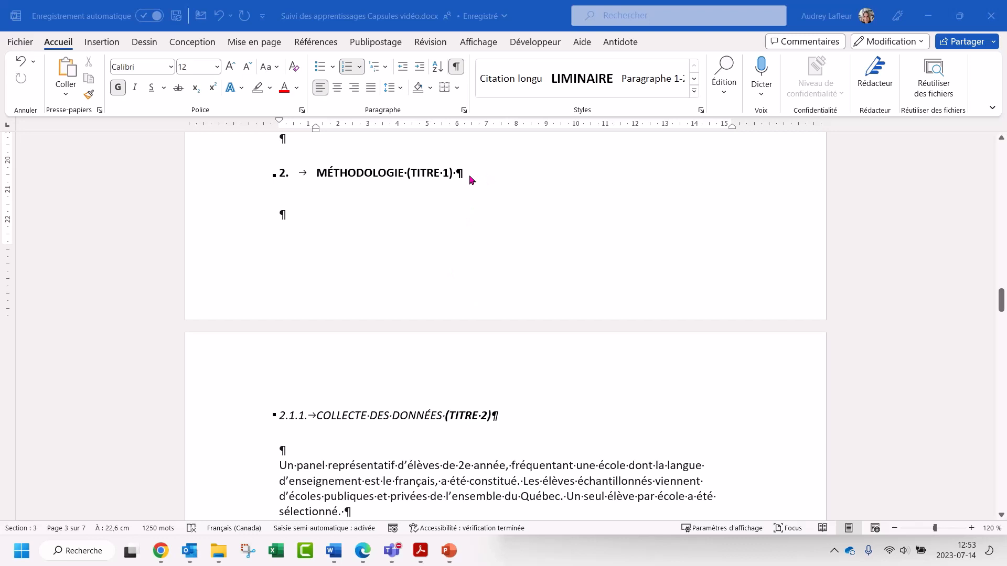
Step: Define the multilevel list so that level 1, linked to the Titre 1 style, starts at 1
{"action": "key", "text": "ctrl+alt+shift+s"}
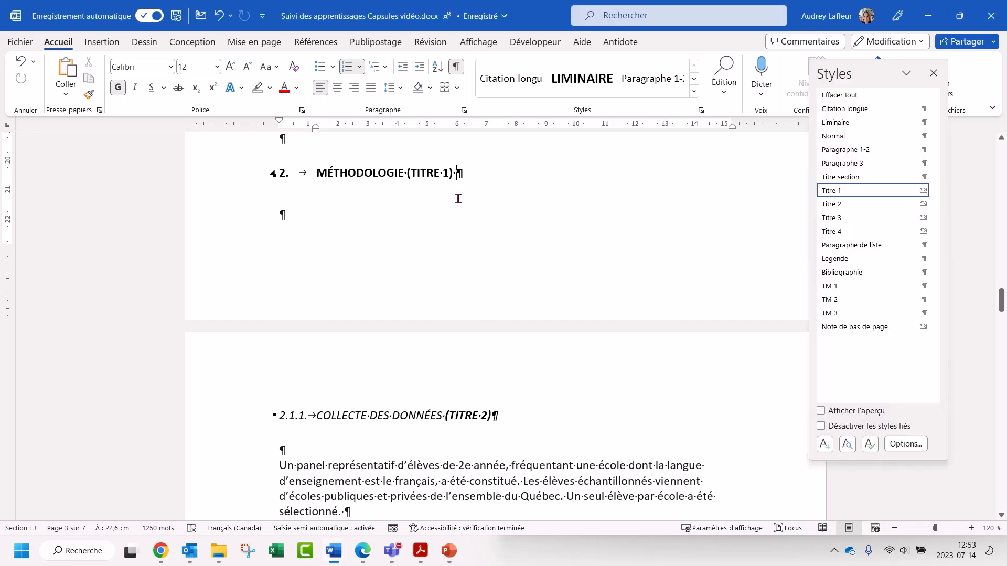
{"action": "left_click", "coordinate": [386, 68]}
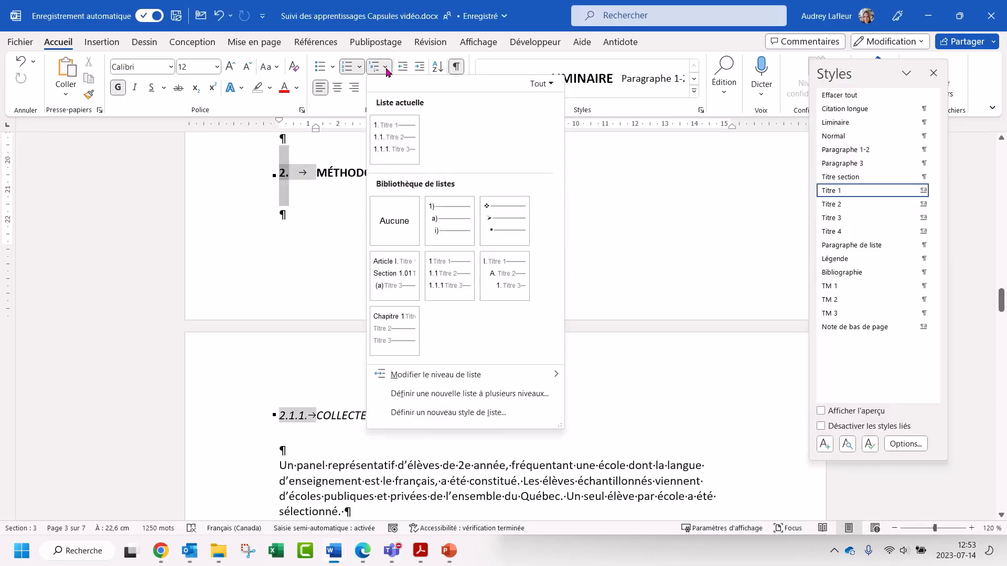
{"action": "left_click", "coordinate": [429, 395]}
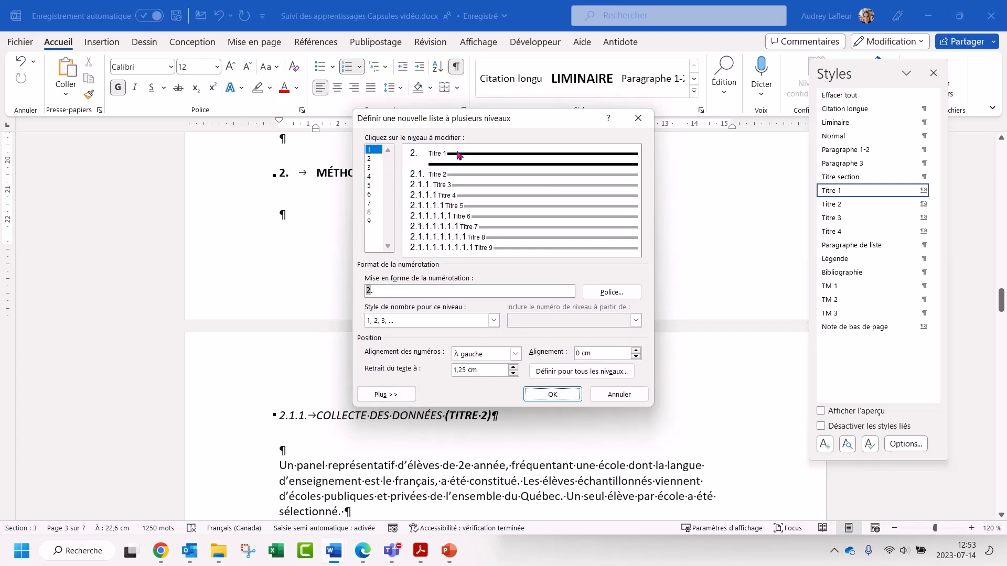
{"action": "left_click", "coordinate": [385, 395]}
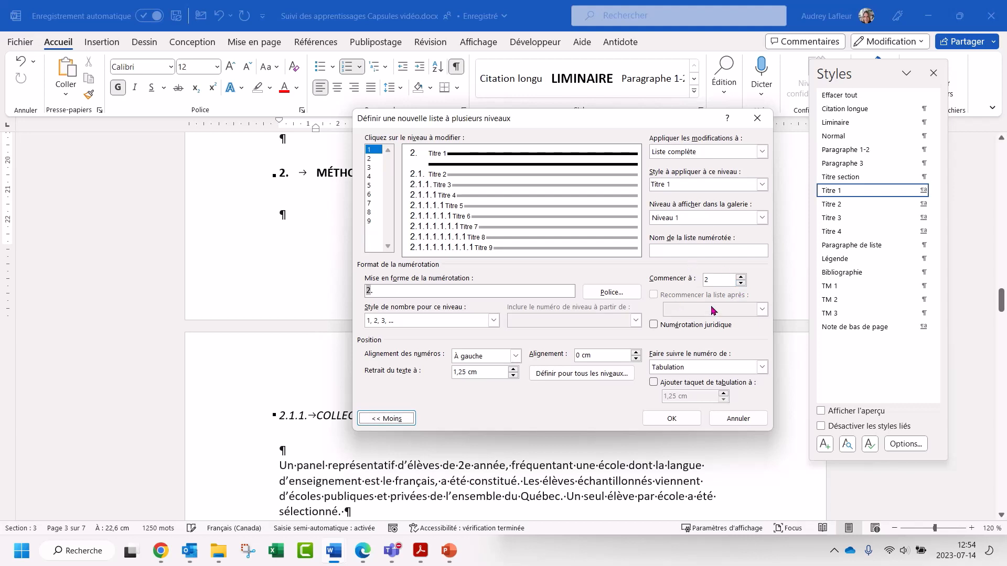
{"action": "left_click", "coordinate": [741, 283]}
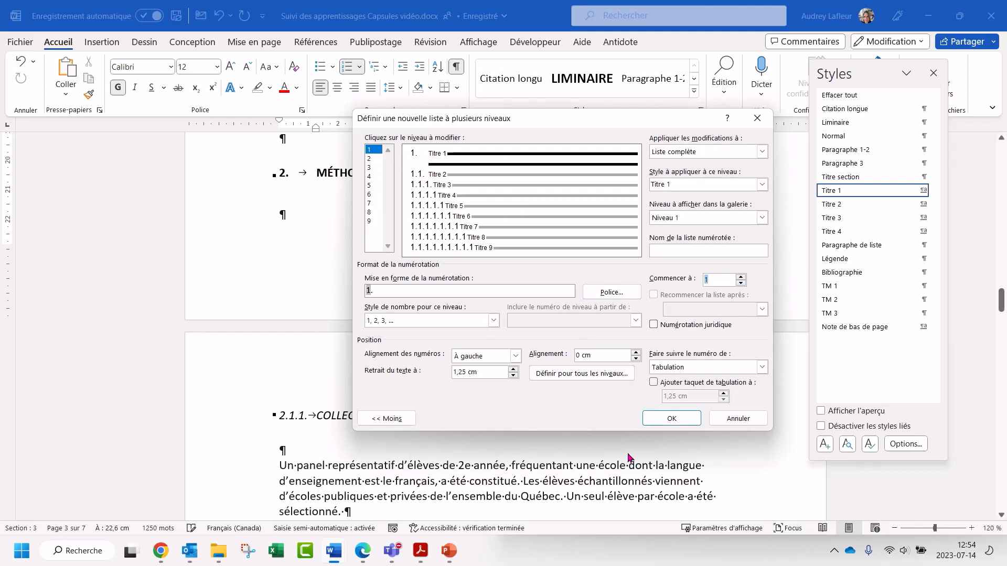
{"action": "left_click", "coordinate": [677, 424]}
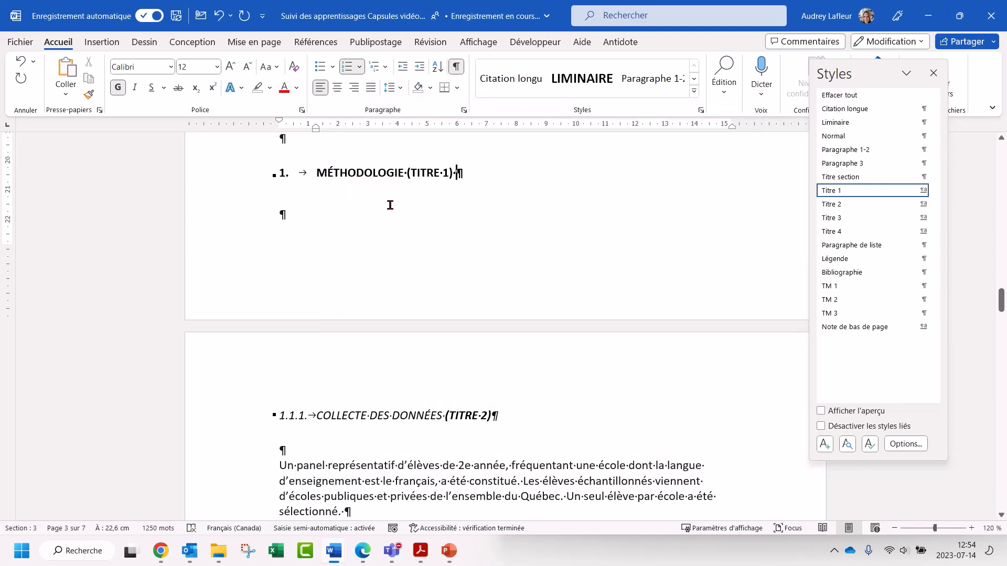
Step: Apply the Titre 2 style to the "Collecte des données" heading
{"action": "scroll", "coordinate": [387, 315], "scroll_direction": "down", "scroll_amount": 1}
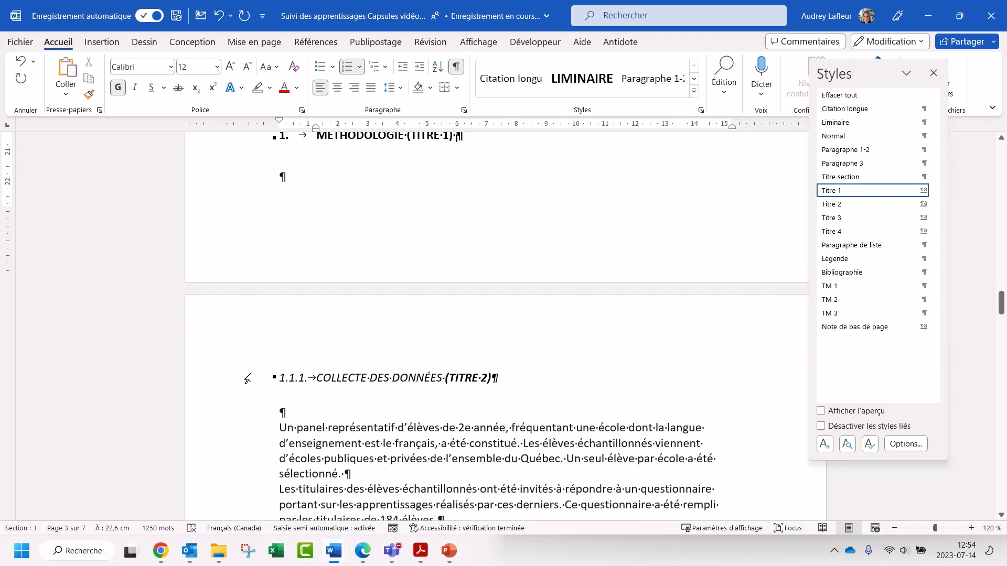
{"action": "scroll", "coordinate": [332, 311], "scroll_direction": "down", "scroll_amount": 1}
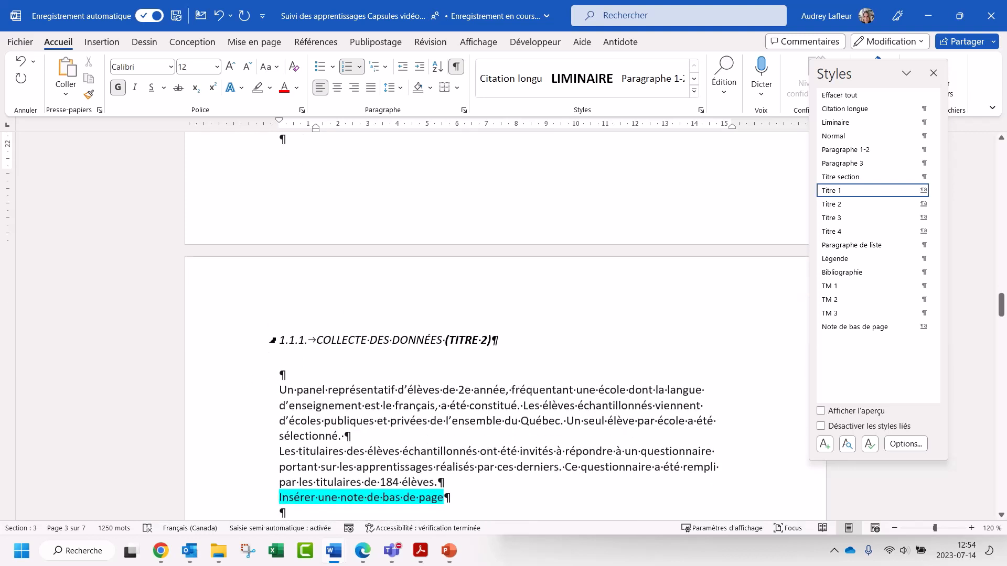
{"action": "left_click", "coordinate": [350, 340]}
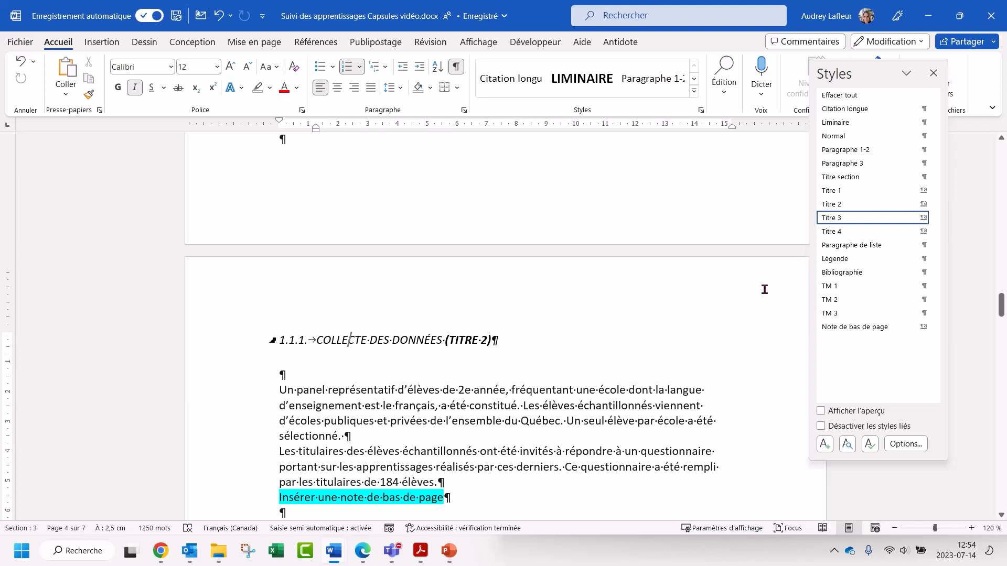
{"action": "left_click", "coordinate": [833, 205]}
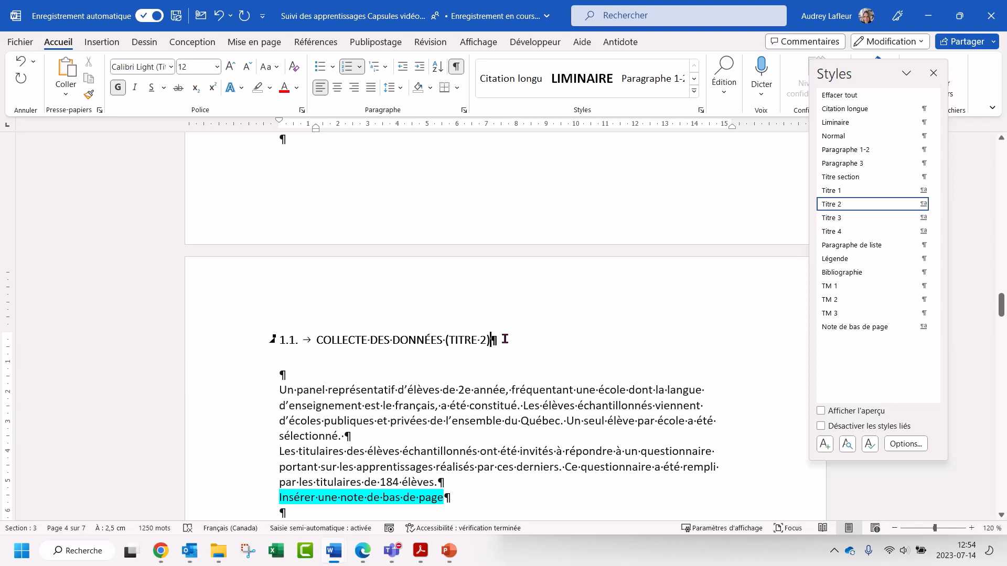
Step: Delete the "(Titre 2)" note from the Collecte des données heading
{"action": "key", "text": "BackSpace"}
{"action": "key", "text": "BackSpace"}
{"action": "key", "text": "BackSpace"}
{"action": "key", "text": "BackSpace"}
{"action": "key", "text": "BackSpace"}
{"action": "key", "text": "BackSpace"}
{"action": "key", "text": "BackSpace"}
{"action": "key", "text": "BackSpace"}
{"action": "key", "text": "BackSpace"}
{"action": "key", "text": "BackSpace"}
Step: Delete the empty paragraph between the Méthodologie and Collecte des données headings
{"action": "scroll", "coordinate": [463, 299], "scroll_direction": "up", "scroll_amount": 3}
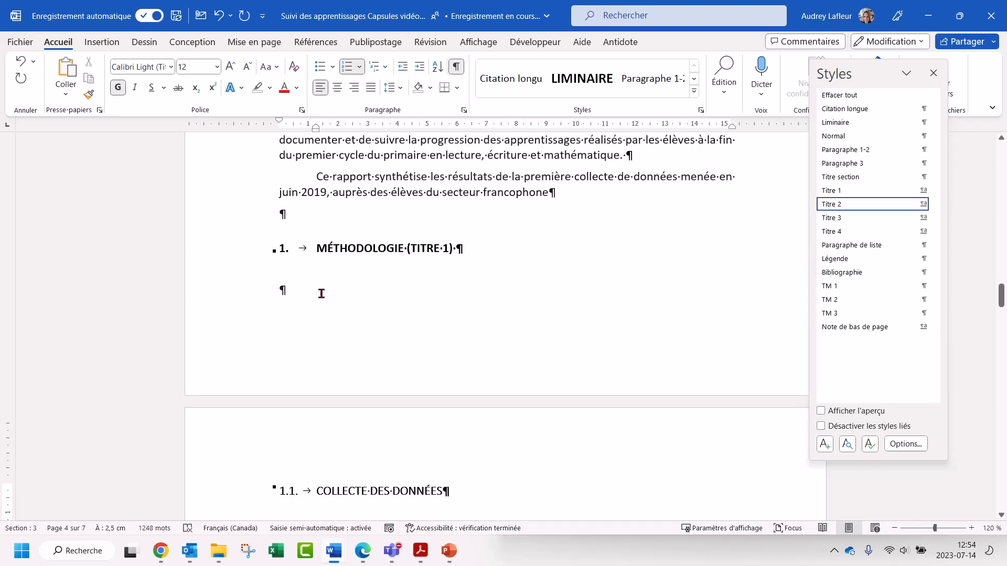
{"action": "left_click", "coordinate": [280, 290]}
{"action": "key", "text": "Delete"}
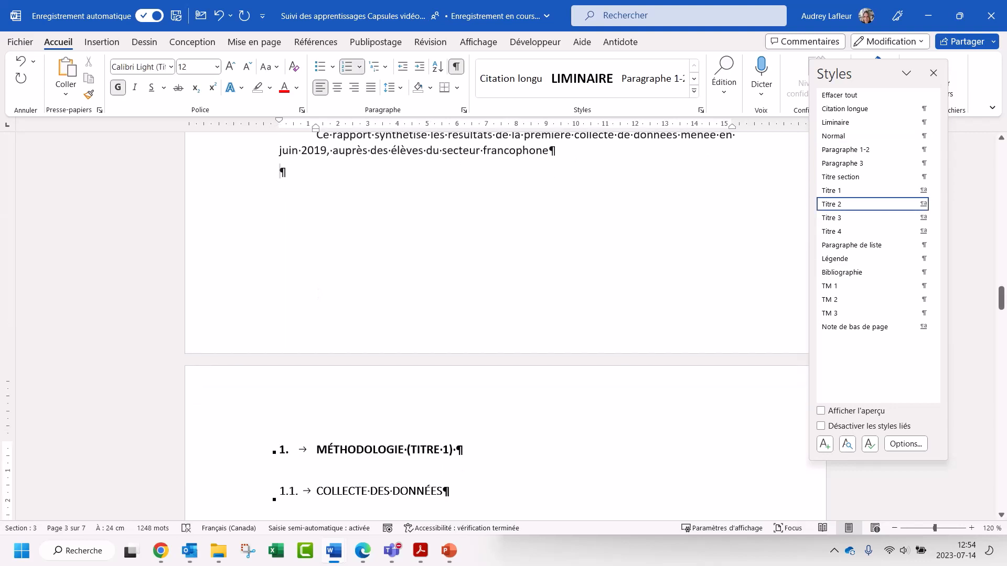
Step: Delete the empty paragraph above the Méthodologie heading and insert a next-page section break after the introduction's last paragraph
{"action": "key", "text": "Delete"}
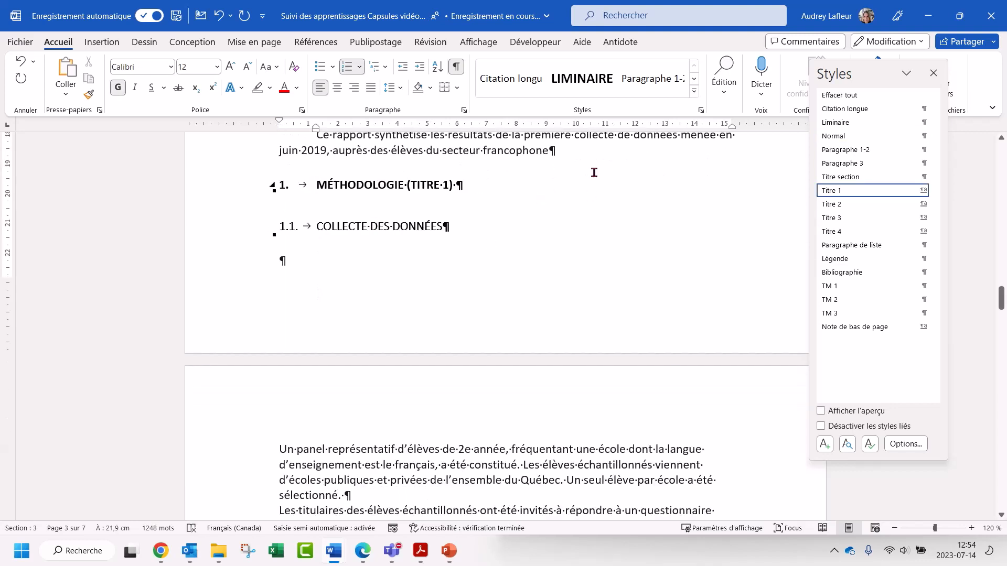
{"action": "scroll", "coordinate": [588, 210], "scroll_direction": "up", "scroll_amount": 3}
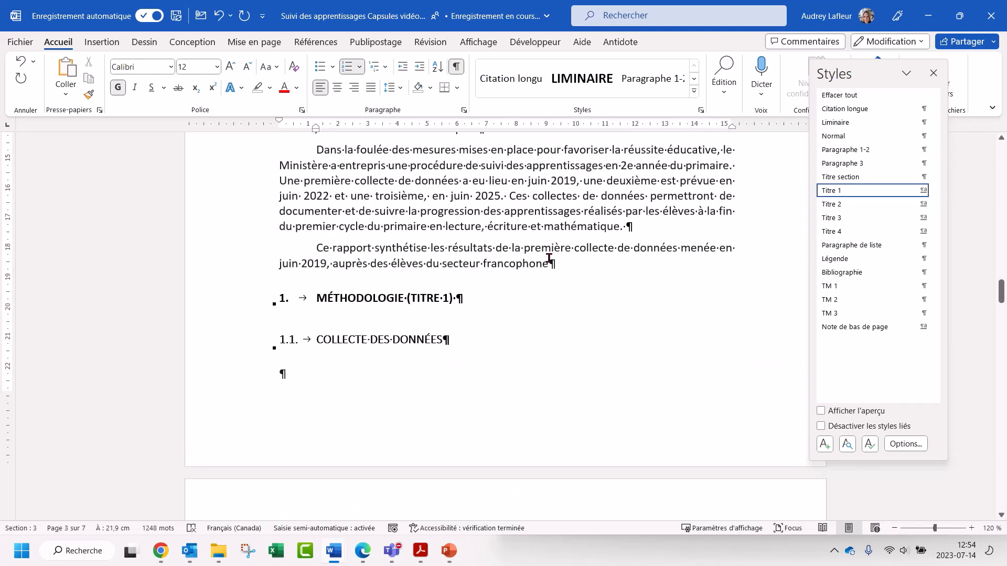
{"action": "left_click", "coordinate": [551, 262]}
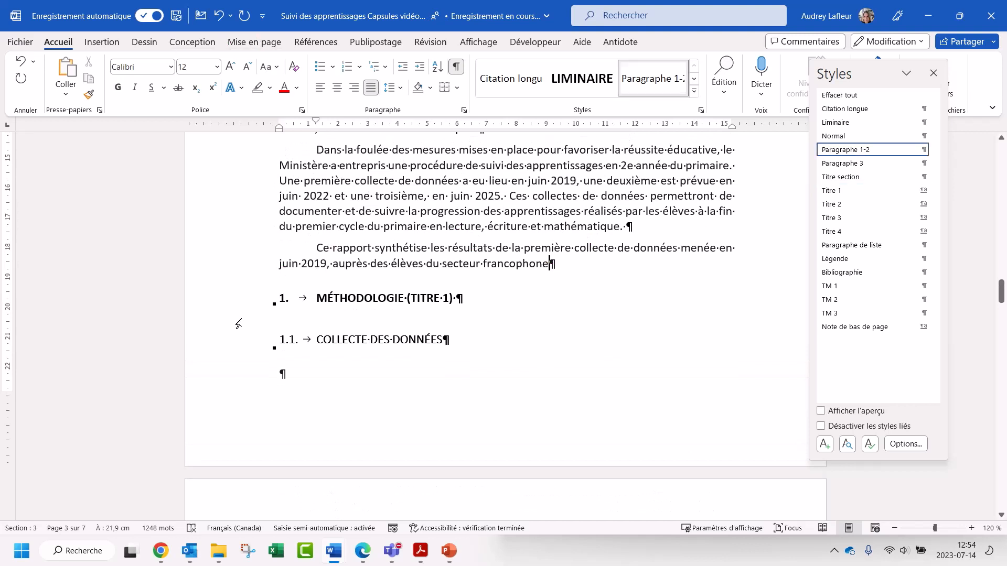
{"action": "left_click", "coordinate": [254, 42]}
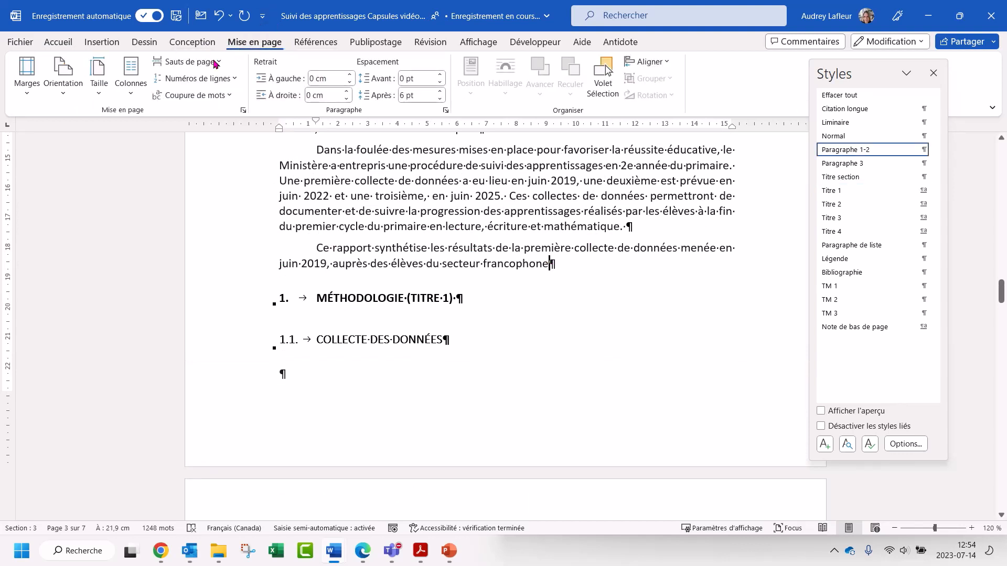
{"action": "left_click", "coordinate": [215, 62]}
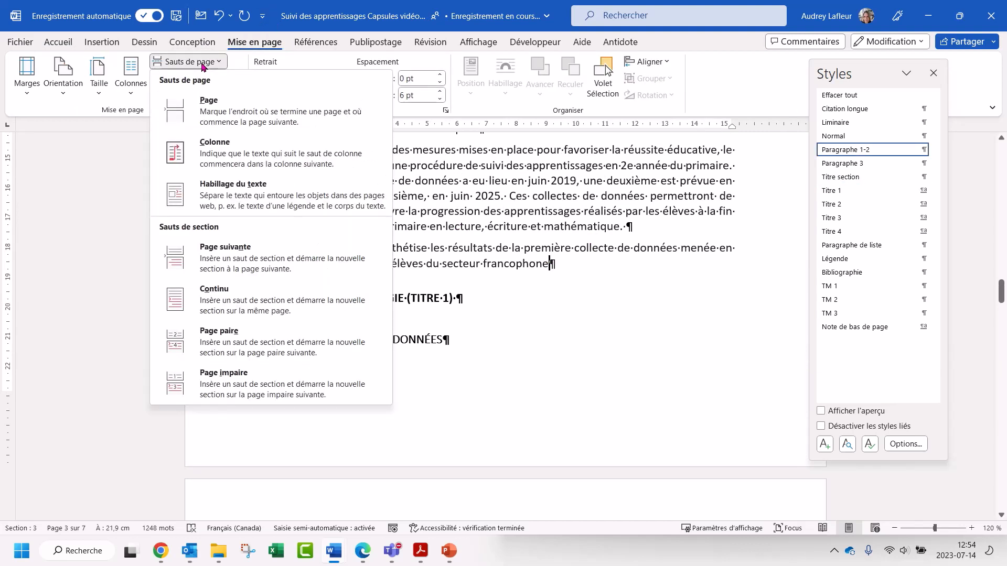
{"action": "left_click", "coordinate": [225, 262]}
Step: Delete the empty paragraphs above the Méthodologie heading and below the Collecte des données heading
{"action": "scroll", "coordinate": [457, 287], "scroll_direction": "up", "scroll_amount": 5}
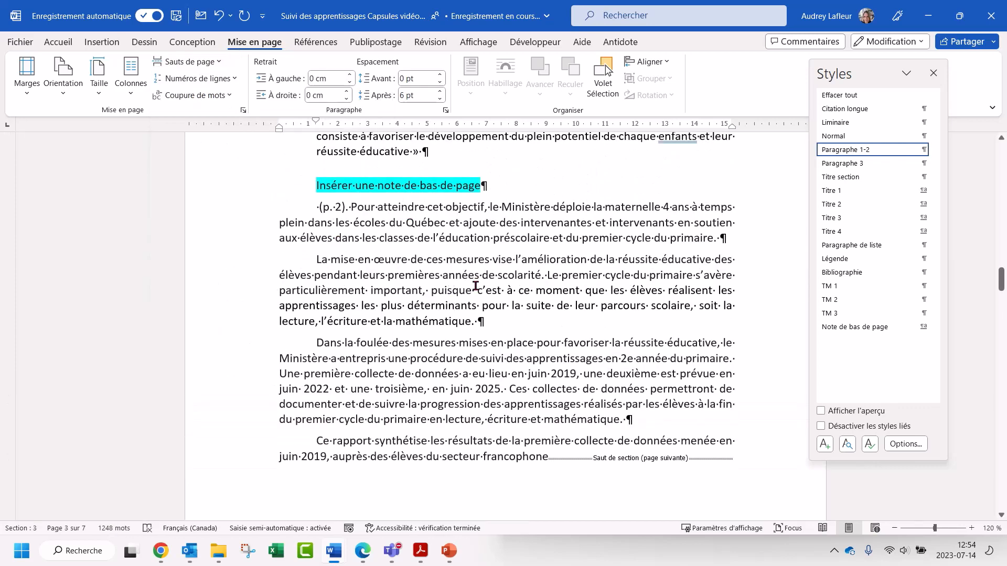
{"action": "scroll", "coordinate": [476, 286], "scroll_direction": "down", "scroll_amount": 6}
{"action": "left_click", "coordinate": [318, 452]}
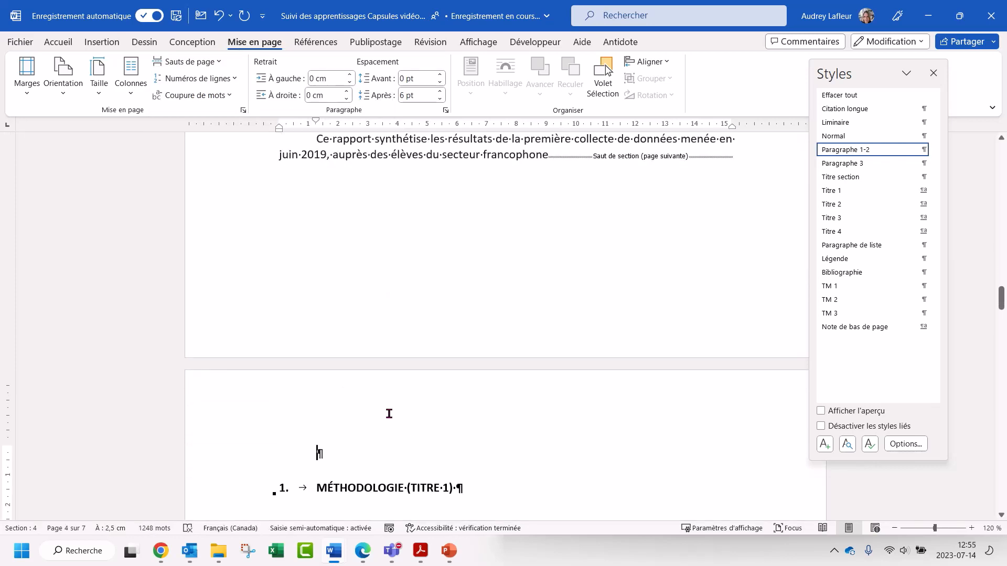
{"action": "key", "text": "Delete"}
{"action": "scroll", "coordinate": [451, 346], "scroll_direction": "down", "scroll_amount": 3}
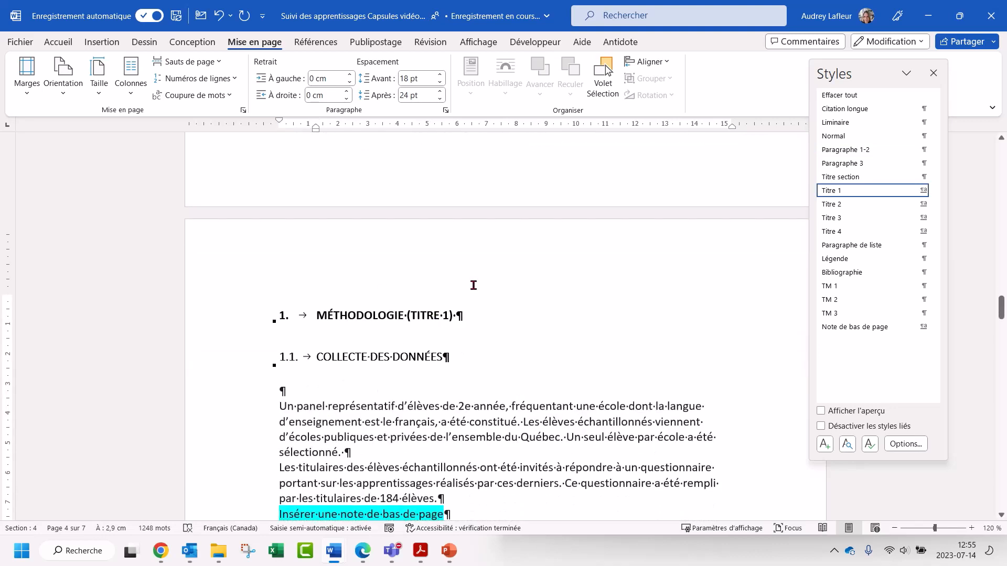
{"action": "scroll", "coordinate": [394, 328], "scroll_direction": "down", "scroll_amount": 1}
{"action": "left_click", "coordinate": [321, 353]}
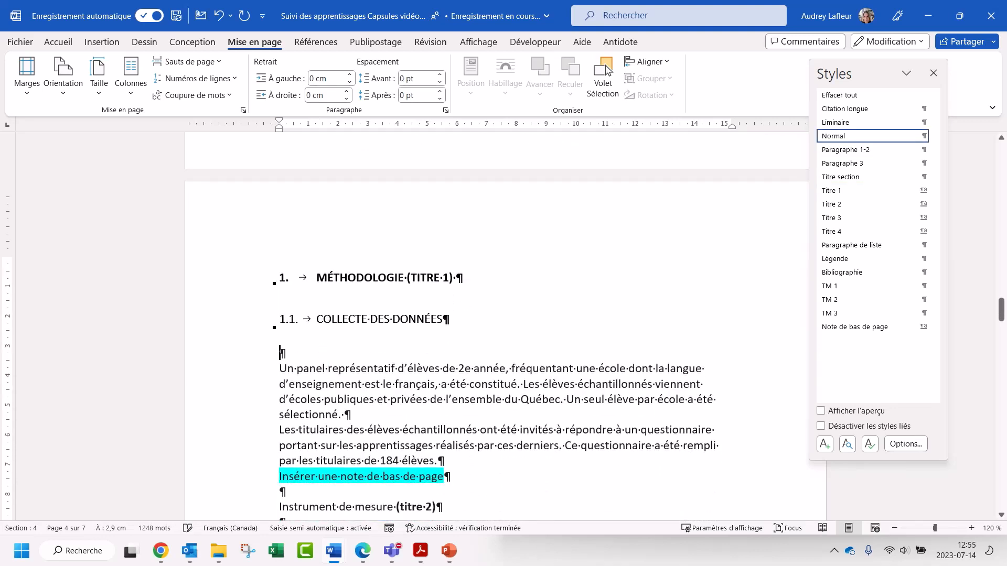
{"action": "key", "text": "Delete"}
Step: Apply the Paragraphe 1-2 style to the body paragraphs under Collecte des données, including the footnote placeholder line
{"action": "left_click", "coordinate": [313, 369]}
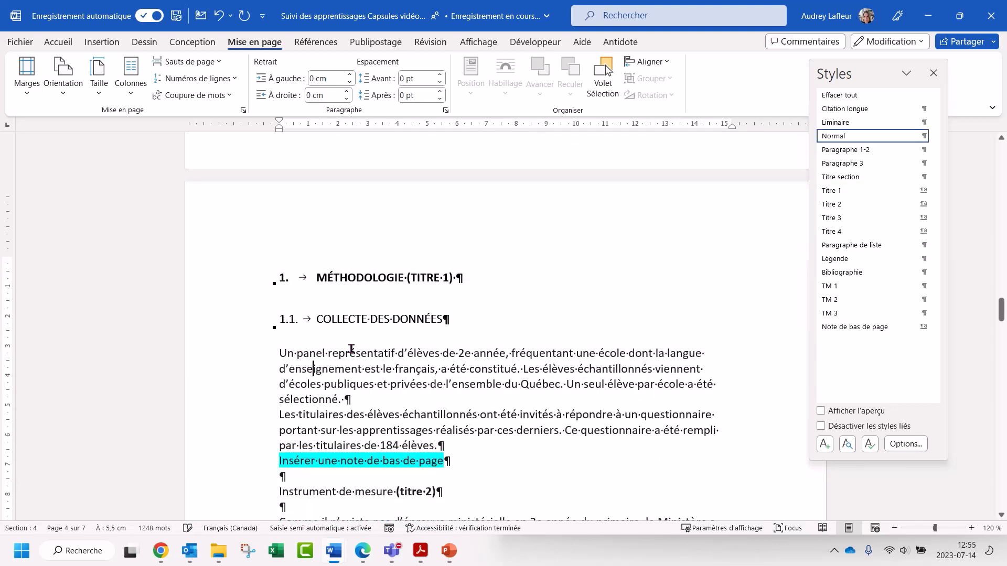
{"action": "scroll", "coordinate": [355, 347], "scroll_direction": "down", "scroll_amount": 3}
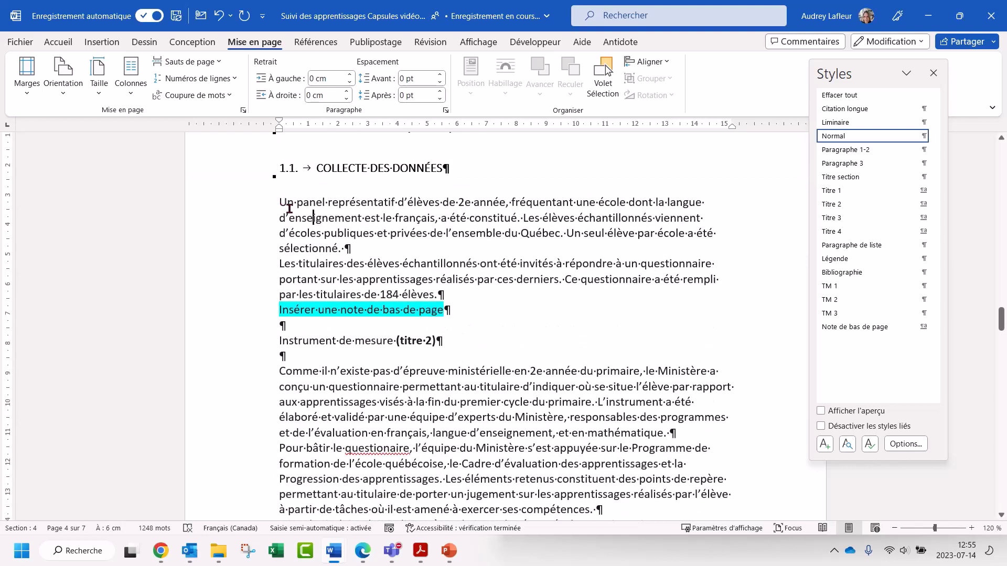
{"action": "left_click_drag", "start_coordinate": [279, 204], "coordinate": [471, 313]}
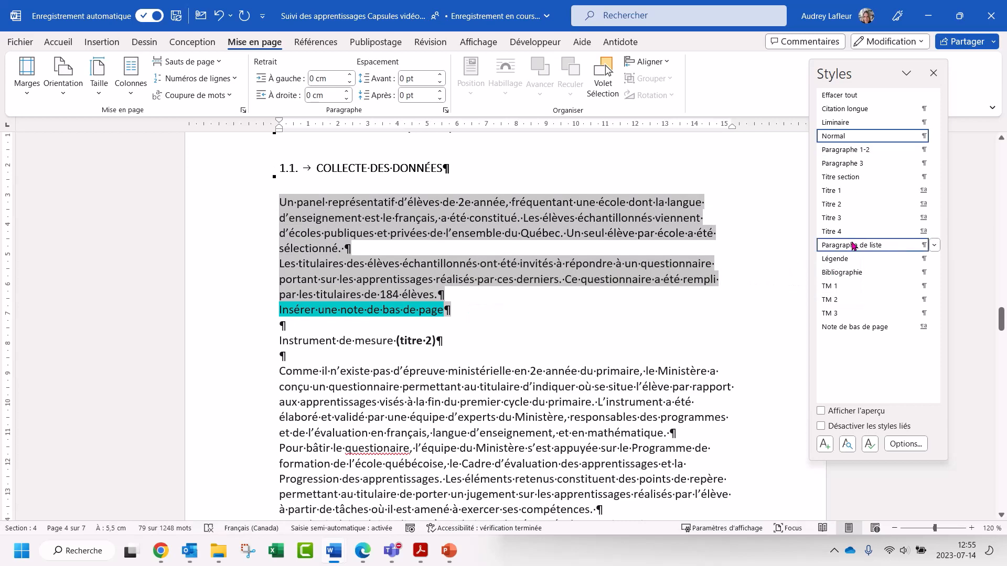
{"action": "left_click", "coordinate": [868, 154]}
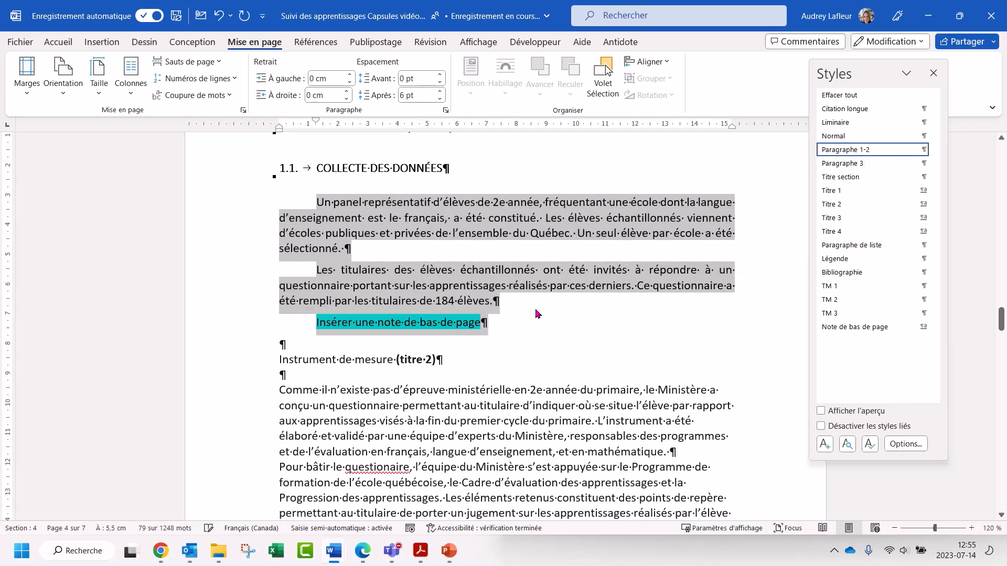
Step: Apply the Titre 2 style to the "Instrument de mesure" heading
{"action": "left_click", "coordinate": [459, 359]}
{"action": "left_click", "coordinate": [376, 359]}
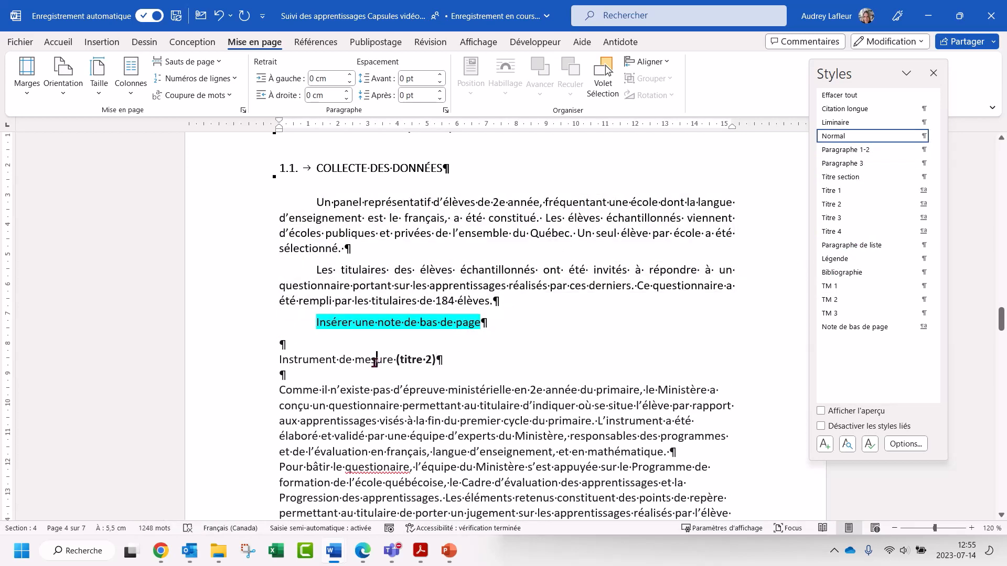
{"action": "left_click", "coordinate": [844, 204]}
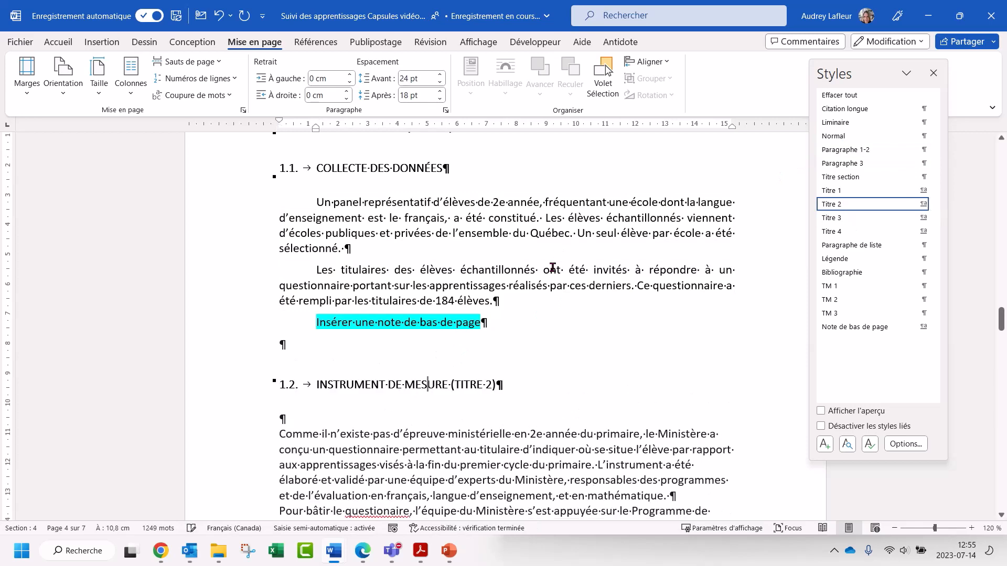
{"action": "scroll", "coordinate": [457, 254], "scroll_direction": "down", "scroll_amount": 2}
{"action": "left_click", "coordinate": [297, 239]}
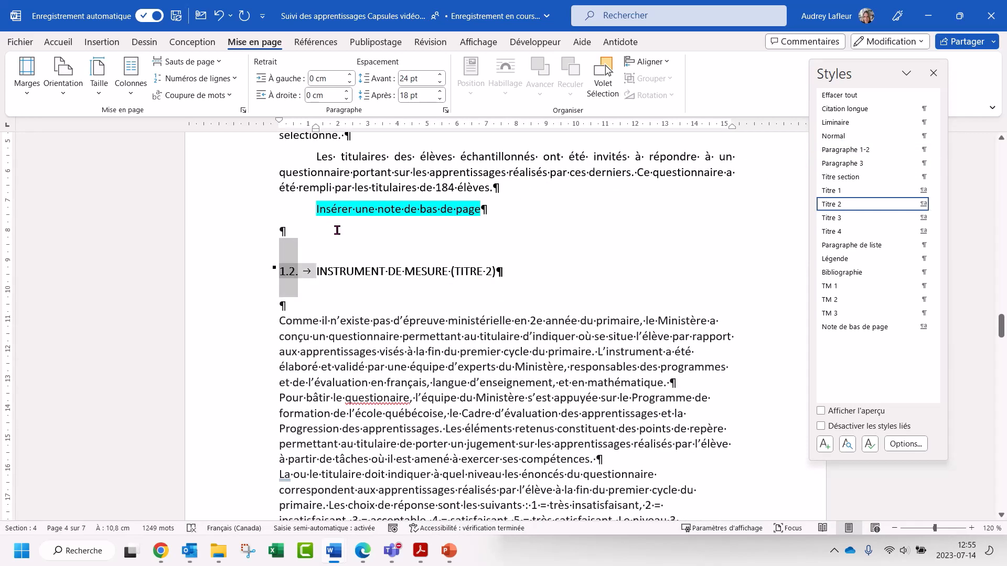
{"action": "key", "text": "Delete"}
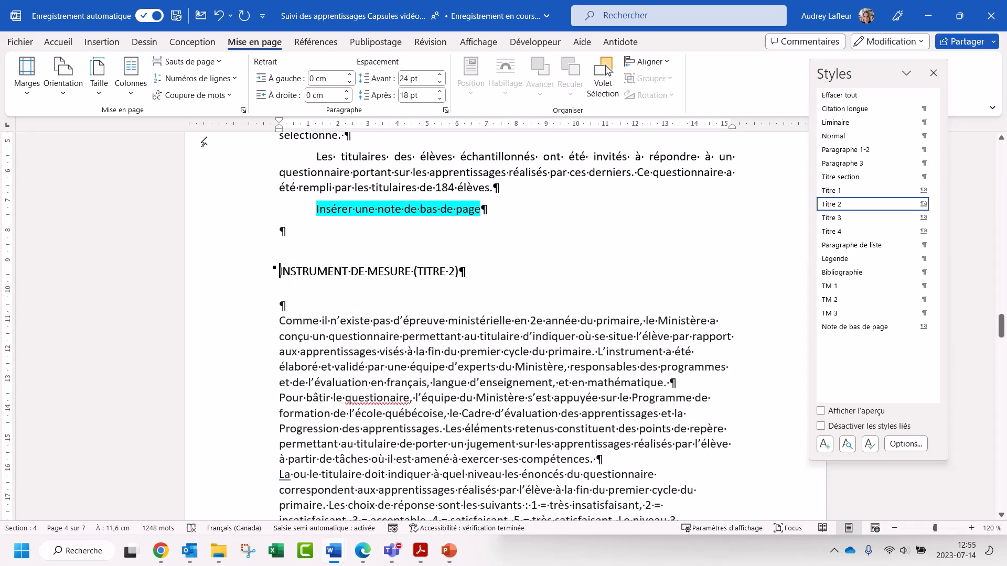
{"action": "left_click", "coordinate": [219, 15]}
Step: Delete the empty paragraphs directly above and below the Instrument de mesure heading
{"action": "left_click", "coordinate": [318, 229]}
{"action": "key", "text": "Delete"}
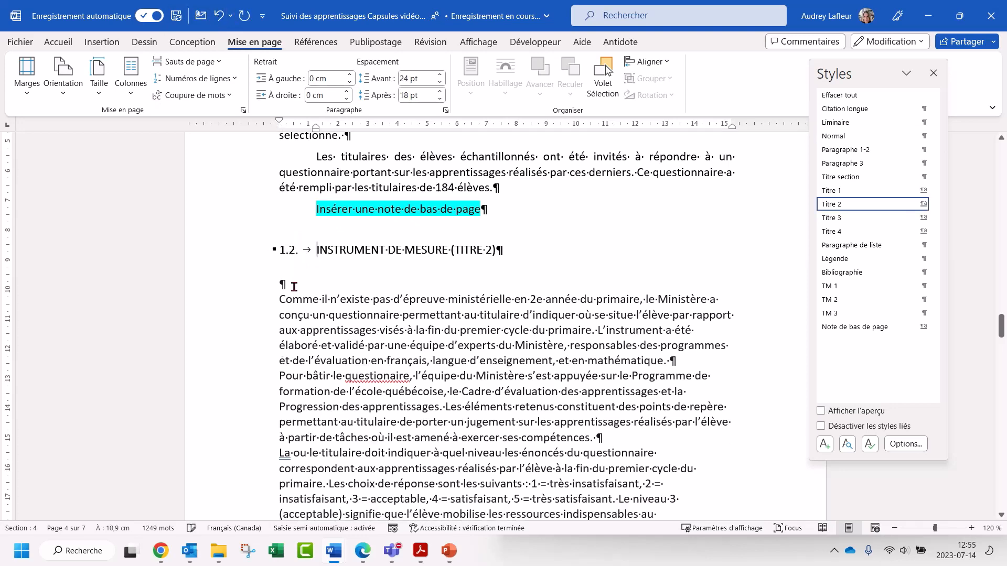
{"action": "left_click", "coordinate": [293, 287]}
{"action": "key", "text": "Delete"}
Step: Apply the Paragraphe 1-2 style to the three body paragraphs under Instrument de mesure
{"action": "scroll", "coordinate": [388, 252], "scroll_direction": "down", "scroll_amount": 3}
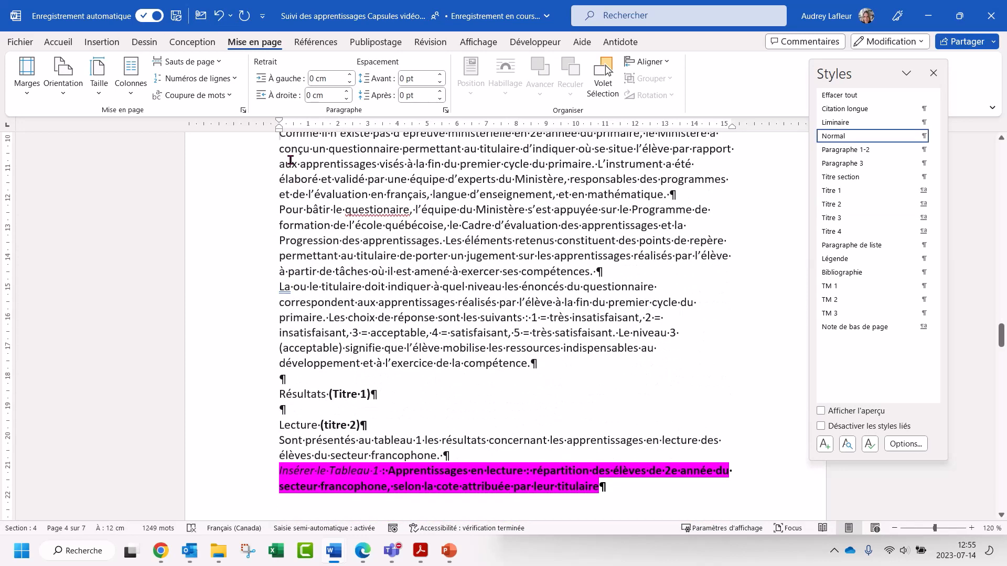
{"action": "scroll", "coordinate": [305, 192], "scroll_direction": "up", "scroll_amount": 1}
{"action": "left_click_drag", "start_coordinate": [281, 171], "coordinate": [549, 403]}
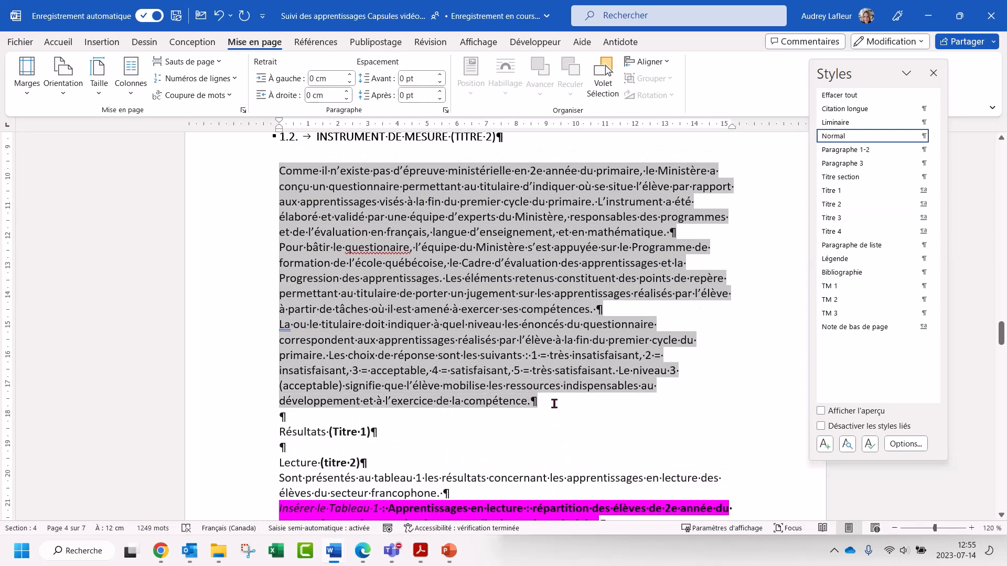
{"action": "left_click", "coordinate": [834, 150]}
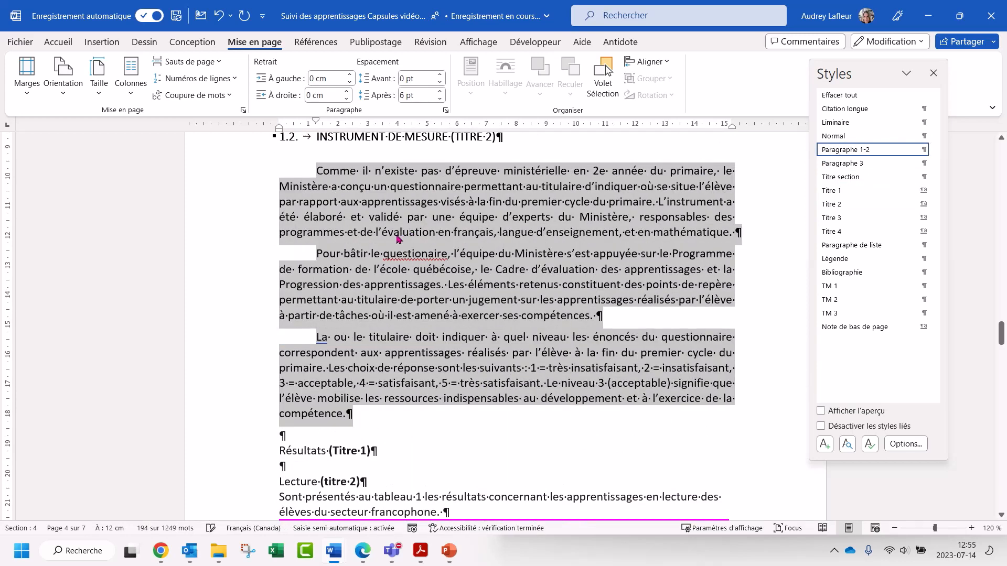
Step: Apply the Titre 1 style to the "Résultats" heading
{"action": "scroll", "coordinate": [399, 236], "scroll_direction": "down", "scroll_amount": 3}
{"action": "left_click", "coordinate": [305, 301]}
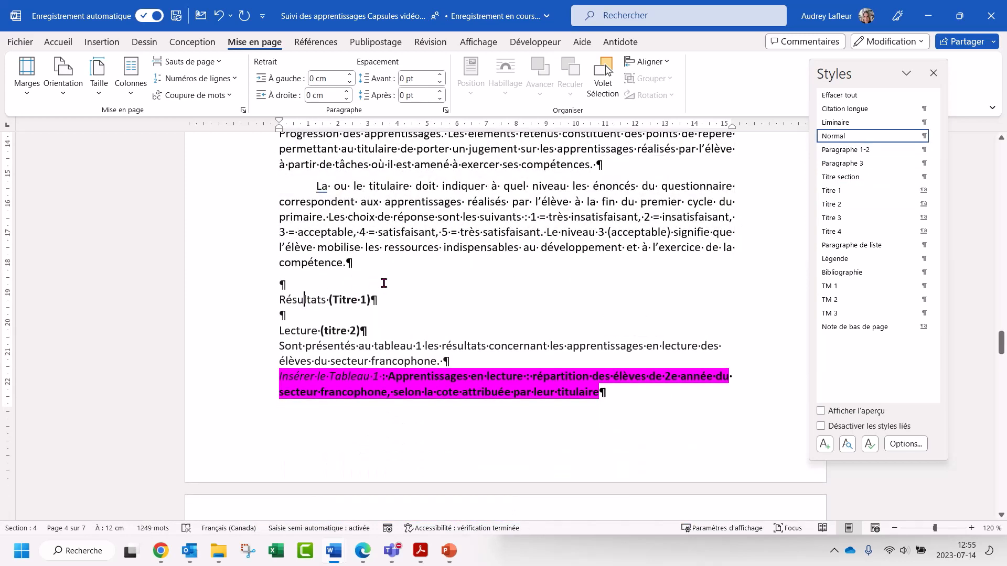
{"action": "left_click", "coordinate": [826, 191]}
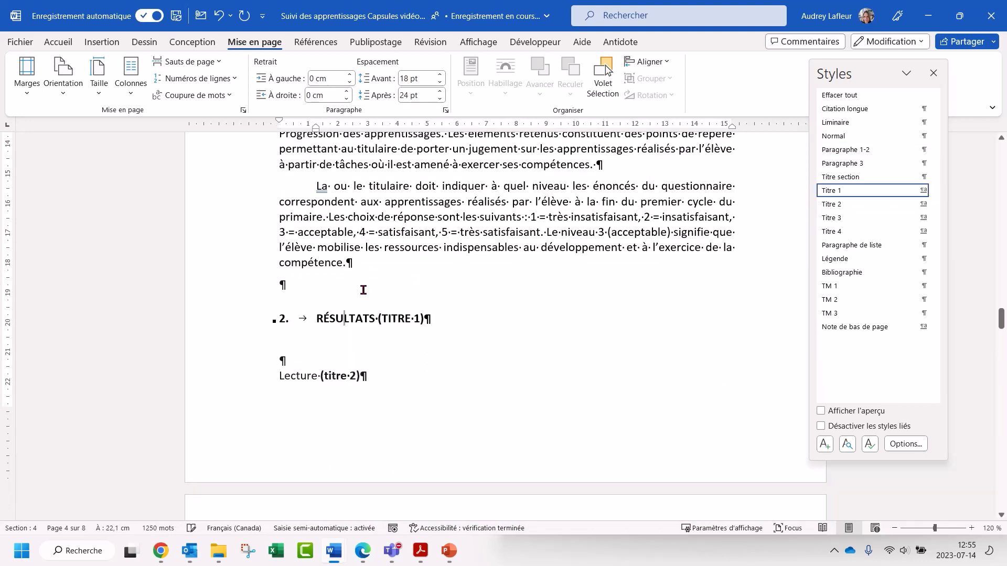
Step: Delete the empty paragraphs directly above and below the Résultats heading
{"action": "left_click", "coordinate": [281, 284]}
{"action": "key", "text": "Delete"}
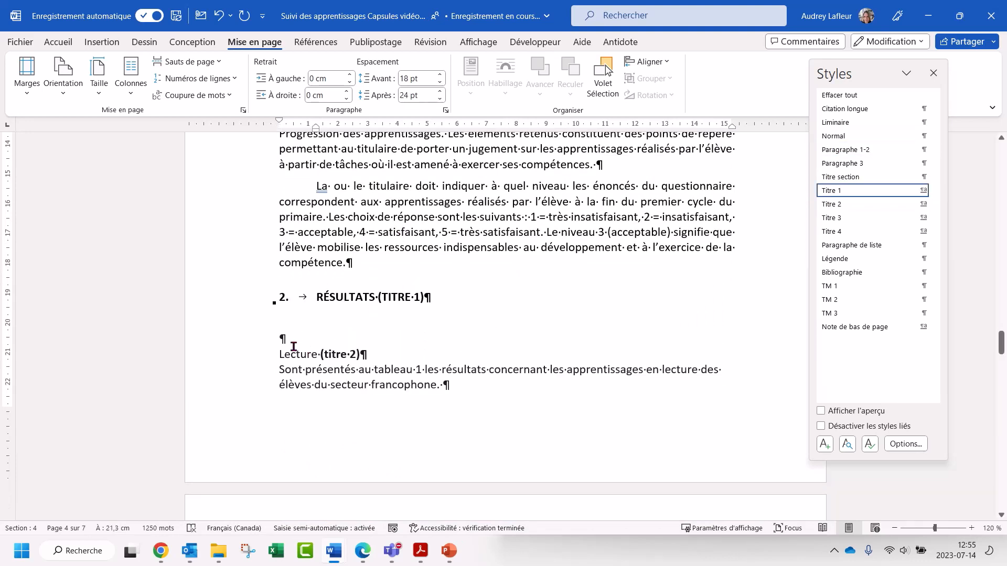
{"action": "left_click", "coordinate": [280, 338]}
{"action": "key", "text": "Delete"}
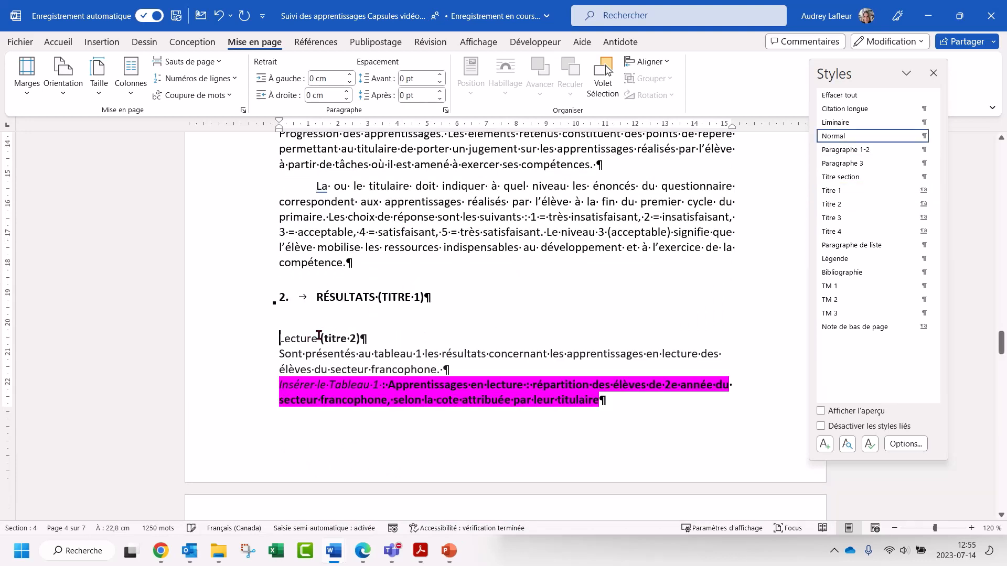
Step: Apply the Titre 2 style to the "Lecture" heading and the Paragraphe 1-2 style to the paragraph beneath it
{"action": "left_click", "coordinate": [318, 338]}
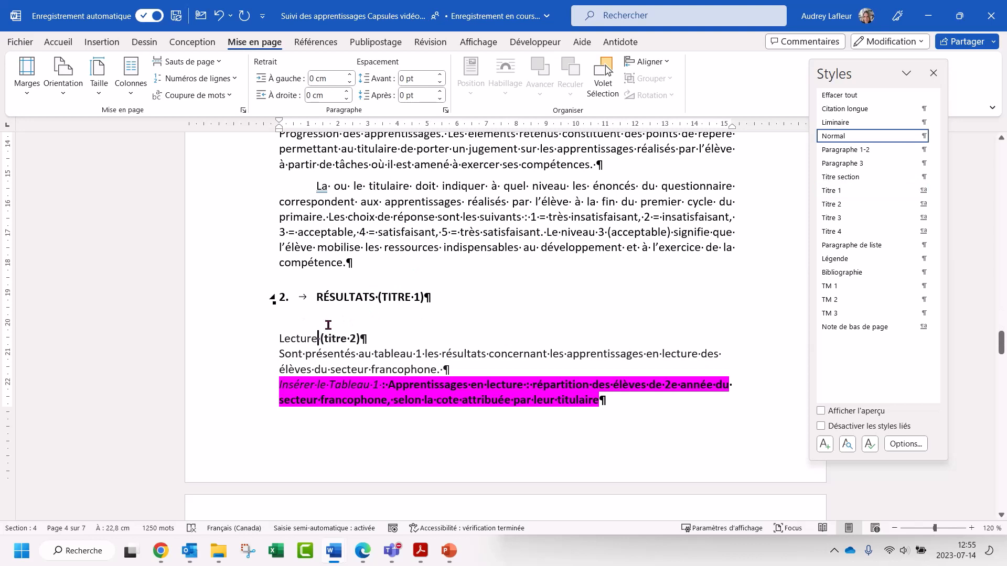
{"action": "left_click", "coordinate": [854, 205]}
{"action": "scroll", "coordinate": [283, 338], "scroll_direction": "down", "scroll_amount": 3}
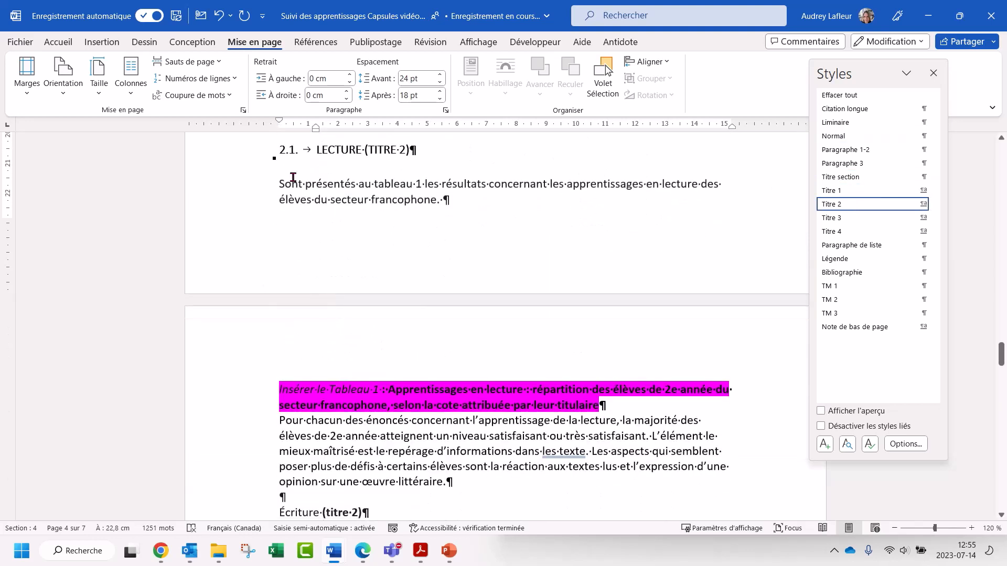
{"action": "left_click_drag", "start_coordinate": [274, 181], "coordinate": [479, 193]}
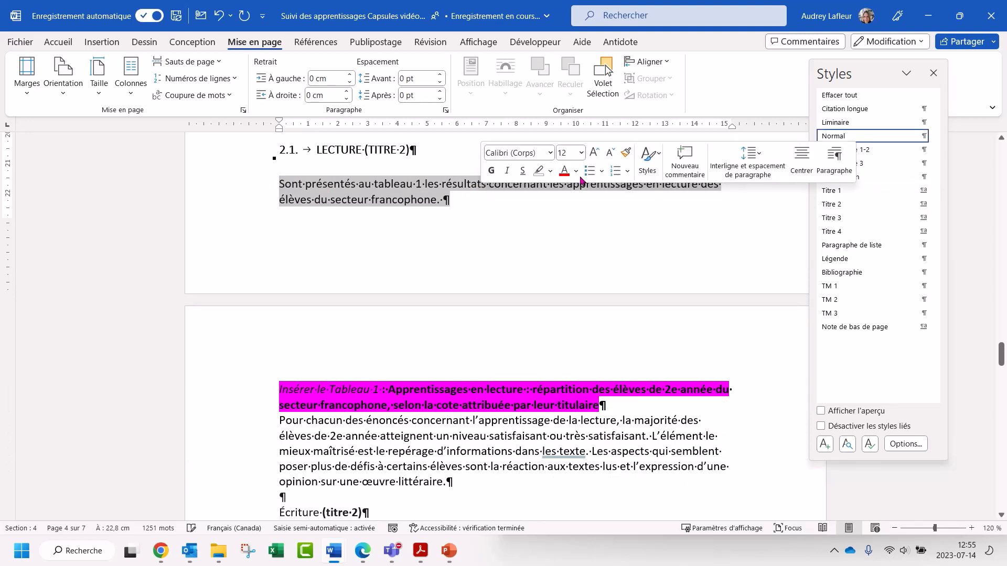
{"action": "left_click", "coordinate": [866, 151]}
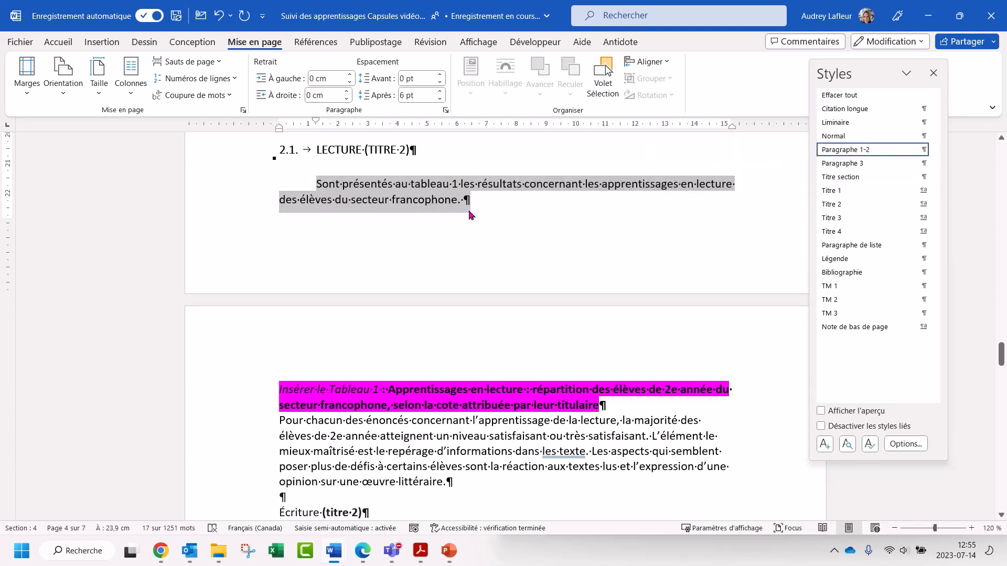
Step: Apply the Paragraphe 1-2 style to the paragraph following the Tableau 1 placeholder
{"action": "scroll", "coordinate": [370, 255], "scroll_direction": "down", "scroll_amount": 3}
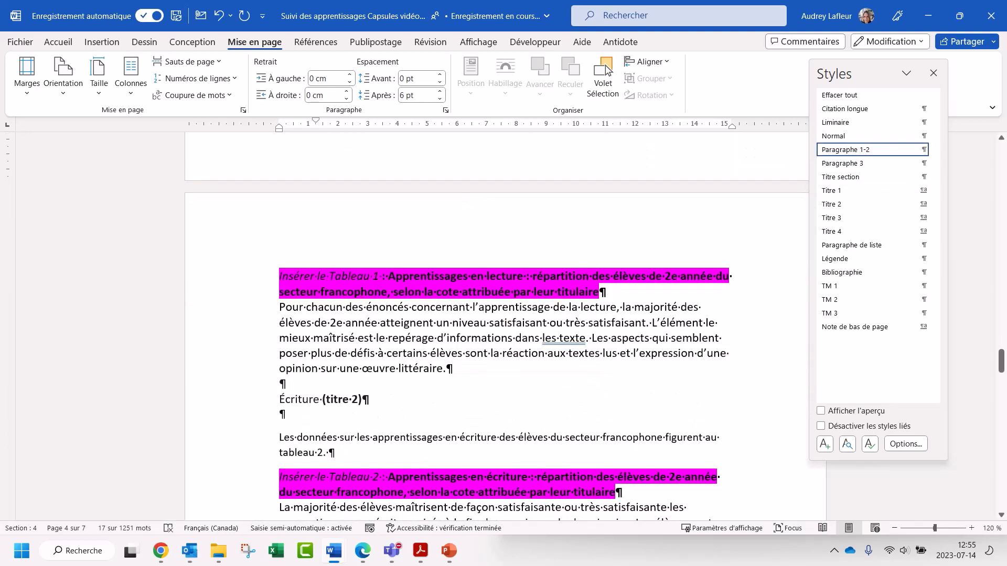
{"action": "left_click_drag", "start_coordinate": [276, 314], "coordinate": [471, 378]}
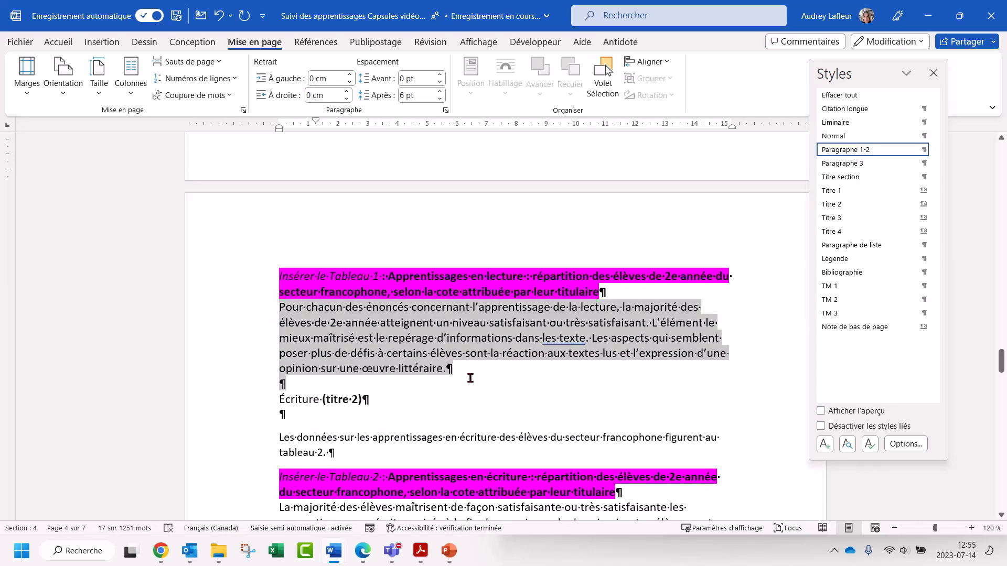
{"action": "left_click", "coordinate": [866, 151]}
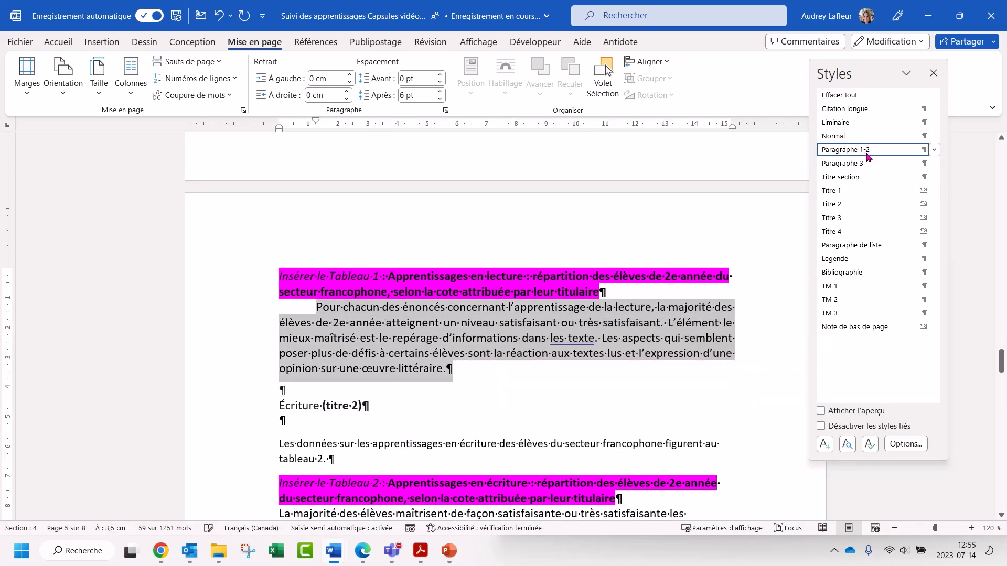
Step: Apply the Titre 2 style to the "Écriture" heading and delete its "(Titre 2)" note
{"action": "left_click", "coordinate": [302, 405]}
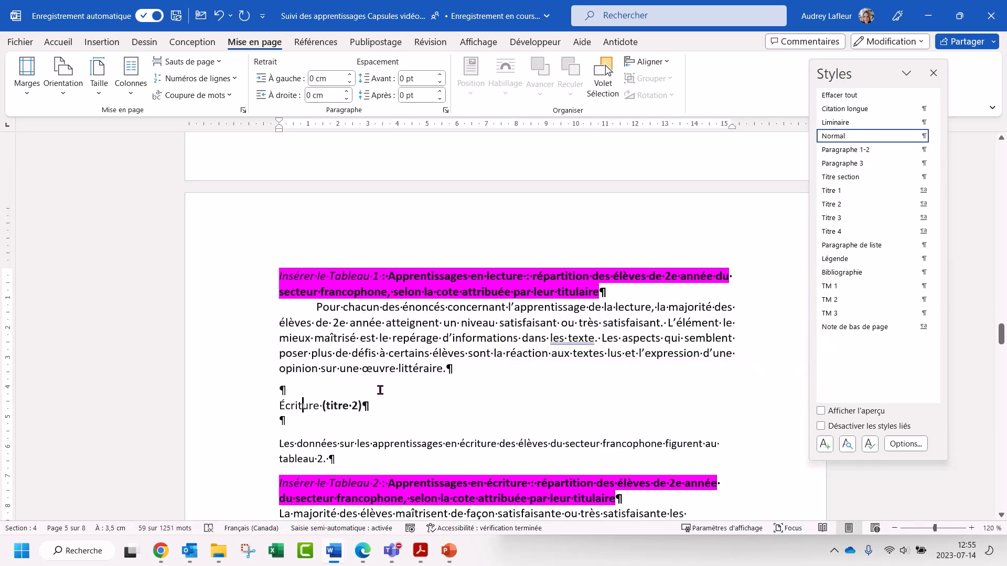
{"action": "left_click", "coordinate": [844, 207]}
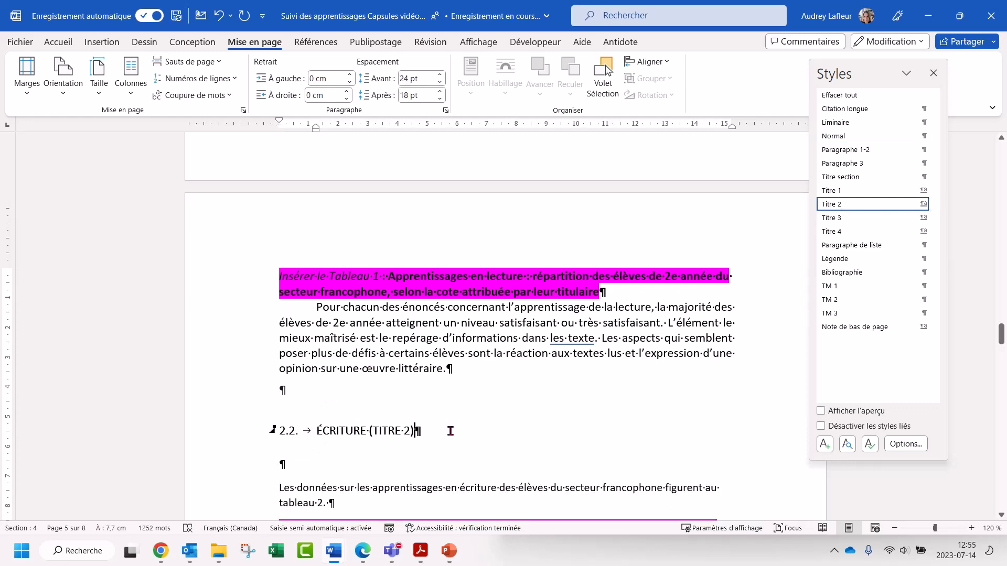
{"action": "key", "text": "BackSpace"}
{"action": "key", "text": "BackSpace"}
{"action": "key", "text": "BackSpace"}
{"action": "key", "text": "BackSpace"}
{"action": "key", "text": "BackSpace"}
{"action": "key", "text": "BackSpace"}
{"action": "key", "text": "BackSpace"}
{"action": "key", "text": "BackSpace"}
{"action": "key", "text": "BackSpace"}
{"action": "key", "text": "BackSpace"}
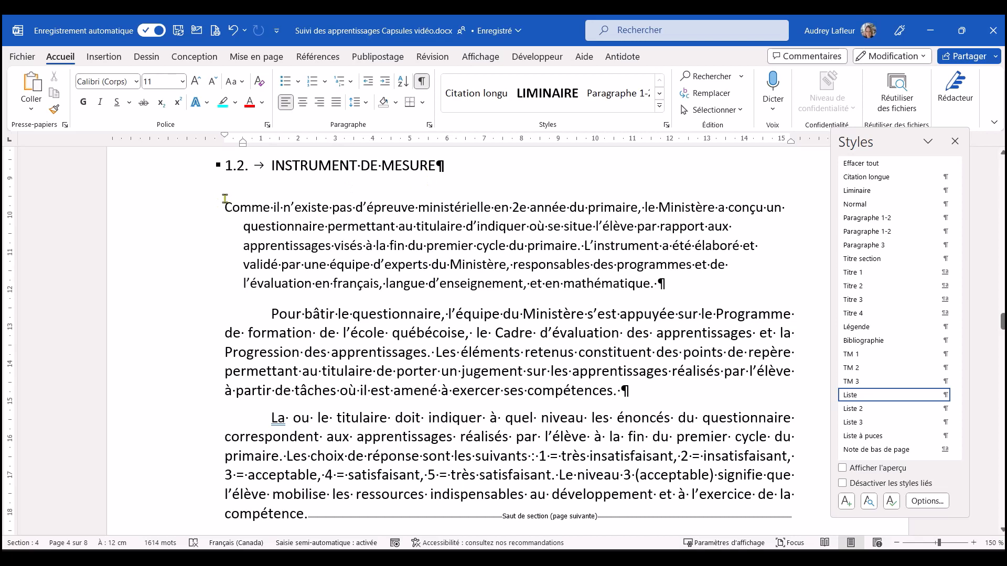
Step: Apply the Liste style to the three paragraphs beneath the "Instrument de mesure" heading
{"action": "scroll", "coordinate": [227, 201], "scroll_direction": "down", "scroll_amount": 1}
{"action": "scroll", "coordinate": [225, 197], "scroll_direction": "up", "scroll_amount": 1}
{"action": "left_click_drag", "start_coordinate": [221, 204], "coordinate": [305, 507]}
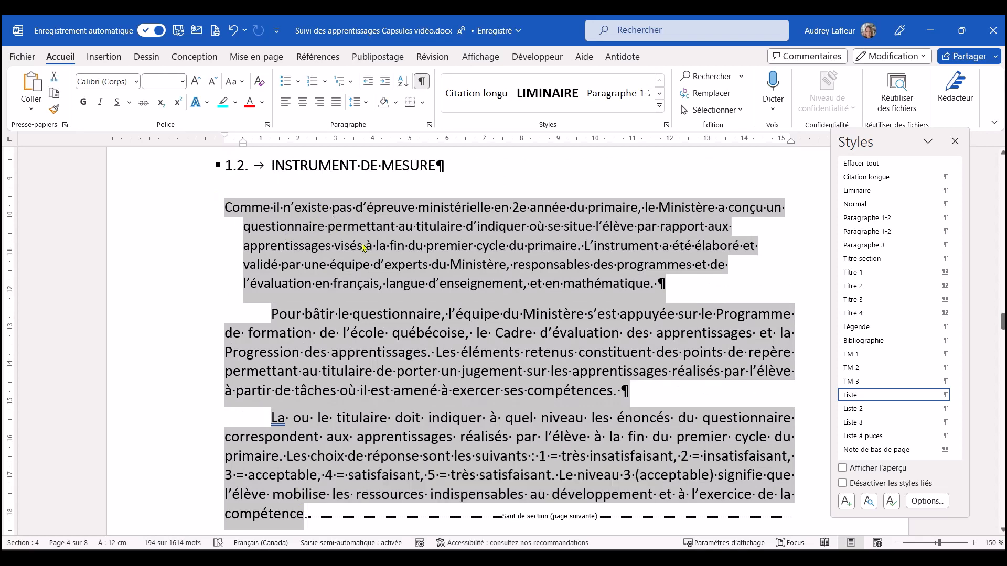
{"action": "left_click", "coordinate": [852, 398]}
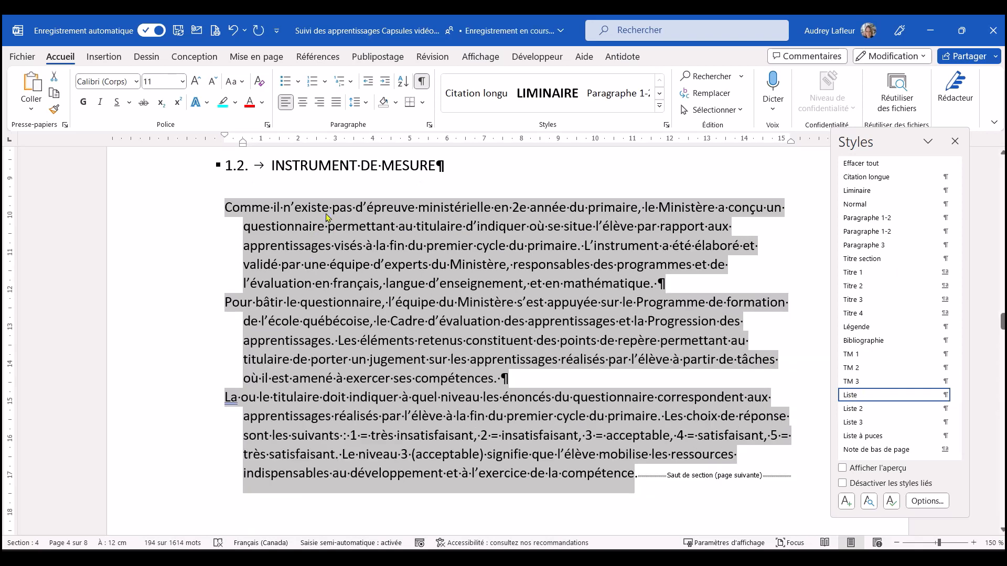
Step: Modify the Liste style to use the Calibri font at 12 pt
{"action": "right_click", "coordinate": [862, 399]}
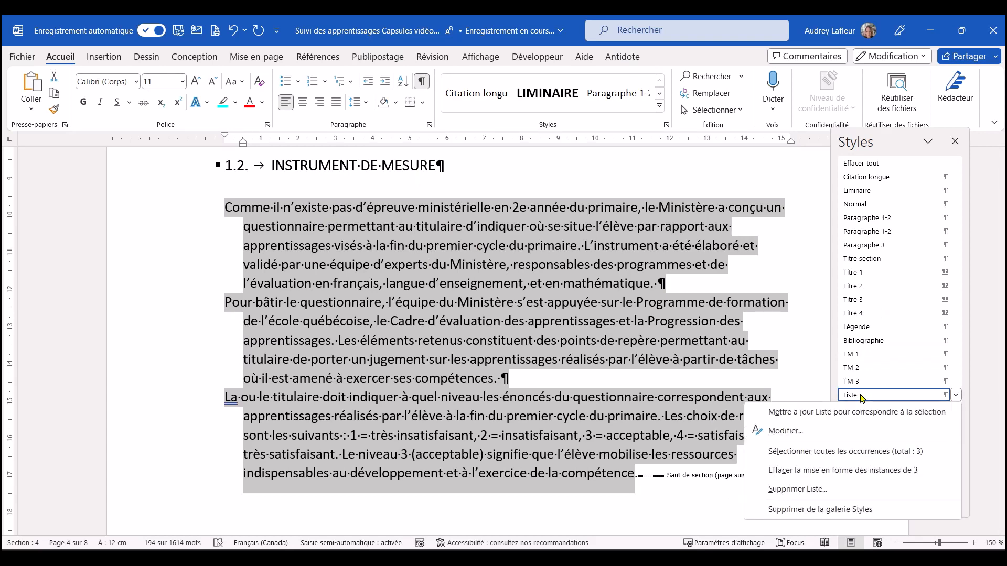
{"action": "left_click", "coordinate": [786, 431]}
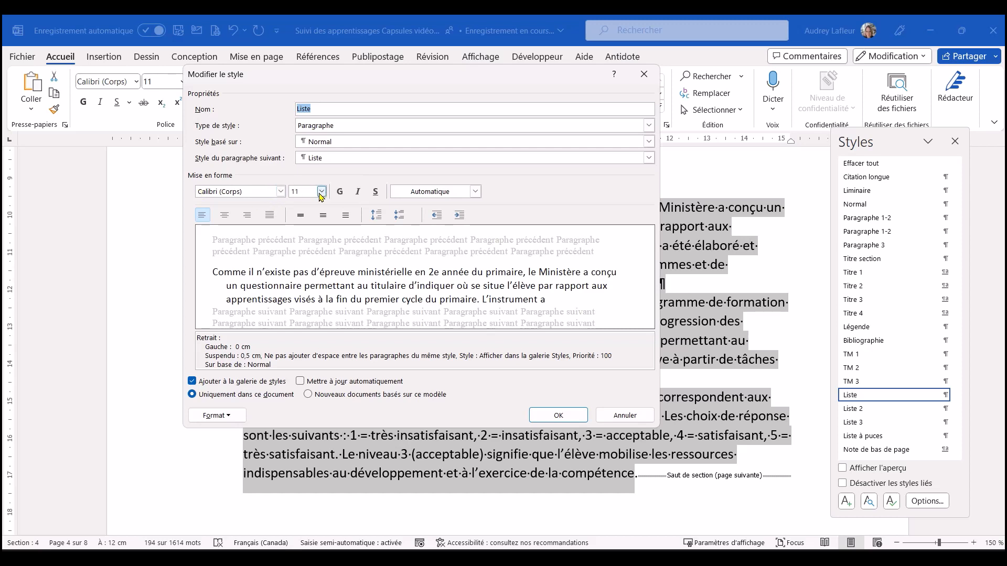
{"action": "left_click", "coordinate": [281, 192]}
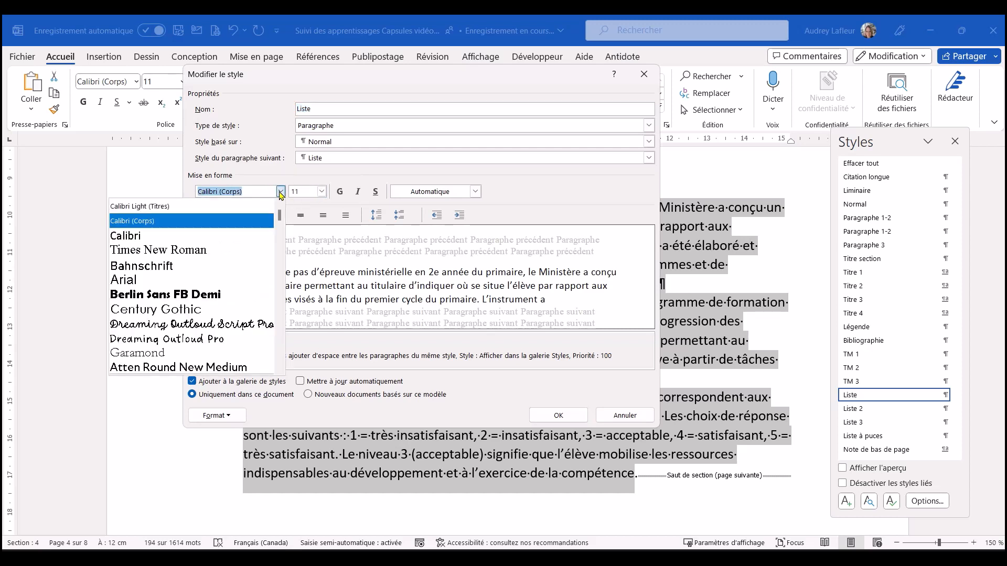
{"action": "left_click", "coordinate": [214, 238]}
{"action": "left_click", "coordinate": [322, 191]}
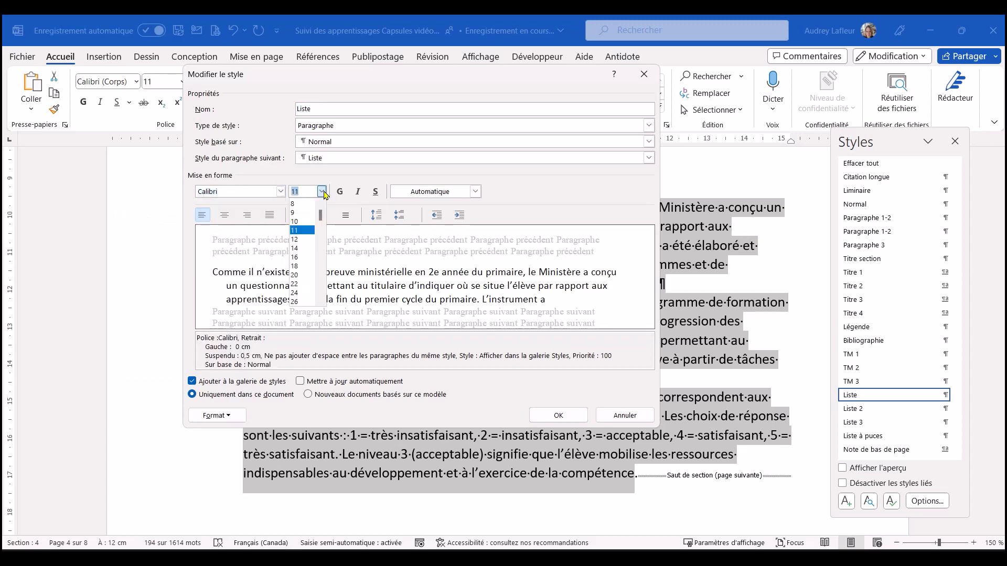
{"action": "left_click", "coordinate": [304, 240]}
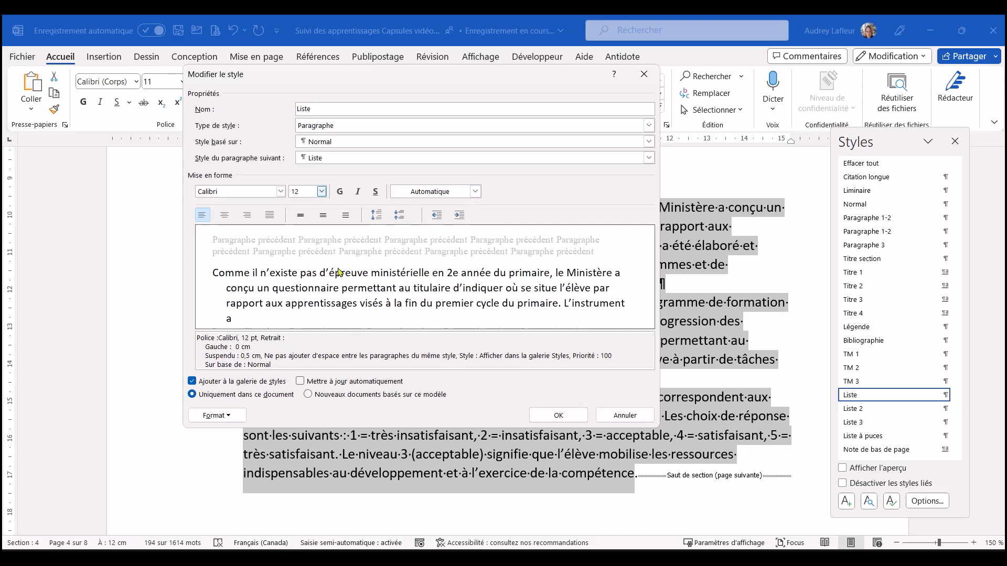
Step: Add the plain 1., 2., 3. numbering format to the Liste style
{"action": "left_click", "coordinate": [217, 417]}
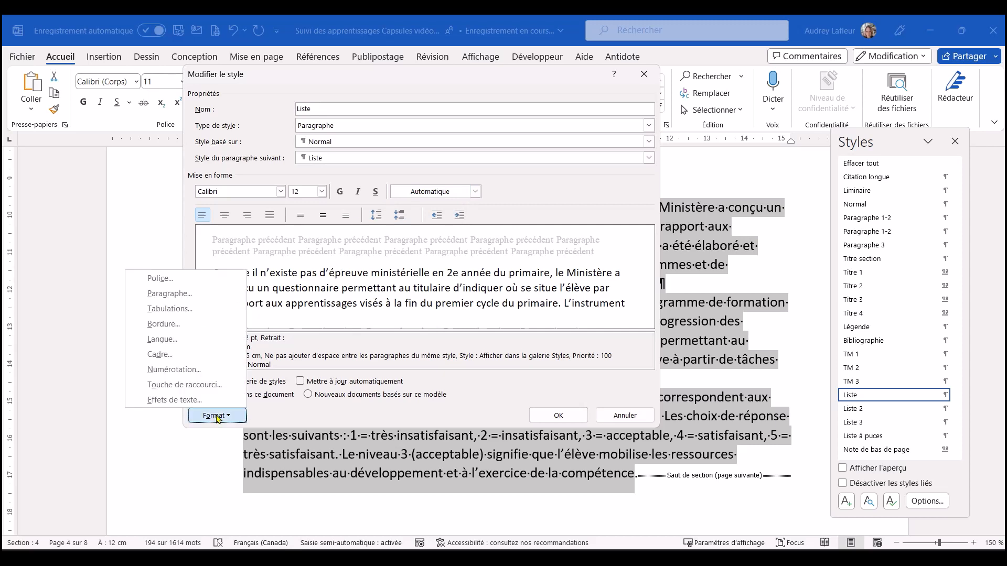
{"action": "left_click", "coordinate": [174, 370]}
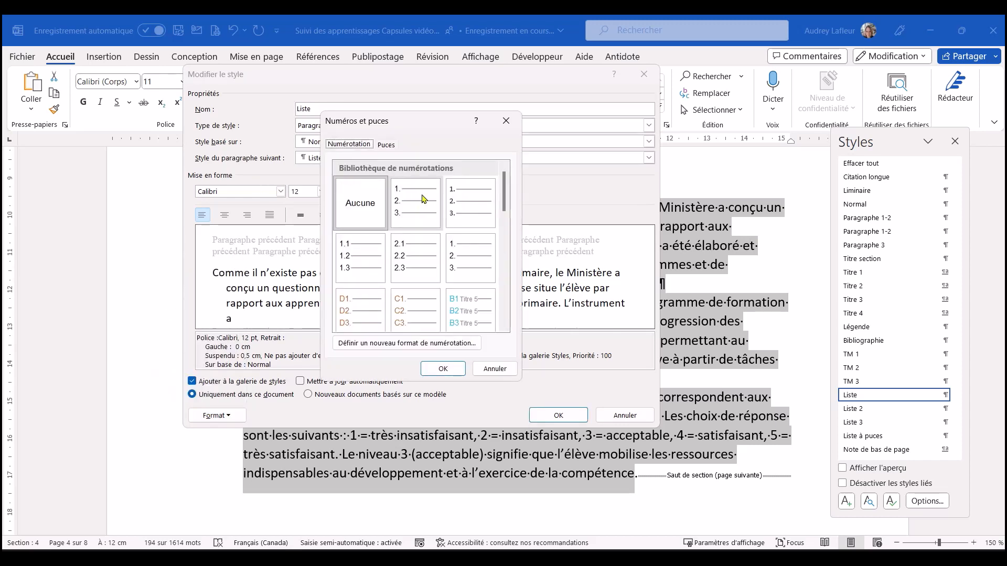
{"action": "left_click", "coordinate": [412, 207]}
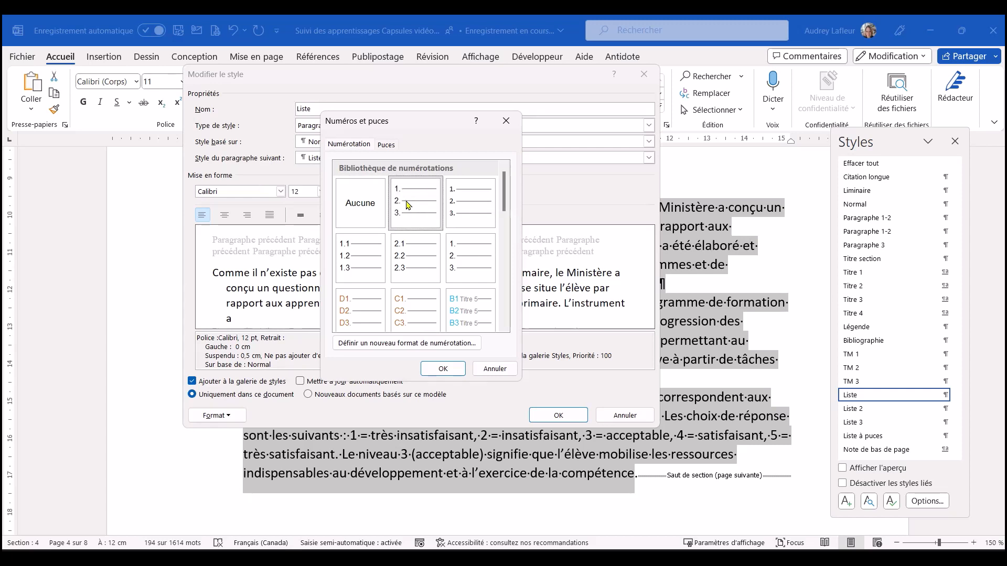
{"action": "left_click", "coordinate": [442, 370]}
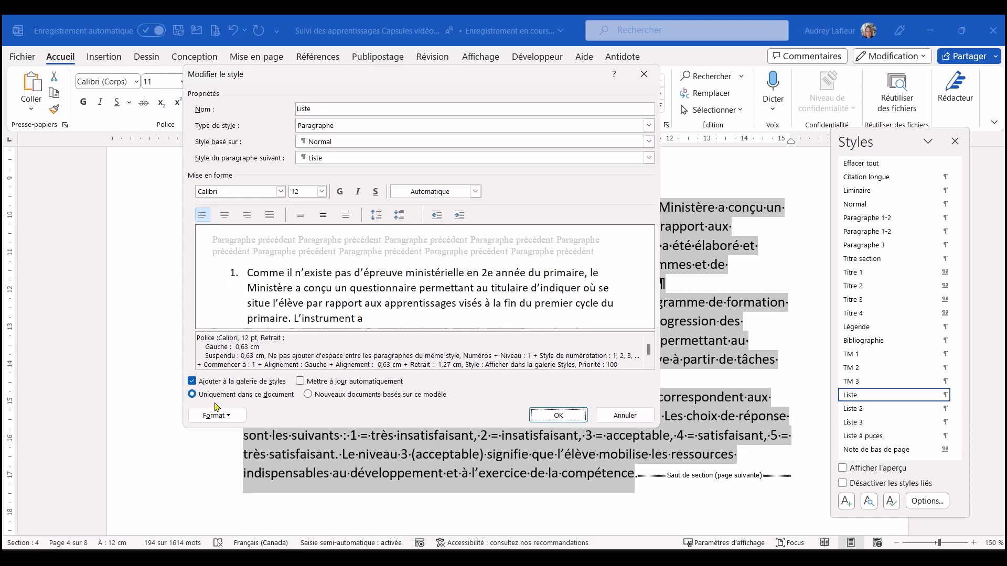
Step: Set the Liste style's left paragraph indent to 1,25 cm
{"action": "left_click", "coordinate": [227, 418]}
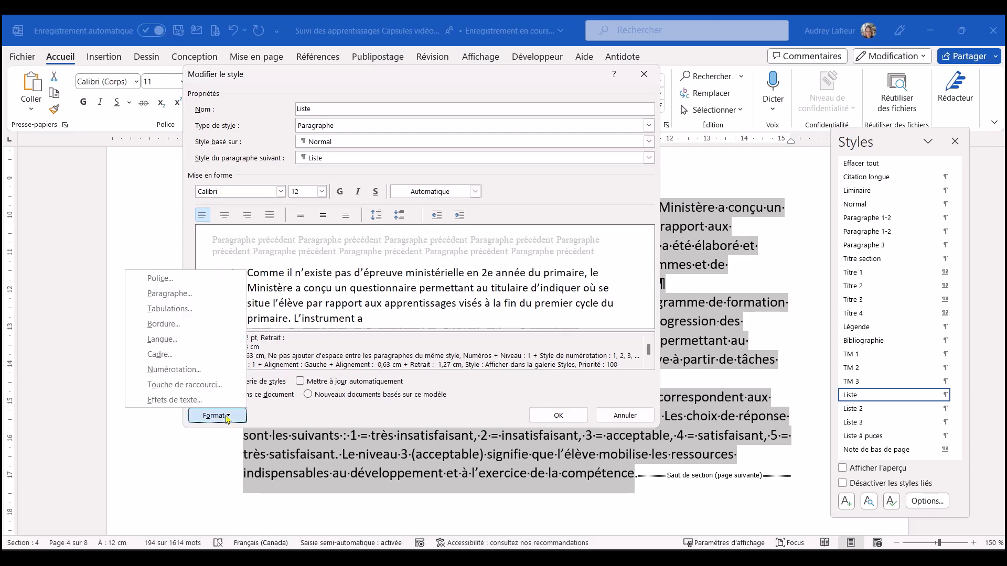
{"action": "left_click", "coordinate": [170, 294]}
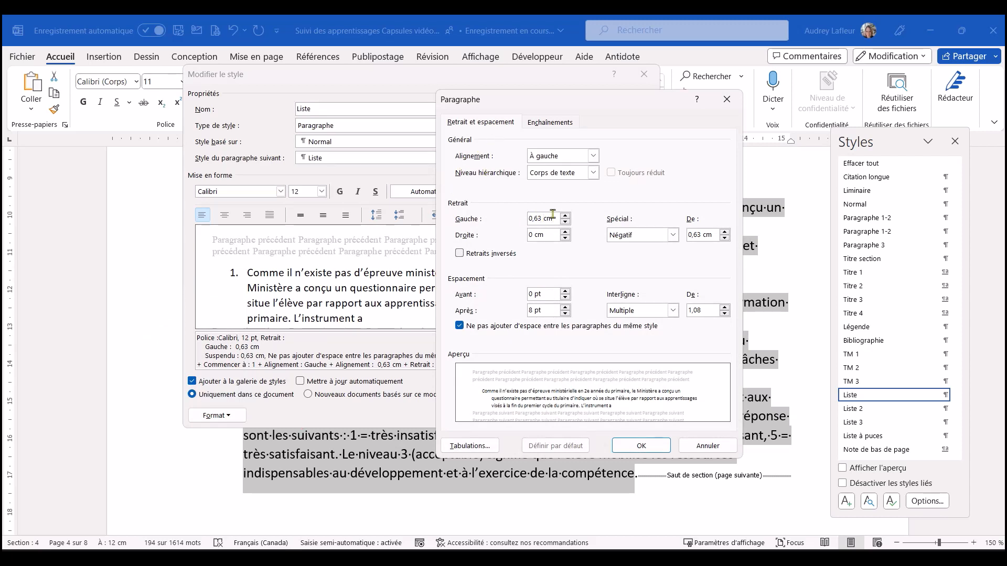
{"action": "key", "text": "BackSpace"}
{"action": "key", "text": "BackSpace"}
{"action": "type", "text": "1,25"}
Step: Give the Liste style 6 pt spacing after and single line spacing, allow space between same-style paragraphs, and save the style
{"action": "left_click", "coordinate": [534, 310]}
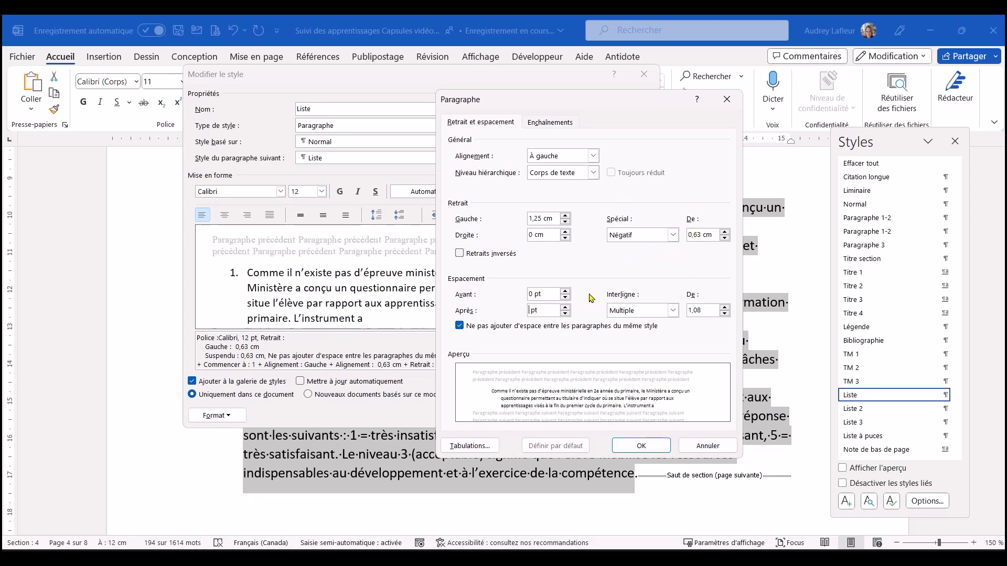
{"action": "type", "text": "6"}
{"action": "left_click", "coordinate": [672, 310]}
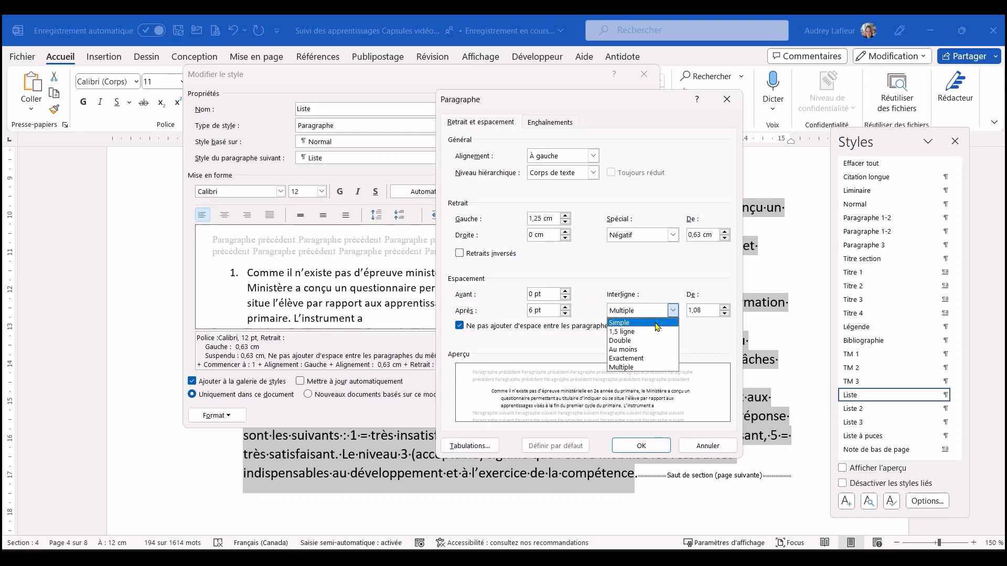
{"action": "left_click", "coordinate": [657, 323]}
{"action": "left_click", "coordinate": [459, 326]}
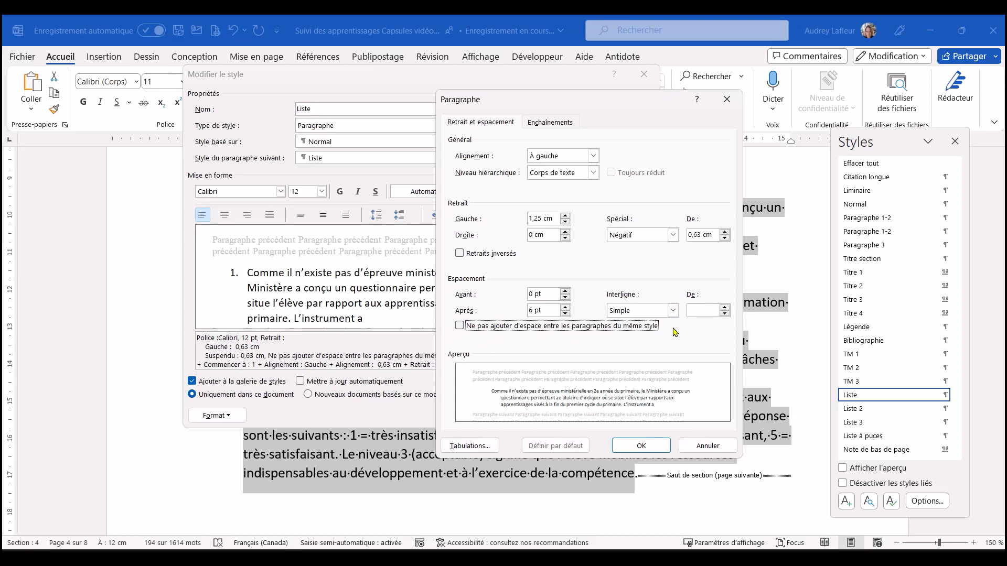
{"action": "left_click", "coordinate": [642, 446]}
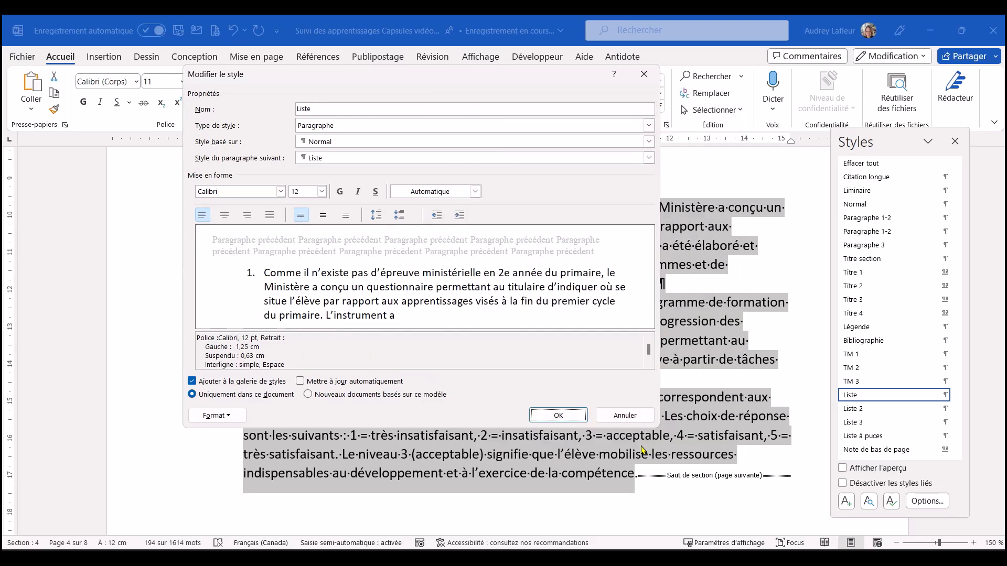
{"action": "left_click", "coordinate": [558, 415]}
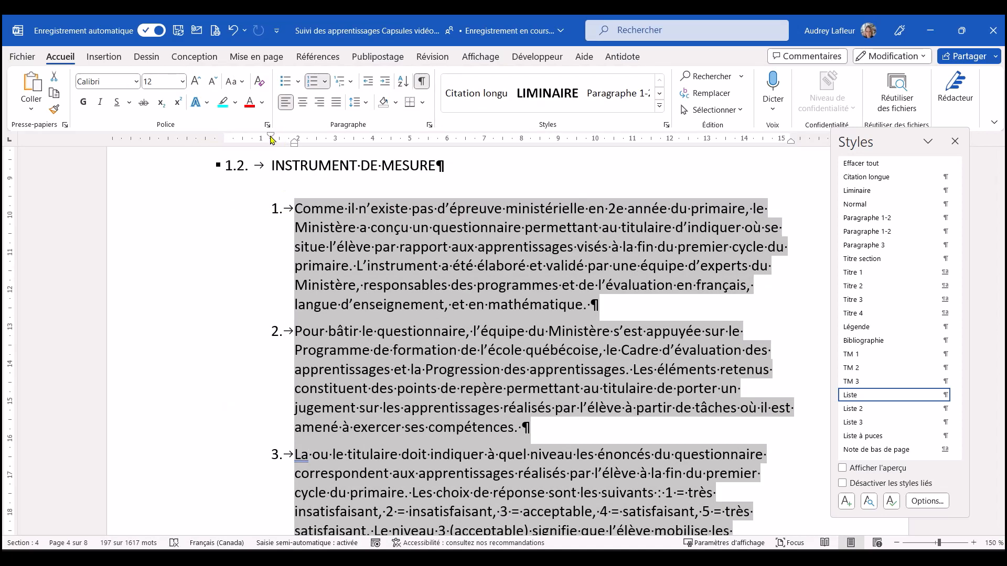
Step: Compare the ruler indents of the first numbered list item with those of the "Instrument de mesure" heading
{"action": "left_click_drag", "start_coordinate": [271, 139], "coordinate": [271, 139]}
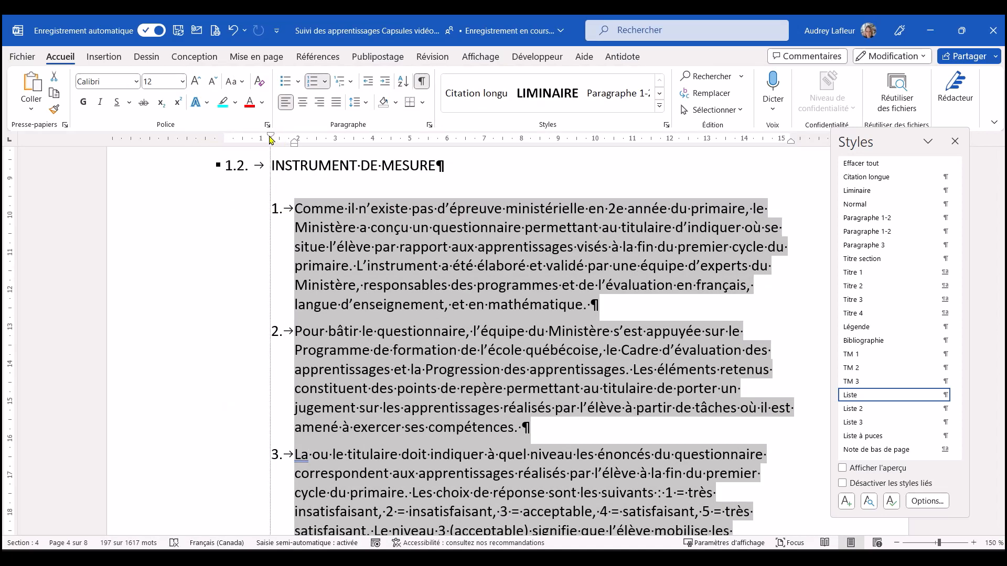
{"action": "left_click_drag", "start_coordinate": [272, 165], "coordinate": [340, 166]}
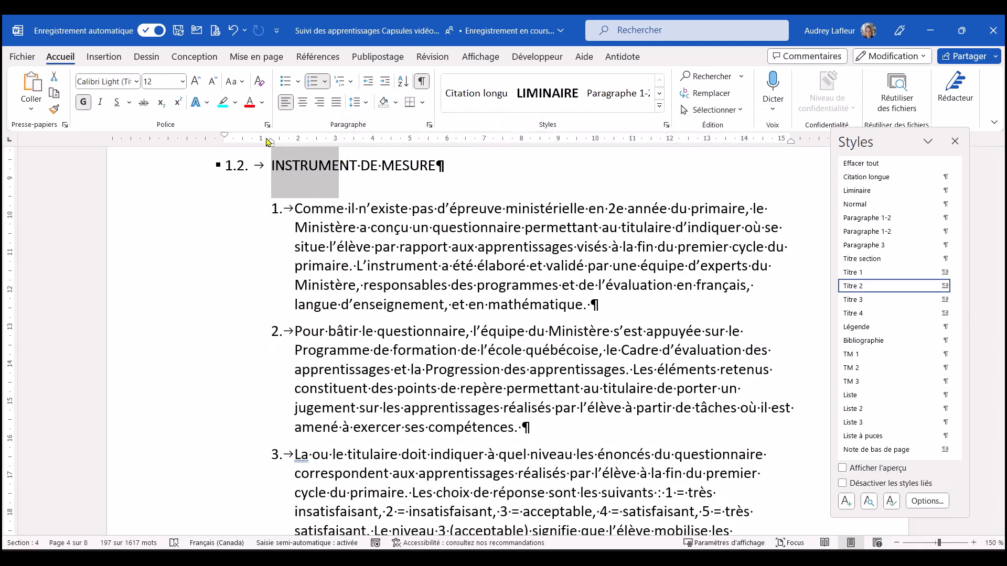
{"action": "left_click", "coordinate": [324, 208]}
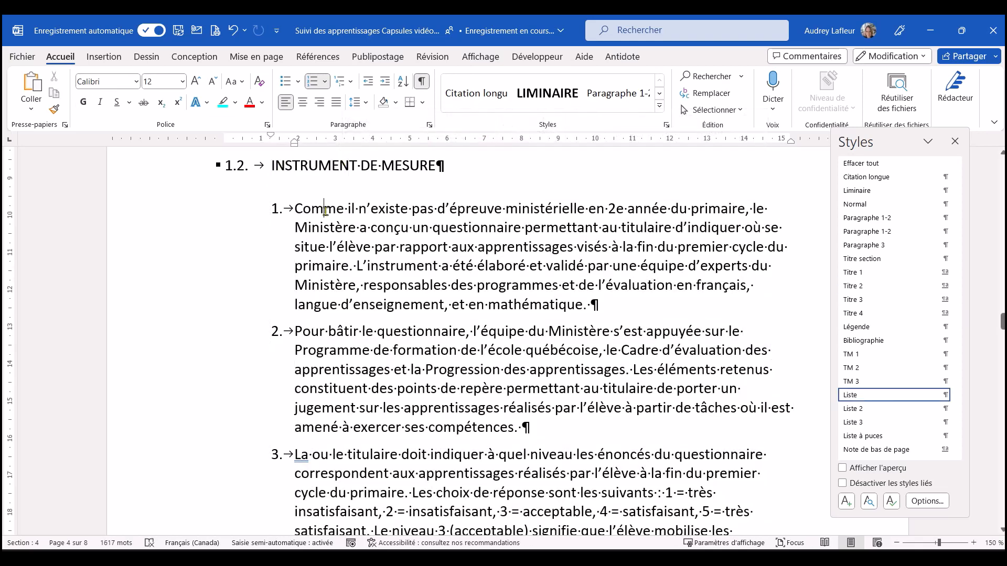
{"action": "left_click", "coordinate": [300, 167]}
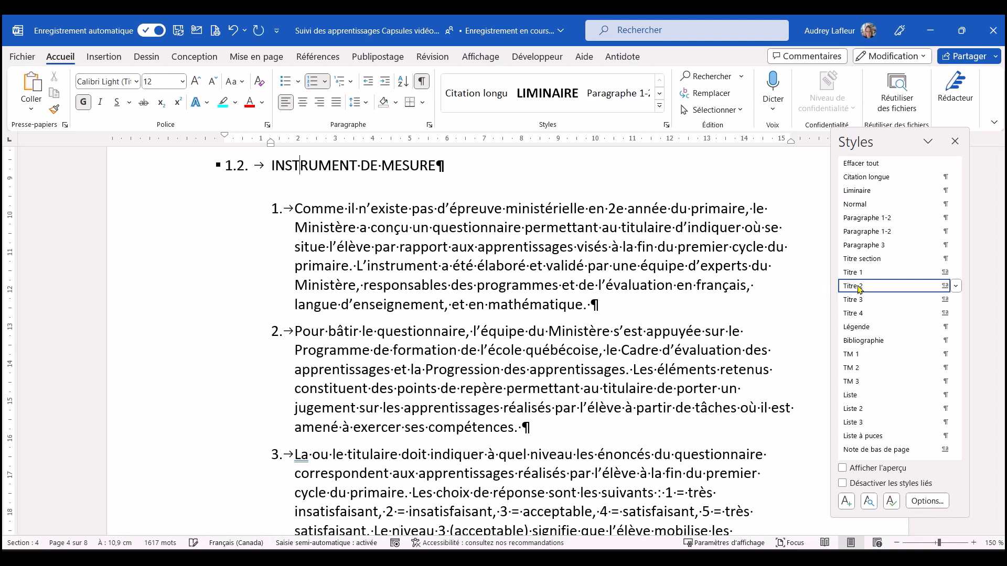
{"action": "left_click", "coordinate": [311, 209]}
{"action": "left_click_drag", "start_coordinate": [271, 136], "coordinate": [272, 137]}
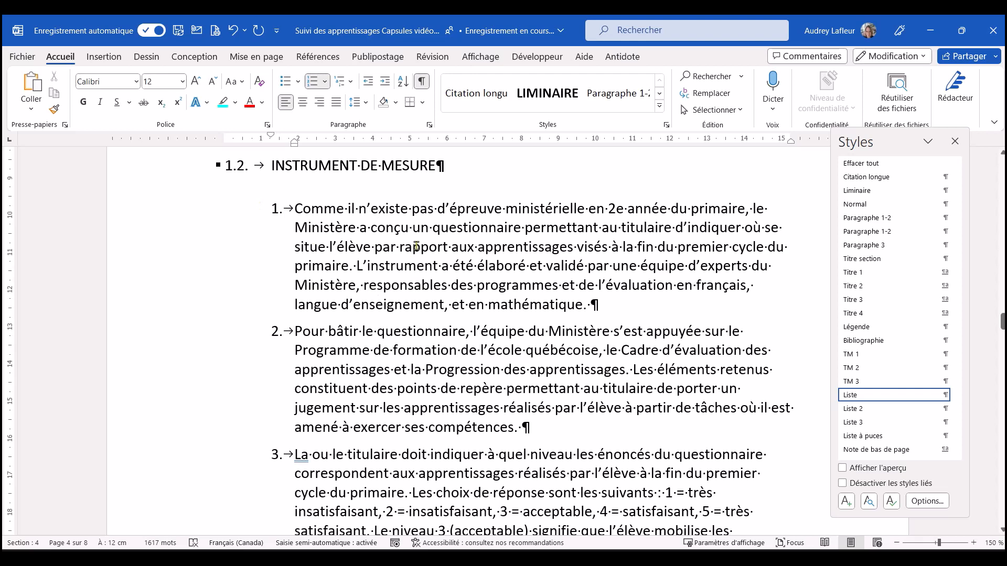
Step: Modify the Liste 2 style to Calibri 12 pt and include it in the styles gallery
{"action": "scroll", "coordinate": [367, 247], "scroll_direction": "down", "scroll_amount": 1}
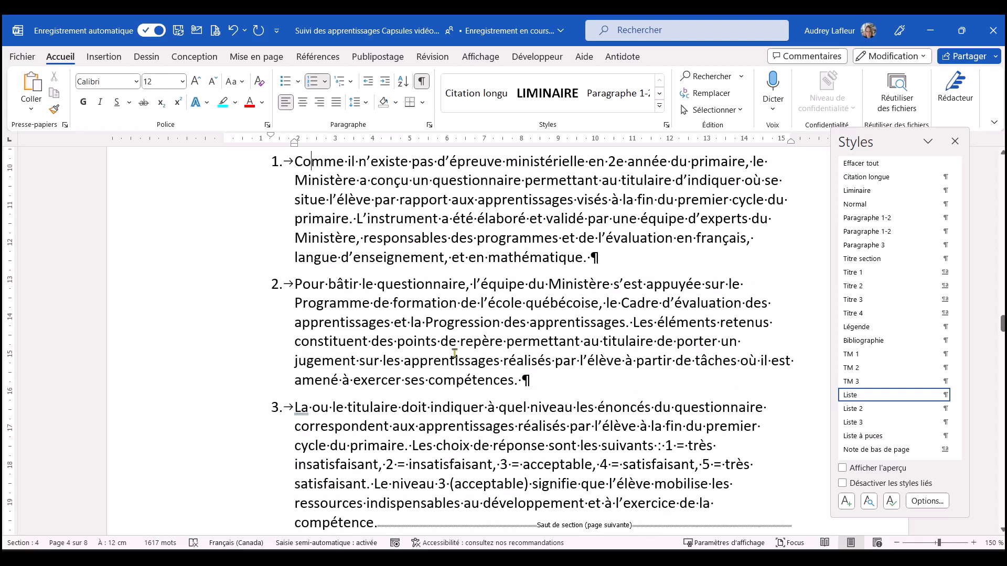
{"action": "scroll", "coordinate": [426, 277], "scroll_direction": "down", "scroll_amount": 2}
{"action": "scroll", "coordinate": [426, 277], "scroll_direction": "down", "scroll_amount": 20}
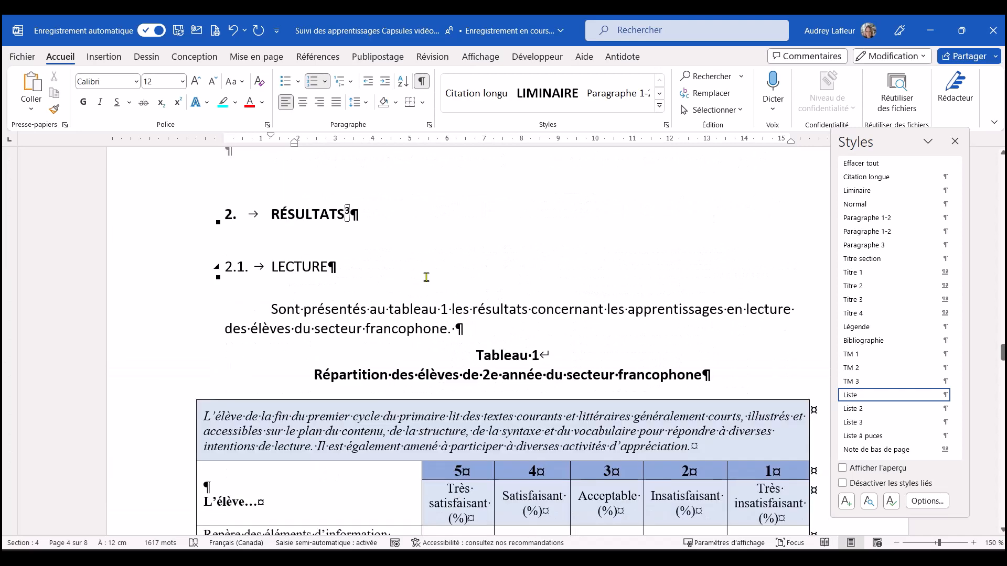
{"action": "scroll", "coordinate": [377, 317], "scroll_direction": "down", "scroll_amount": 20}
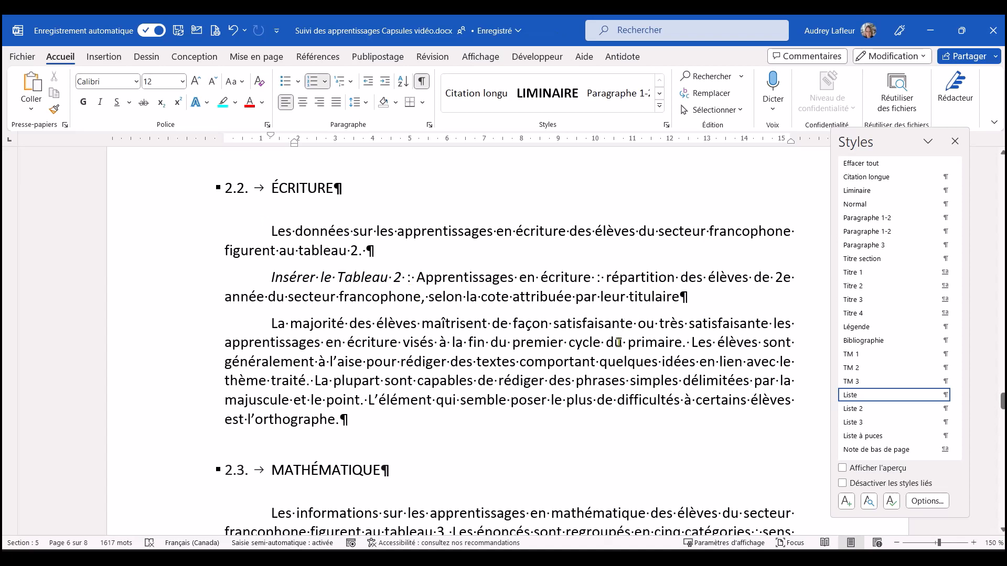
{"action": "right_click", "coordinate": [852, 414]}
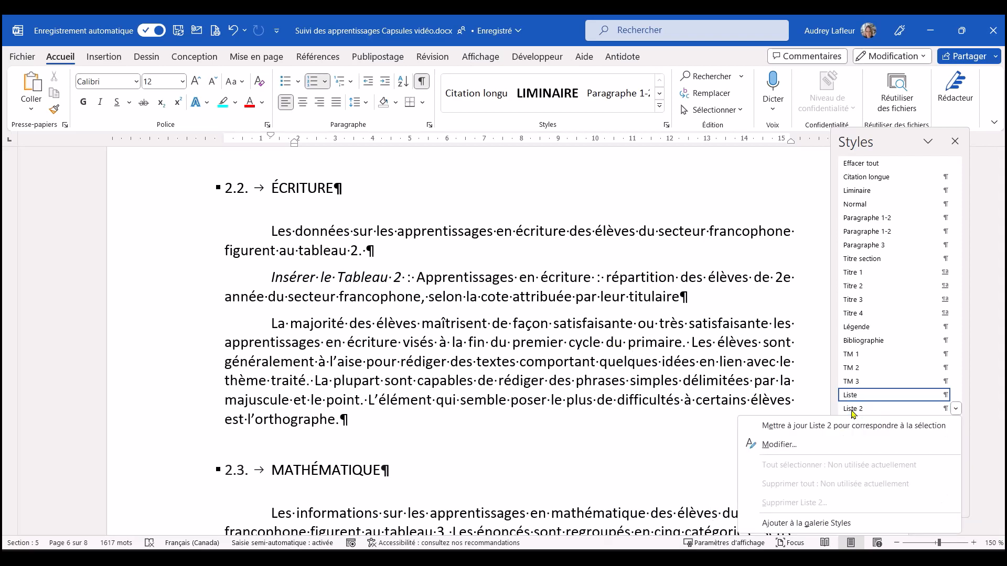
{"action": "left_click", "coordinate": [777, 444]}
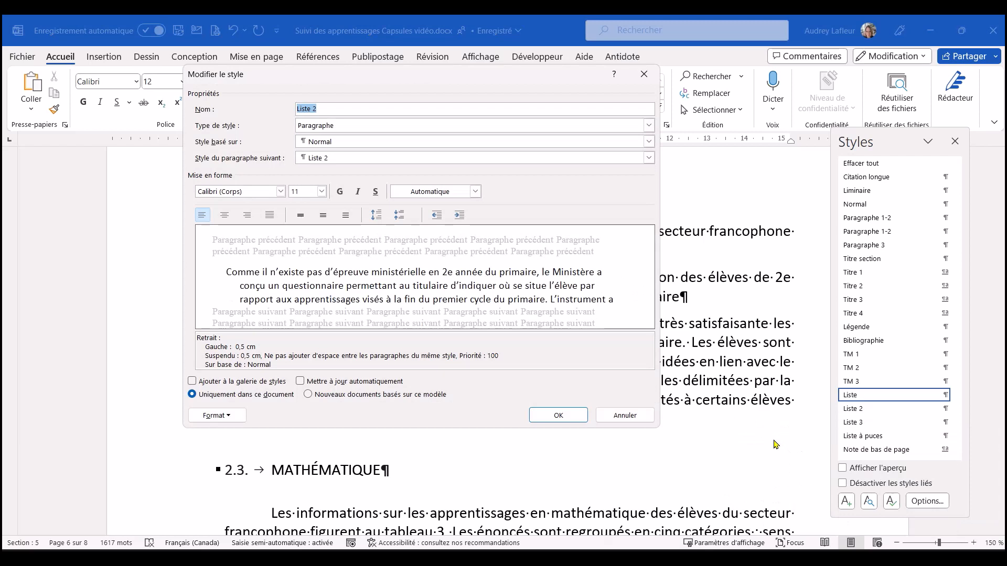
{"action": "left_click", "coordinate": [280, 192]}
{"action": "left_click", "coordinate": [245, 235]}
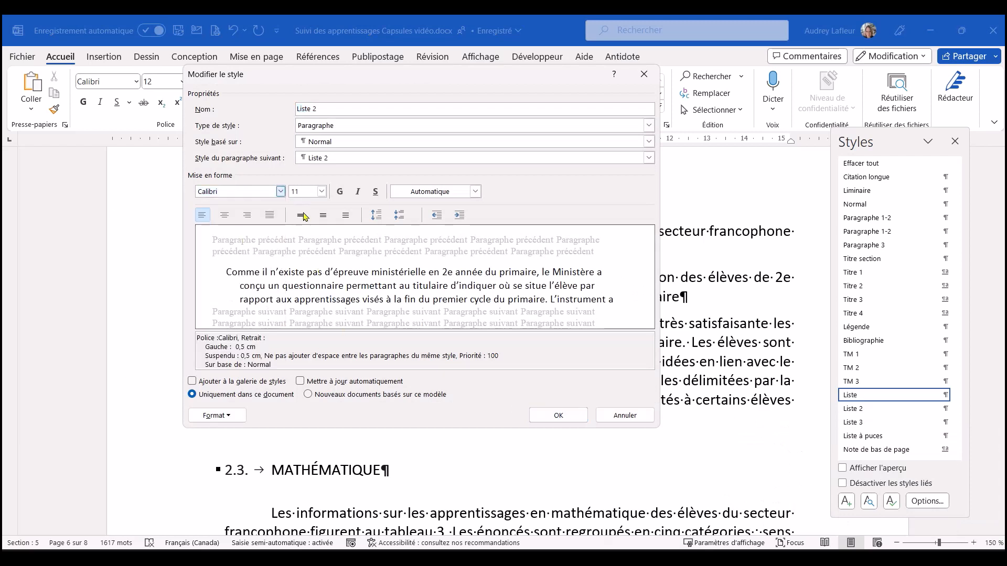
{"action": "left_click", "coordinate": [322, 191]}
{"action": "left_click", "coordinate": [307, 242]}
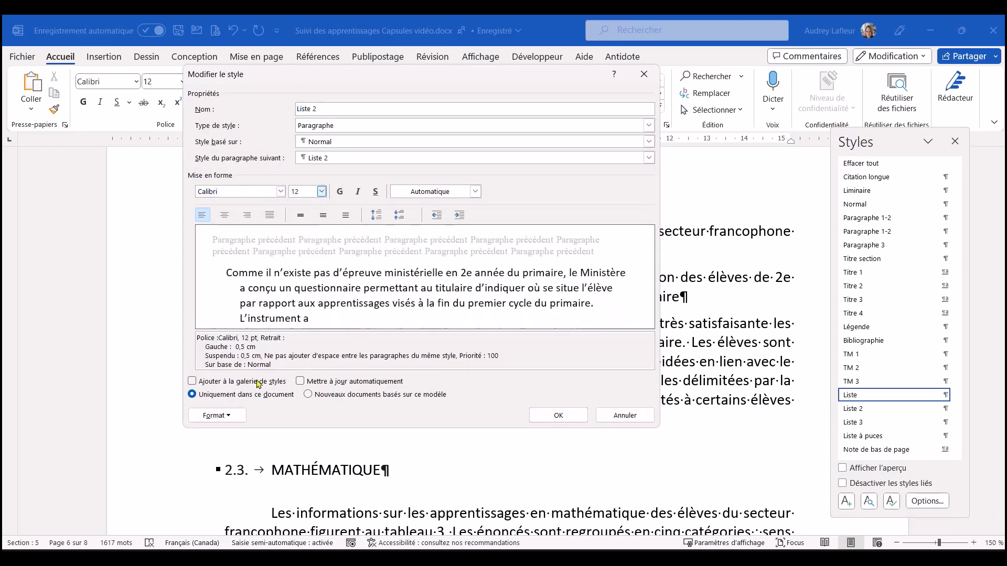
{"action": "left_click", "coordinate": [216, 382]}
Step: Add the A., B., C. numbering format to the Liste 2 style
{"action": "left_click", "coordinate": [226, 416]}
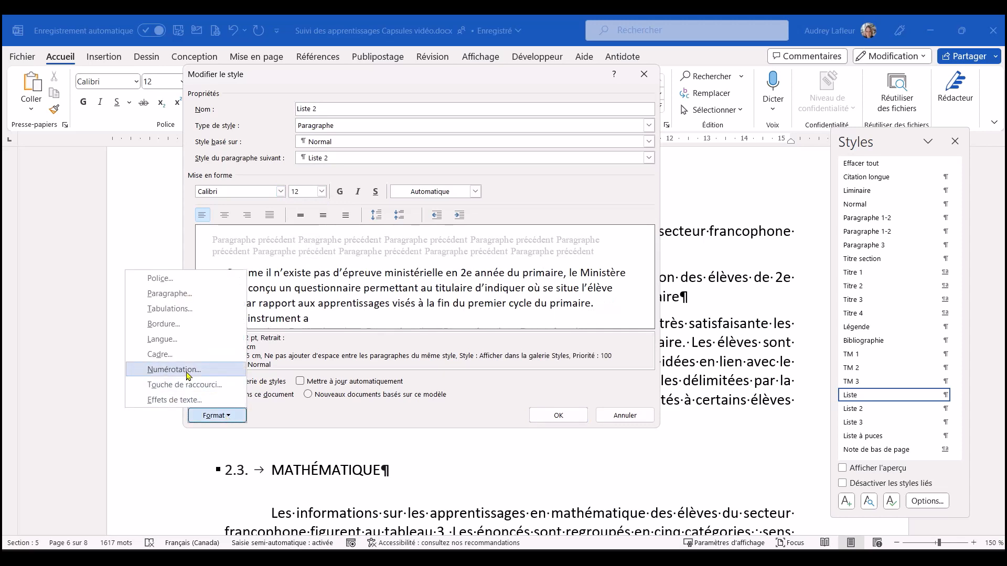
{"action": "left_click", "coordinate": [175, 370]}
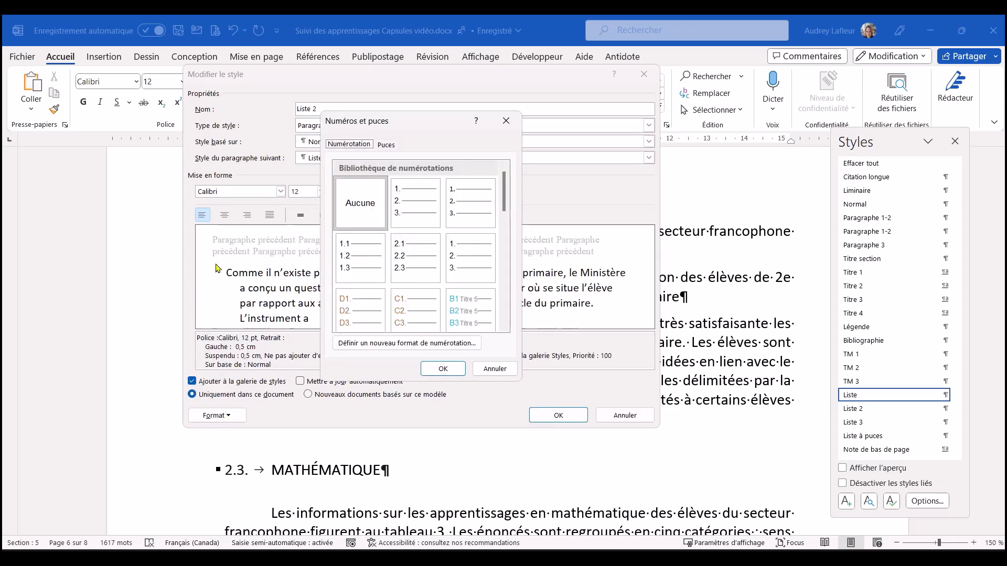
{"action": "left_click_drag", "start_coordinate": [507, 203], "coordinate": [514, 295]}
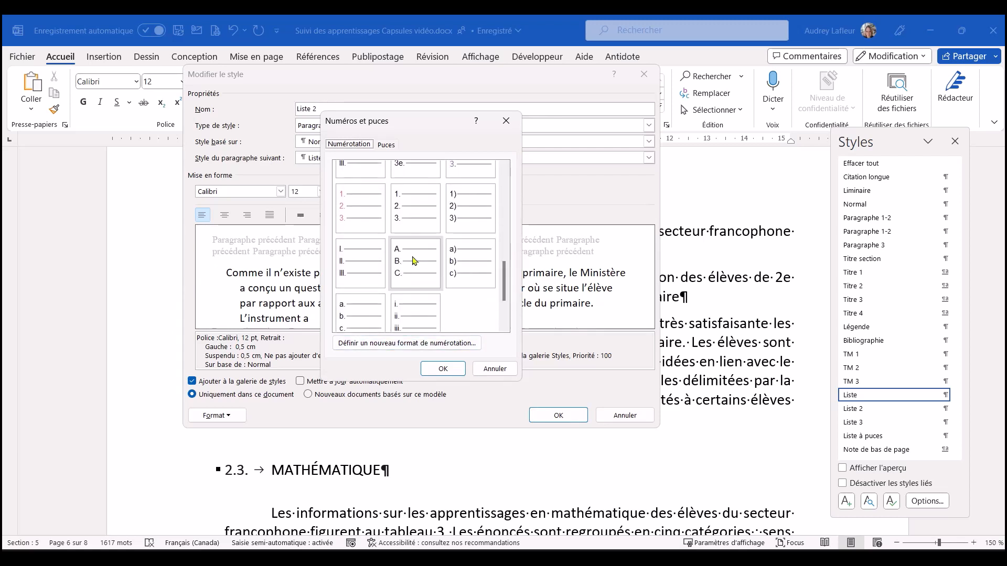
{"action": "left_click", "coordinate": [414, 261]}
{"action": "left_click", "coordinate": [443, 368]}
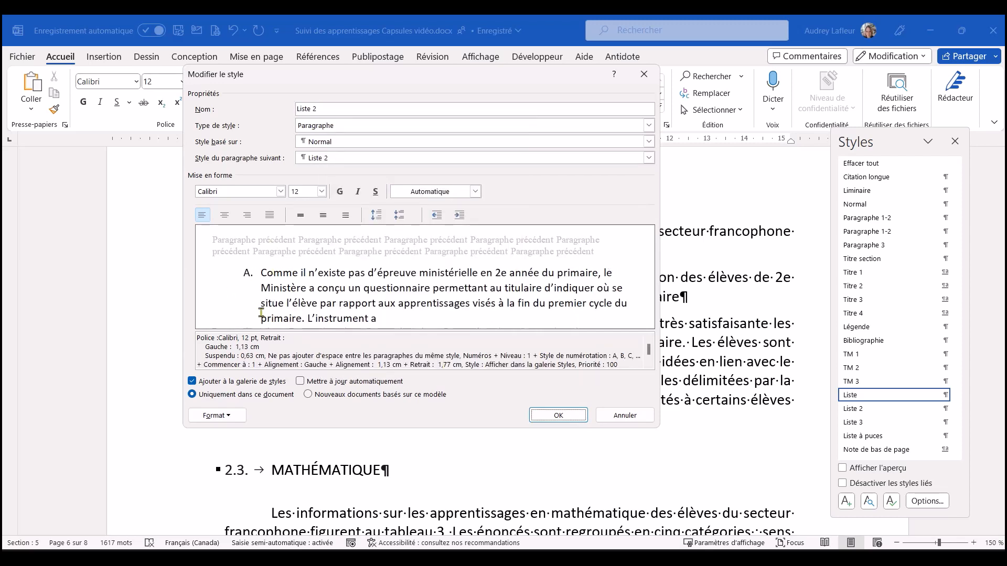
Step: Give the Liste 2 style a 1.25 cm left indent, 6 pt after, single line spacing, allow space between same-style paragraphs, and save the style
{"action": "left_click", "coordinate": [227, 418]}
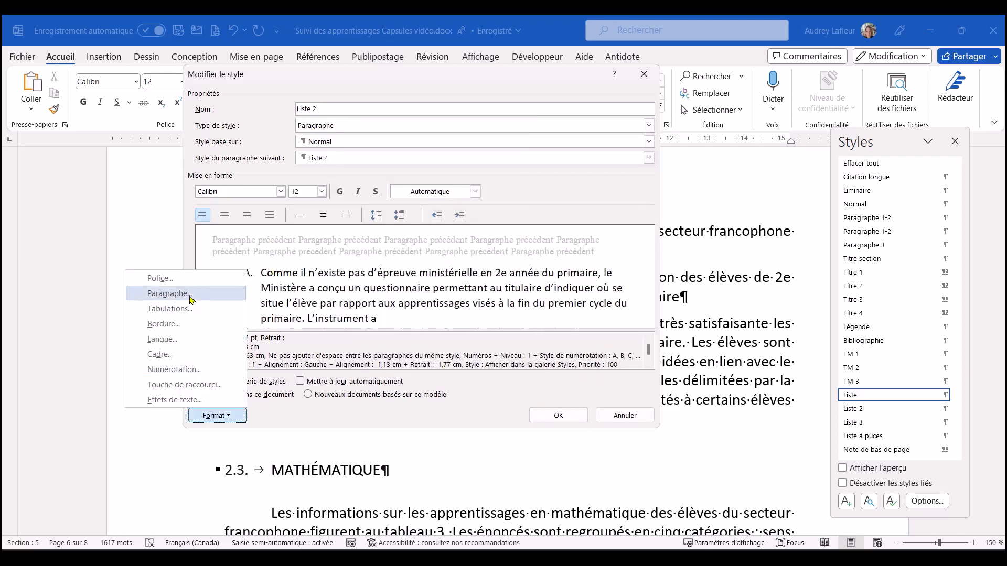
{"action": "left_click", "coordinate": [190, 297]}
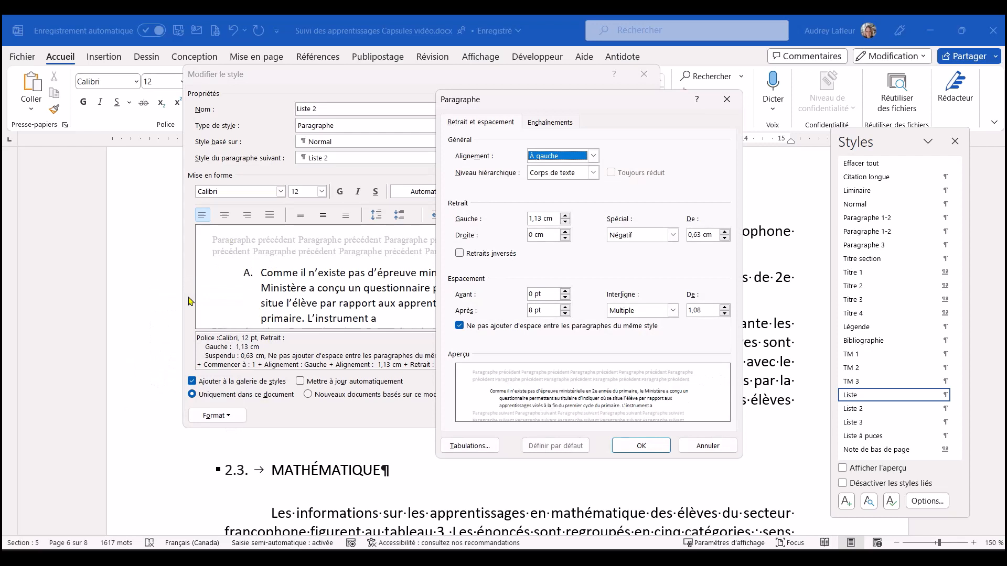
{"action": "left_click", "coordinate": [542, 219]}
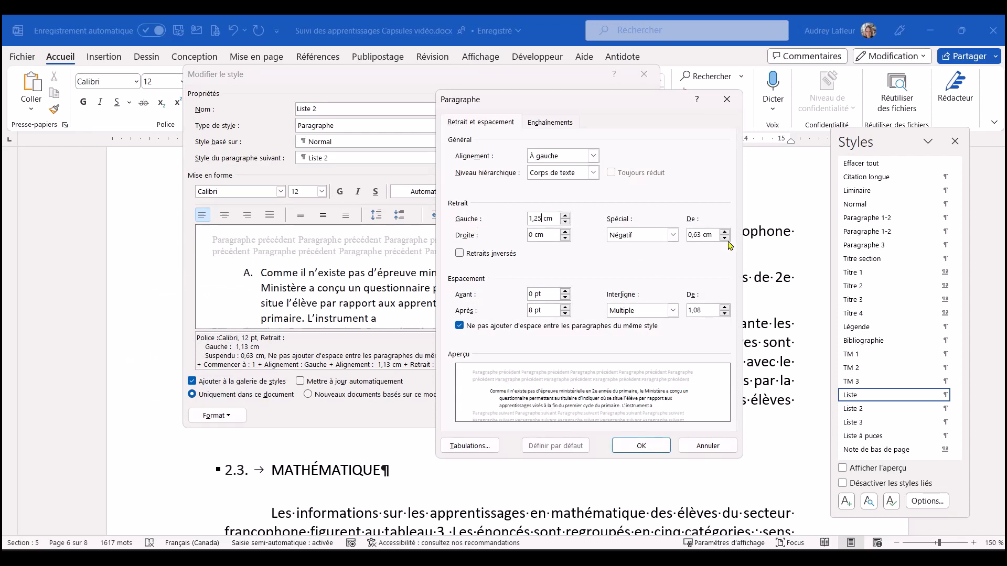
{"action": "left_click", "coordinate": [533, 310]}
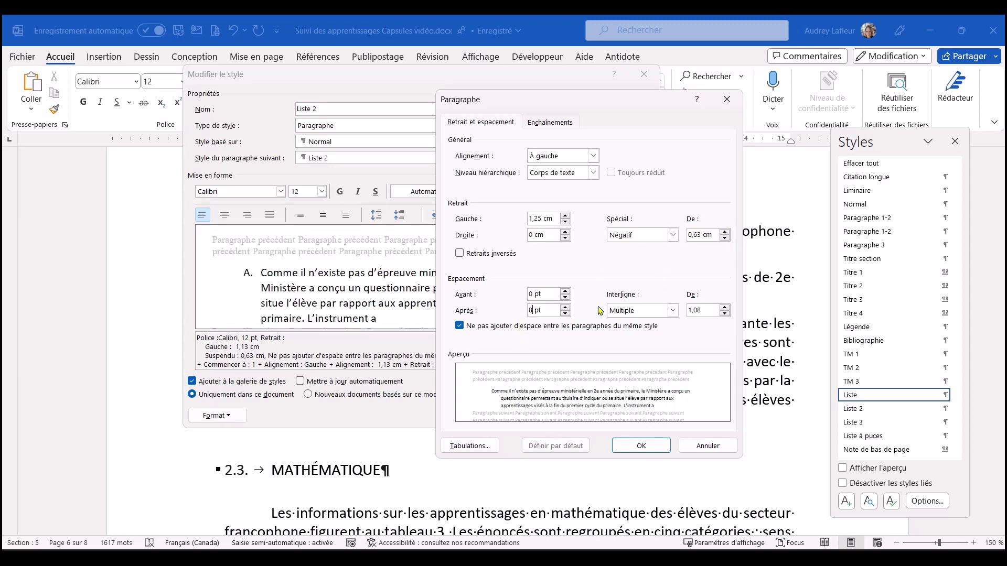
{"action": "left_click", "coordinate": [672, 311]}
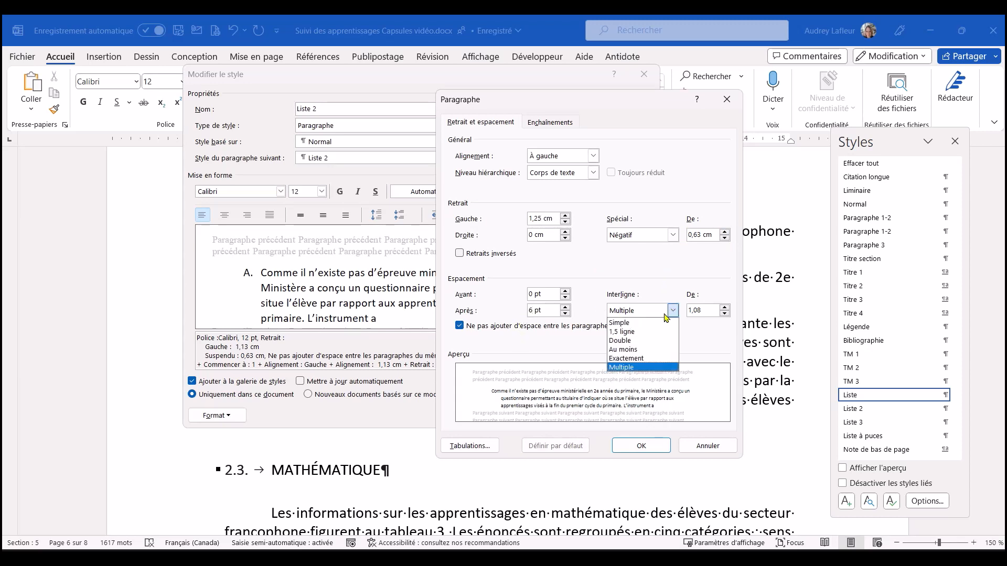
{"action": "left_click", "coordinate": [632, 318]}
{"action": "left_click", "coordinate": [461, 327]}
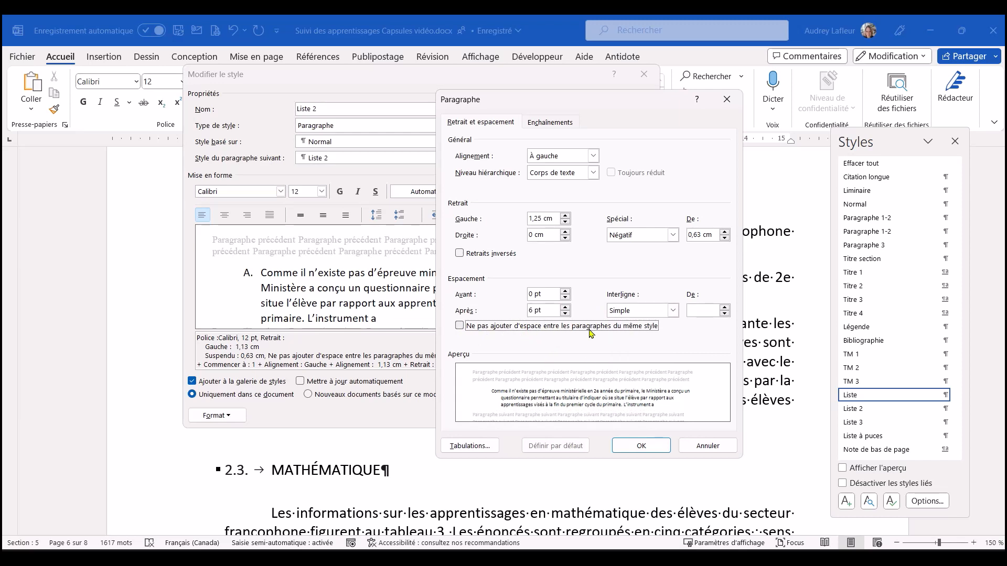
{"action": "left_click", "coordinate": [640, 445]}
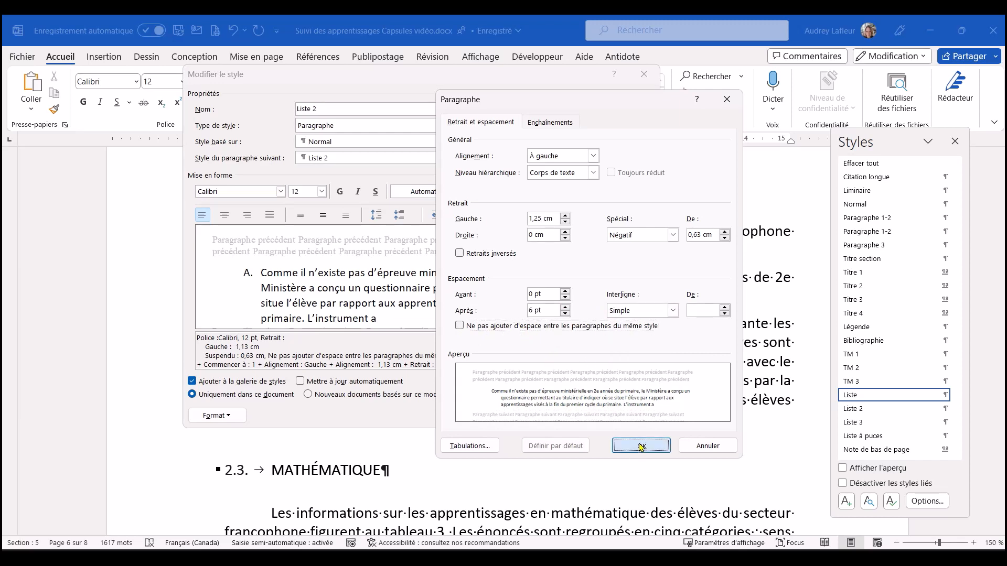
{"action": "left_click", "coordinate": [559, 415]}
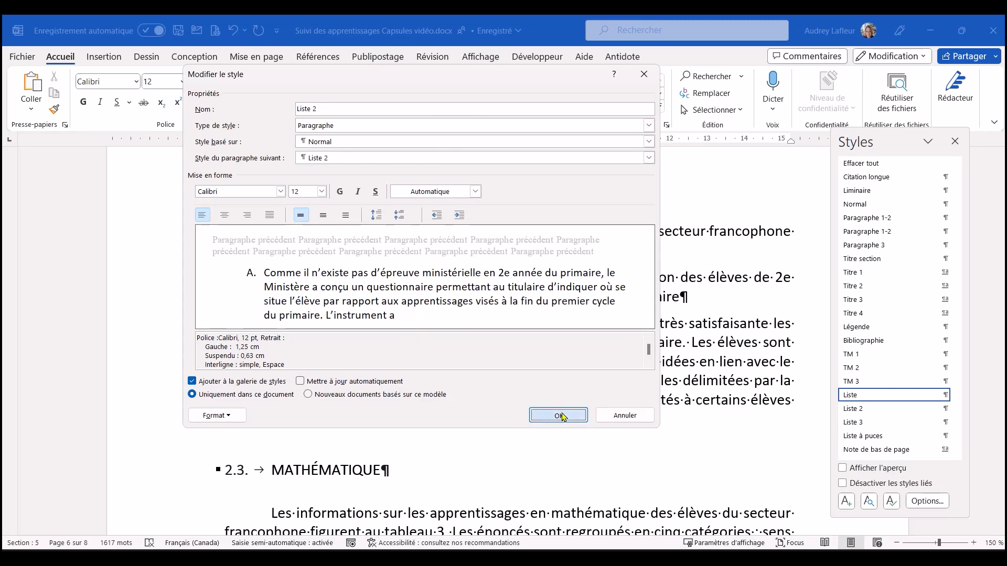
Step: Apply the Liste 2 style to the three paragraphs under ÉCRITURE and compare their alignment with the earlier numbered list
{"action": "left_click", "coordinate": [325, 400], "text": "shift"}
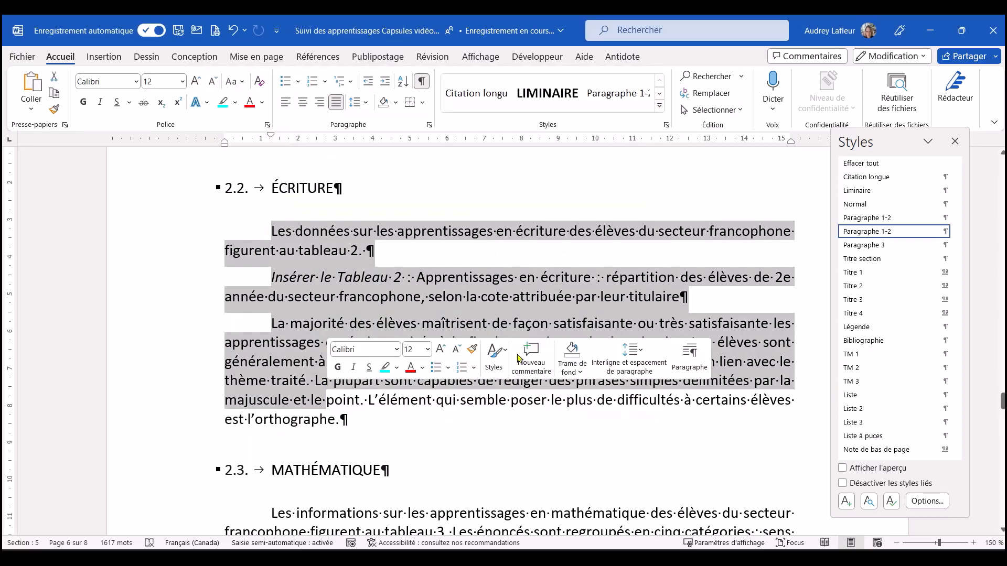
{"action": "left_click", "coordinate": [856, 411]}
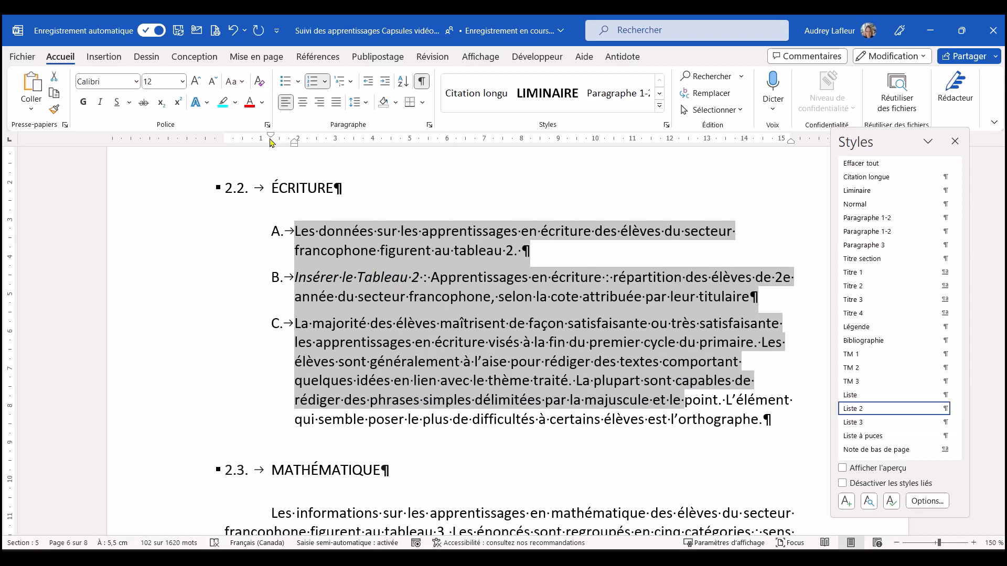
{"action": "left_click_drag", "start_coordinate": [271, 137], "coordinate": [271, 138]}
{"action": "scroll", "coordinate": [486, 296], "scroll_direction": "up", "scroll_amount": 15}
{"action": "scroll", "coordinate": [486, 296], "scroll_direction": "up", "scroll_amount": 20}
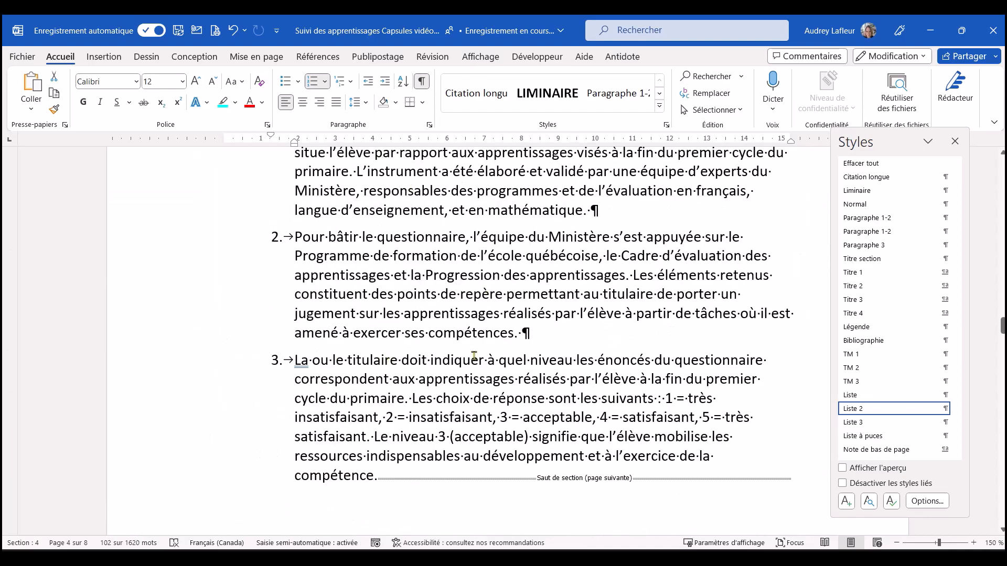
{"action": "scroll", "coordinate": [448, 347], "scroll_direction": "down", "scroll_amount": 20}
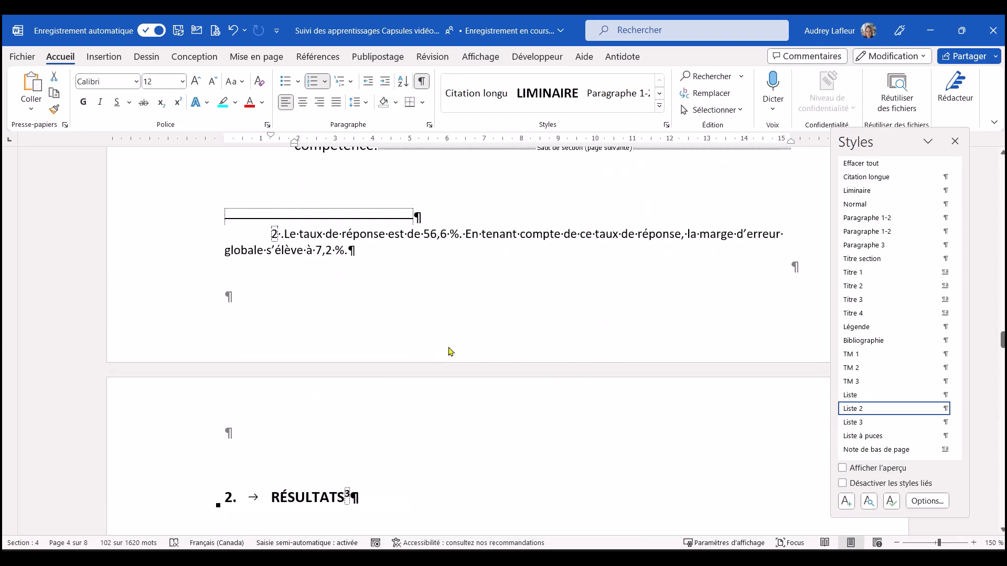
{"action": "scroll", "coordinate": [448, 347], "scroll_direction": "down", "scroll_amount": 20}
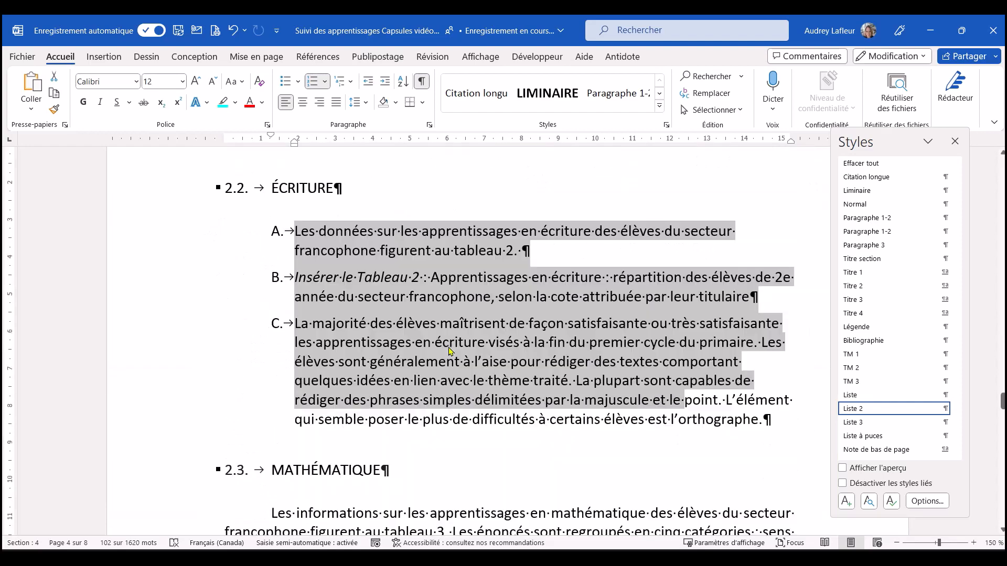
Step: Select text in both CONCLUSION paragraphs, set the Liste 3 style to Calibri 12 pt and include it in the styles gallery
{"action": "scroll", "coordinate": [449, 347], "scroll_direction": "down", "scroll_amount": 15}
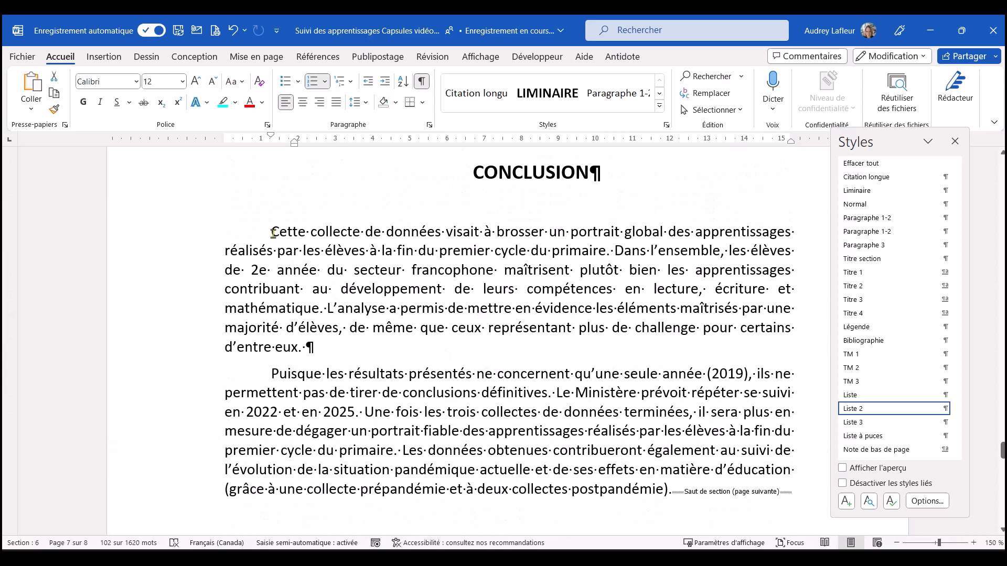
{"action": "left_click_drag", "start_coordinate": [270, 232], "coordinate": [329, 393]}
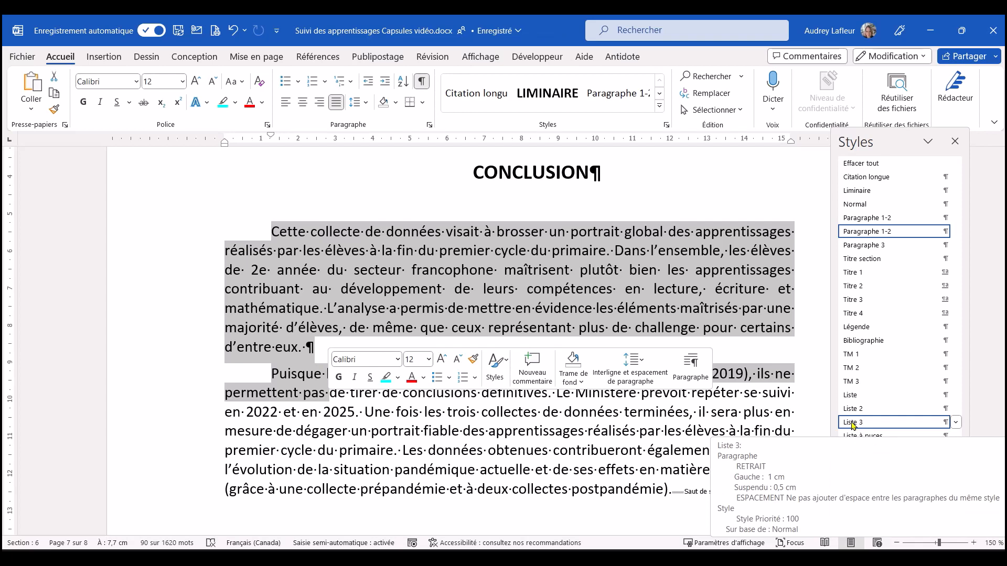
{"action": "right_click", "coordinate": [852, 424]}
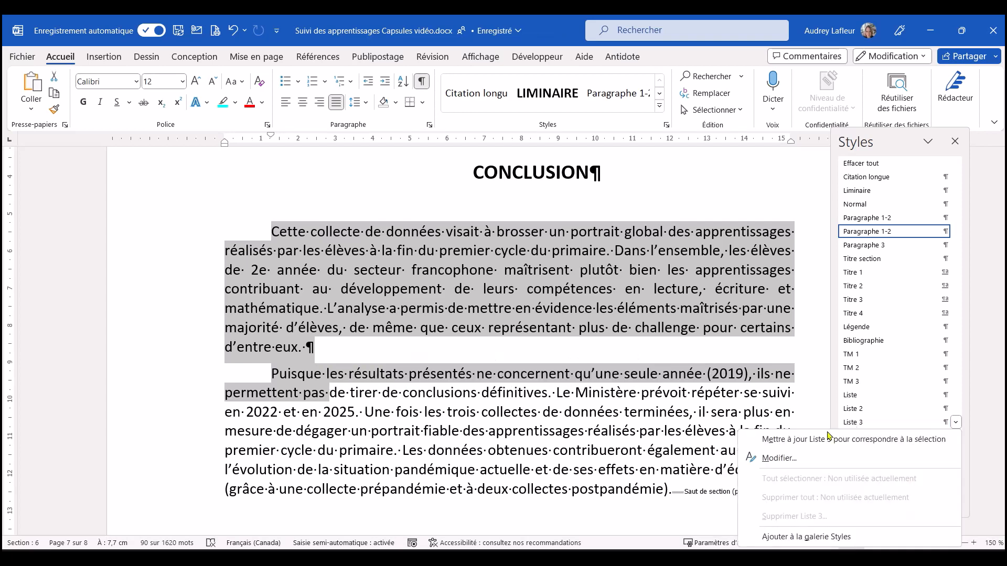
{"action": "left_click", "coordinate": [773, 459]}
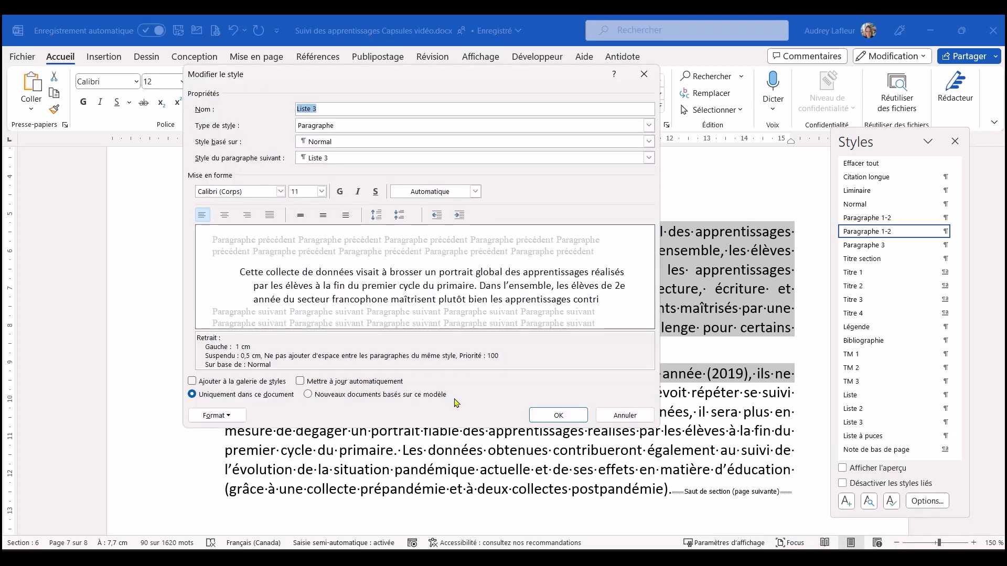
{"action": "left_click", "coordinate": [281, 192]}
{"action": "left_click", "coordinate": [125, 235]}
{"action": "left_click", "coordinate": [321, 191]}
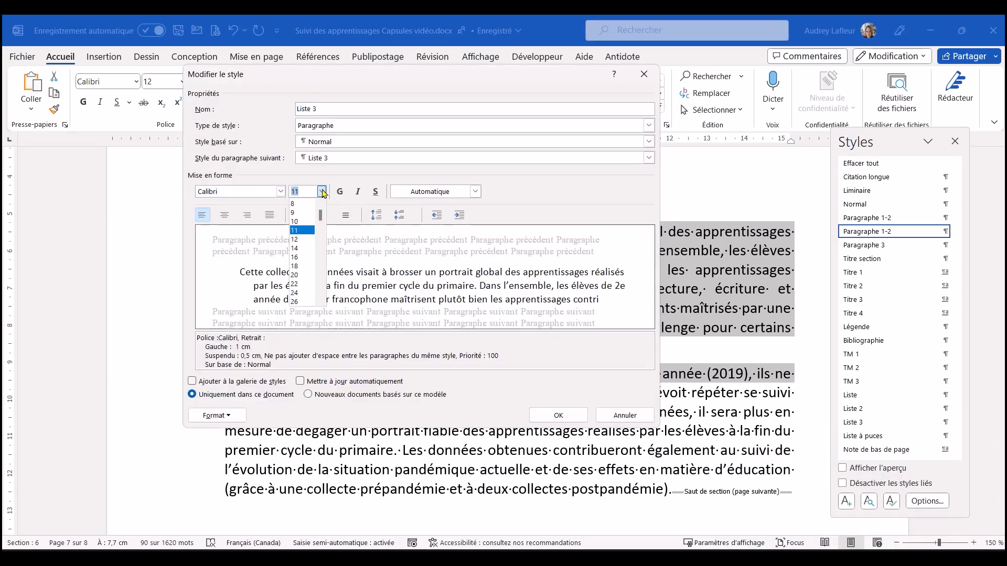
{"action": "left_click", "coordinate": [303, 241]}
{"action": "left_click", "coordinate": [192, 382]}
Step: Add the 1., 2., 3. numbering format to the Liste 3 style
{"action": "left_click", "coordinate": [216, 415]}
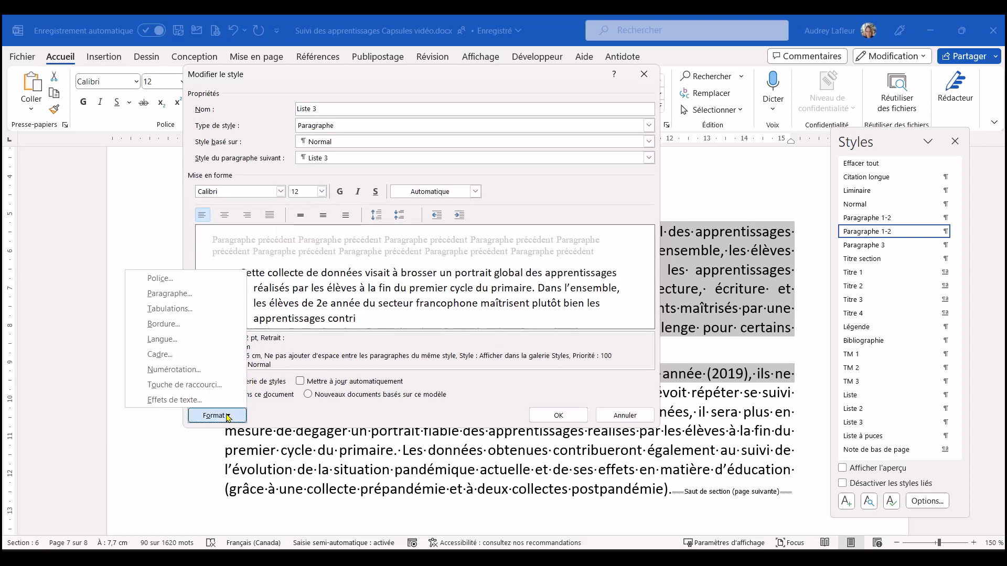
{"action": "left_click", "coordinate": [198, 369]}
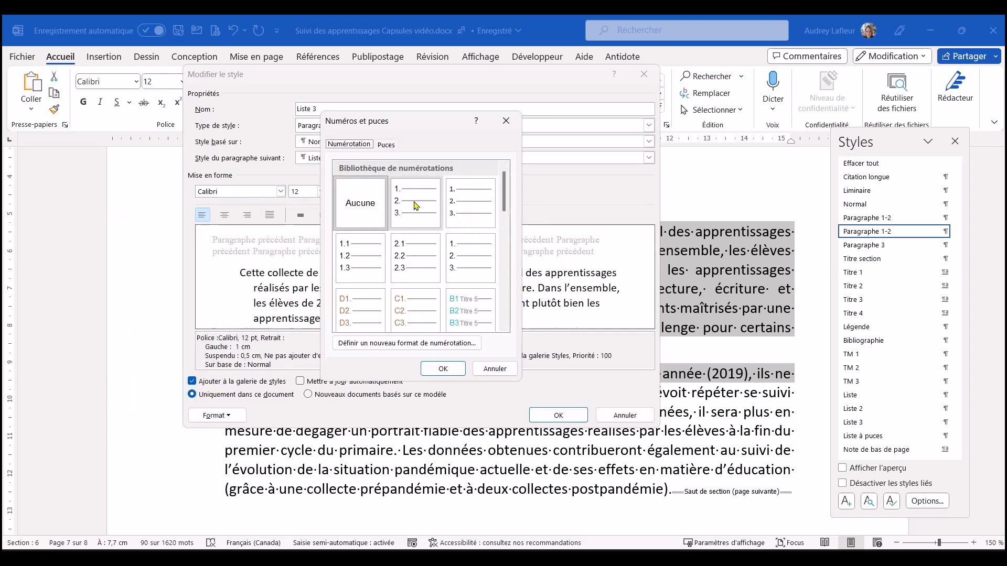
{"action": "left_click", "coordinate": [443, 369]}
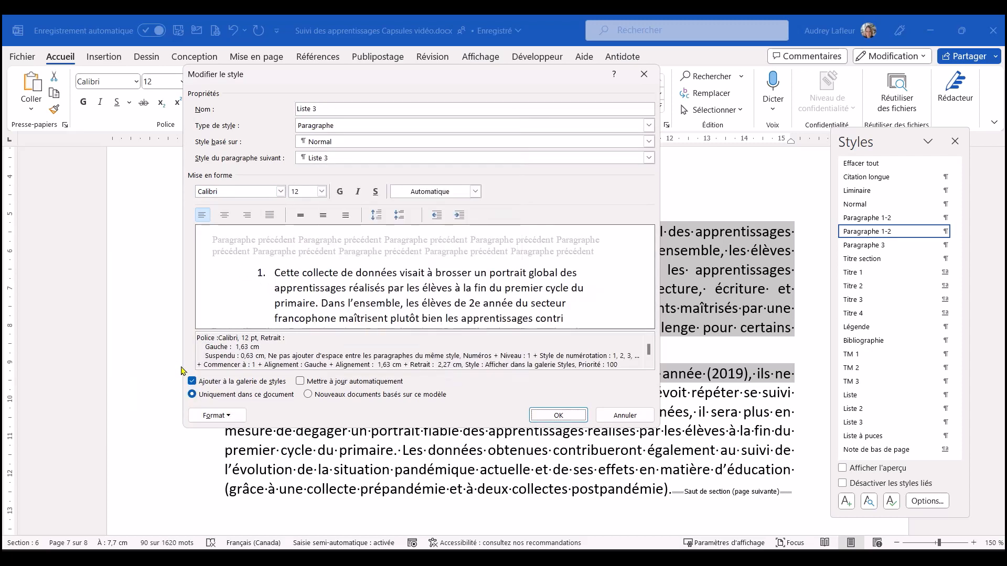
Step: Give the Liste 3 style a 1.25 cm left indent, 6 pt after, single line spacing, allow space between same-style paragraphs, and save the style
{"action": "left_click", "coordinate": [215, 418]}
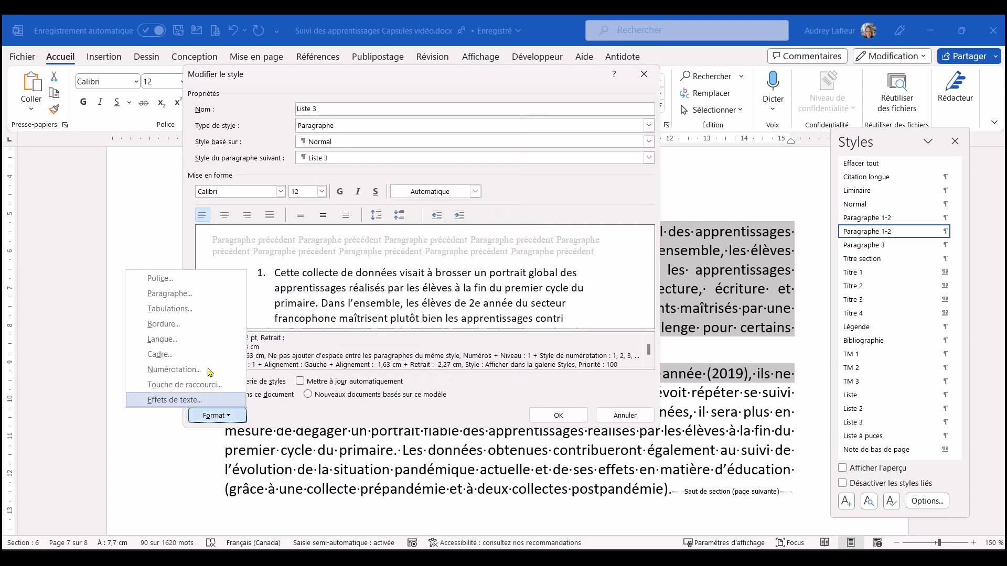
{"action": "left_click", "coordinate": [202, 293]}
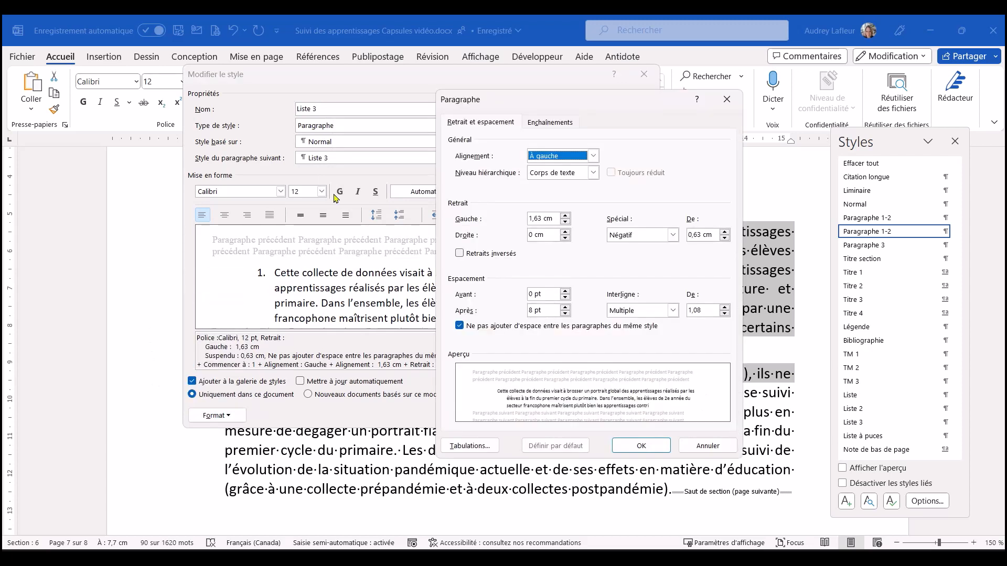
{"action": "left_click", "coordinate": [545, 217]}
{"action": "key", "text": "BackSpace"}
{"action": "key", "text": "BackSpace"}
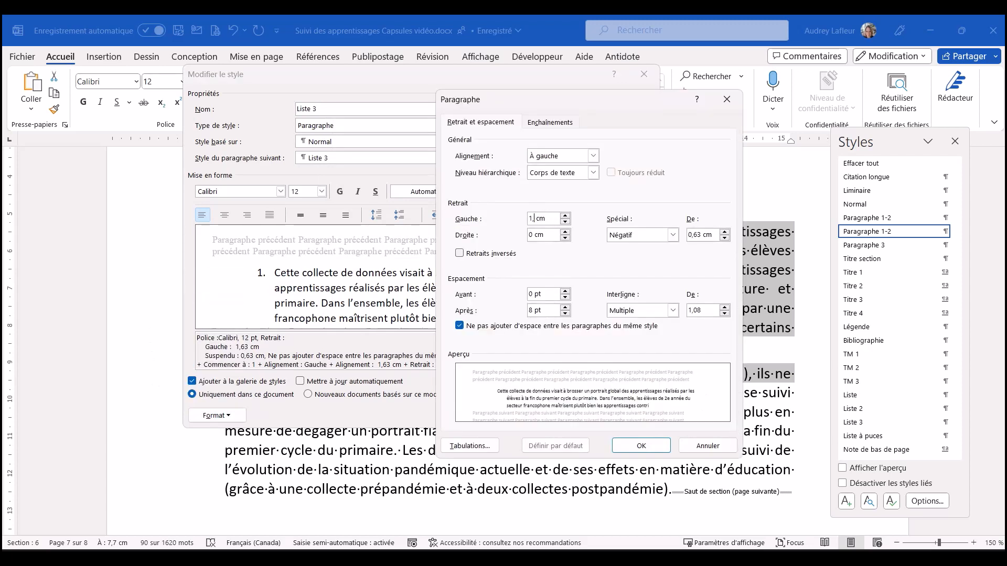
{"action": "left_click", "coordinate": [566, 314]}
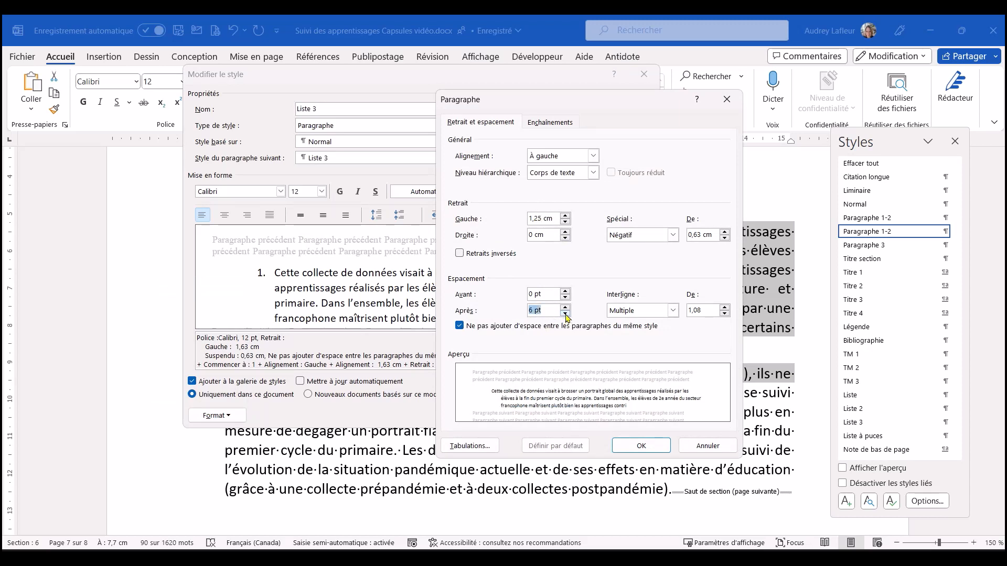
{"action": "left_click", "coordinate": [673, 311]}
{"action": "left_click", "coordinate": [645, 321]}
{"action": "left_click", "coordinate": [603, 329]}
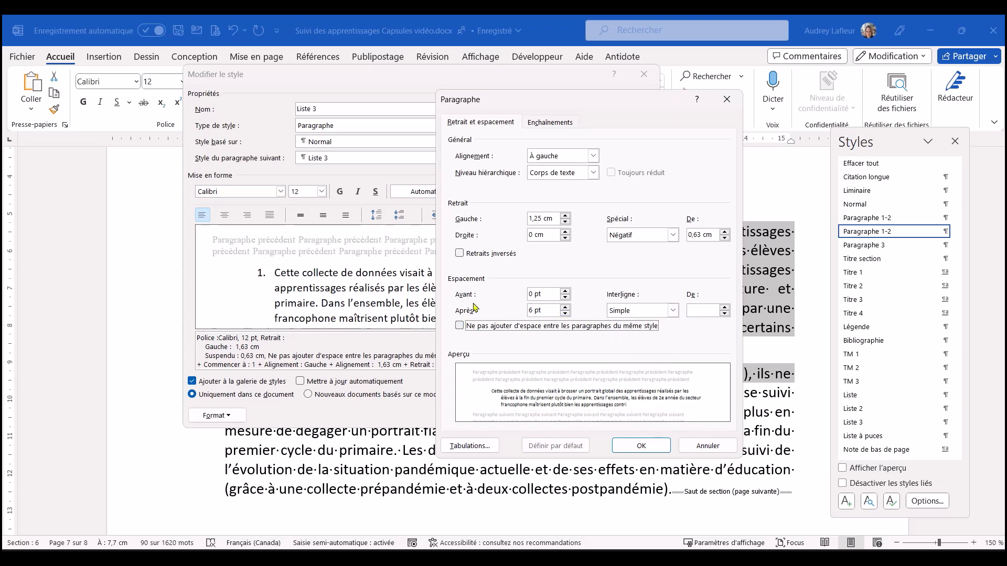
{"action": "left_click", "coordinate": [642, 445]}
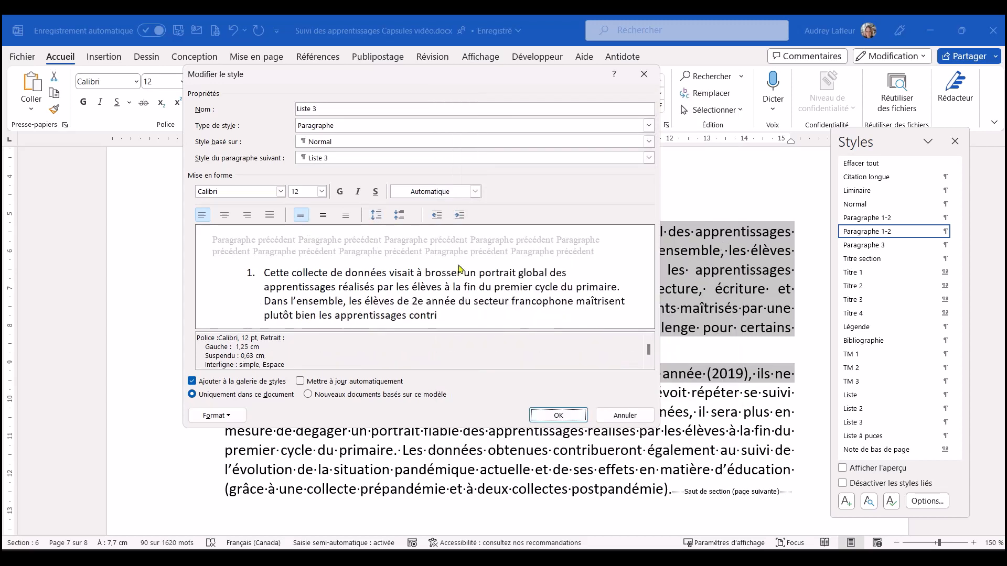
{"action": "left_click", "coordinate": [568, 419]}
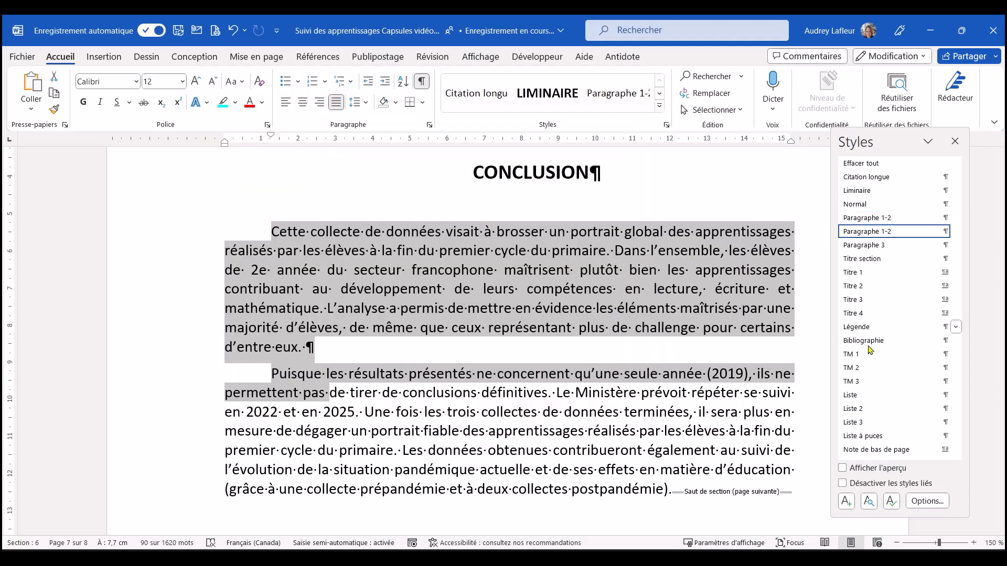
Step: Apply the Liste style to the two CONCLUSION paragraphs, and replace it with the Liste 3 style
{"action": "mouse_move", "coordinate": [858, 399]}
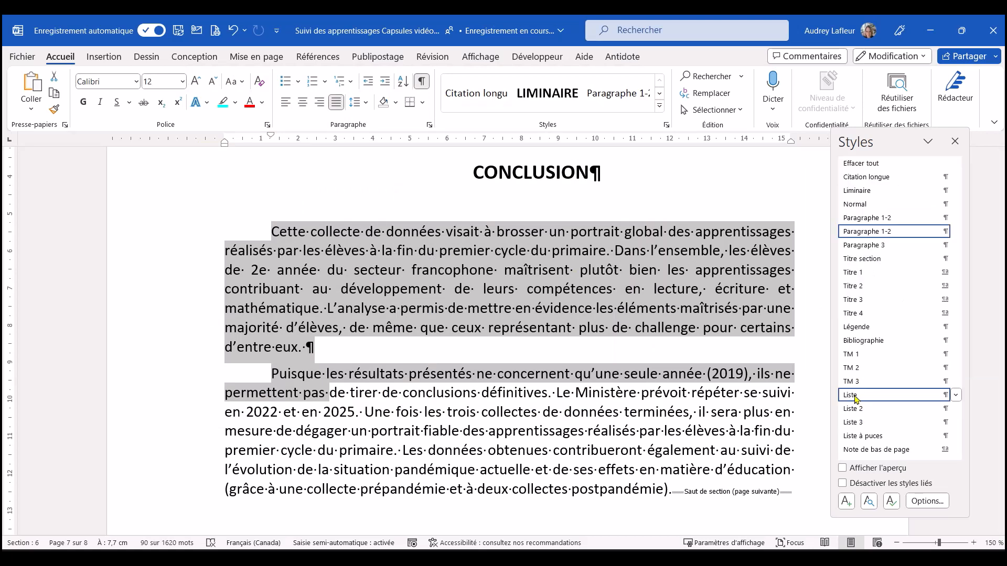
{"action": "left_click", "coordinate": [856, 400]}
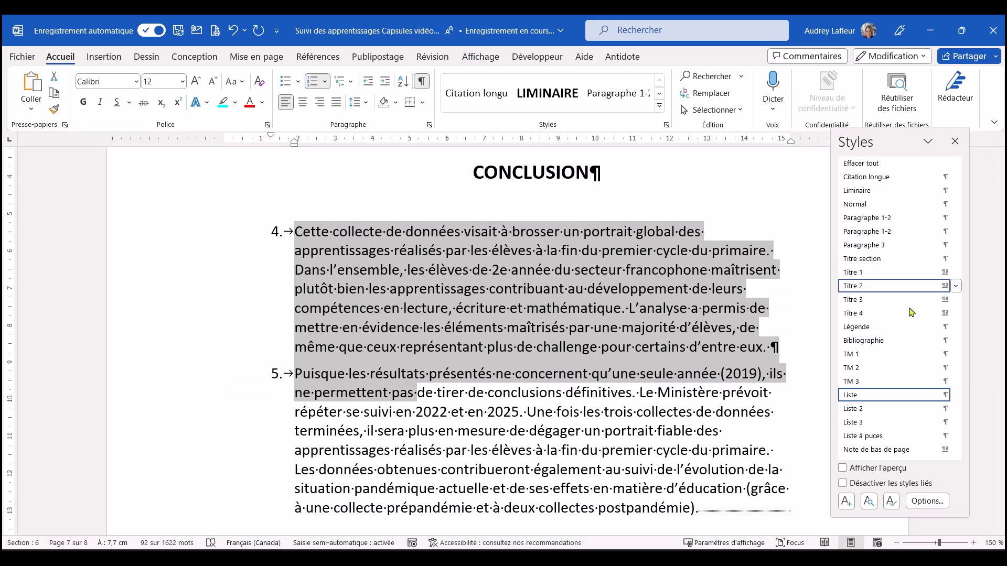
{"action": "left_click", "coordinate": [856, 423]}
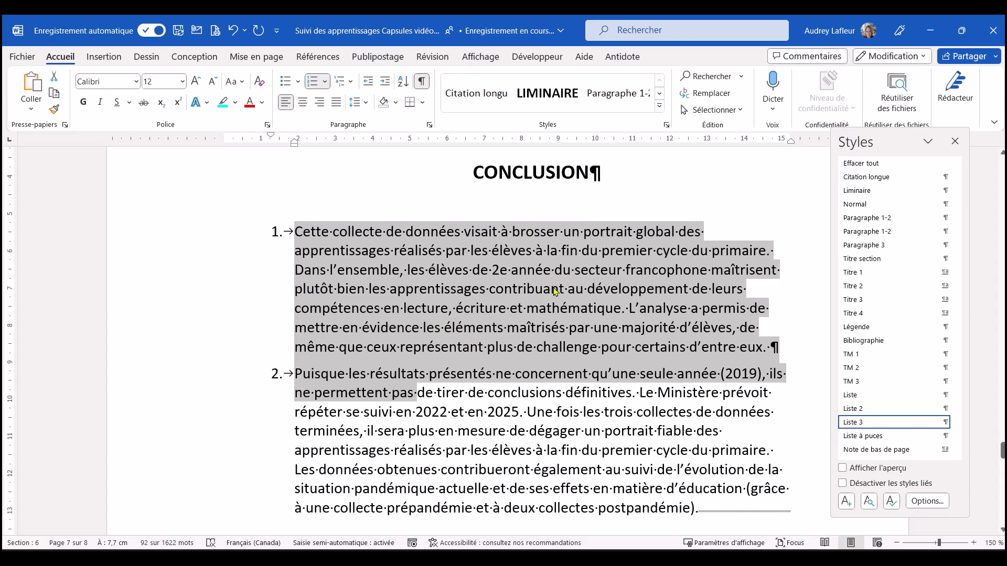
Step: Assign the solid black round bullet to the Liste à puces style
{"action": "scroll", "coordinate": [606, 290], "scroll_direction": "down", "scroll_amount": 1}
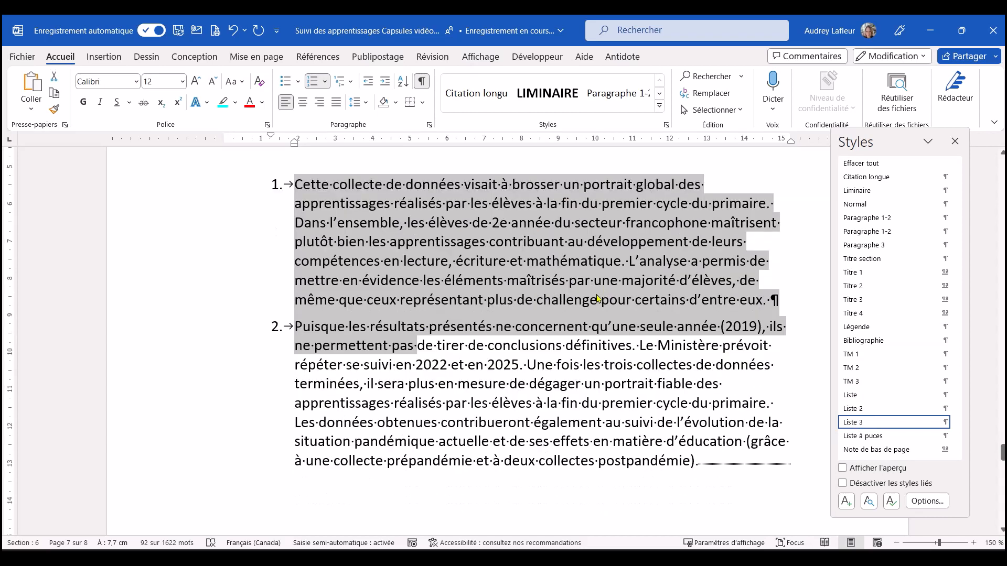
{"action": "right_click", "coordinate": [866, 440]}
{"action": "left_click", "coordinate": [757, 340]}
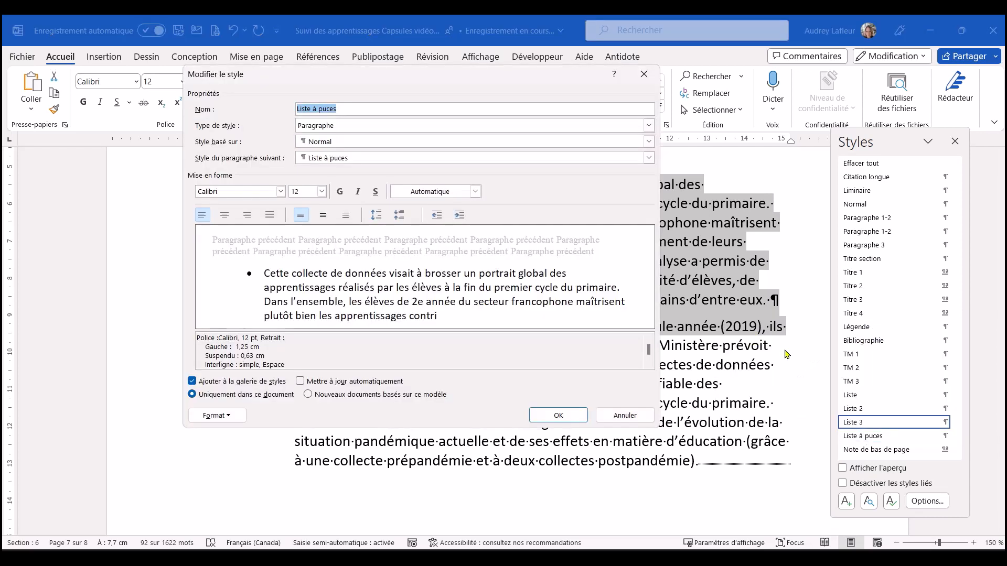
{"action": "left_click", "coordinate": [229, 417]}
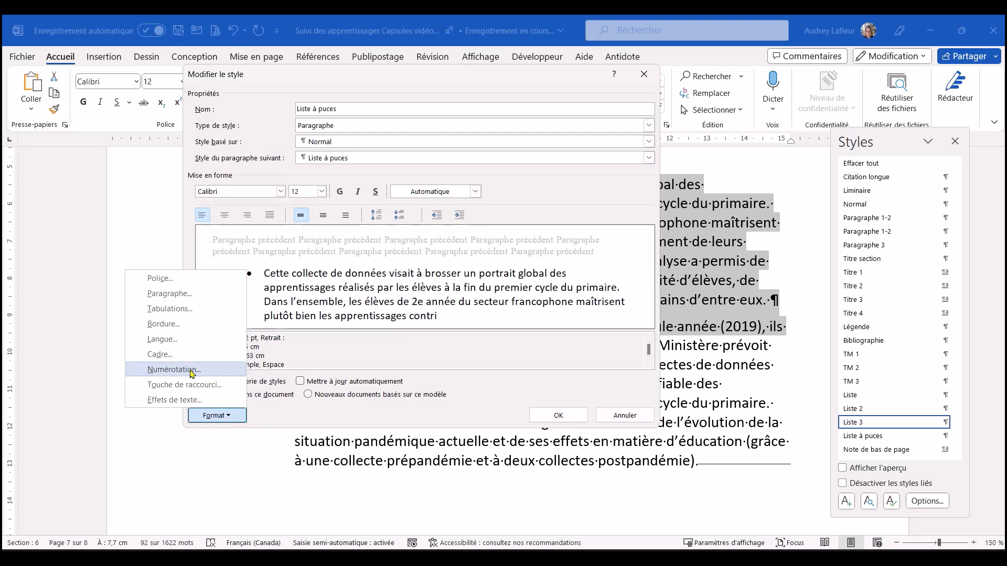
{"action": "left_click", "coordinate": [174, 369]}
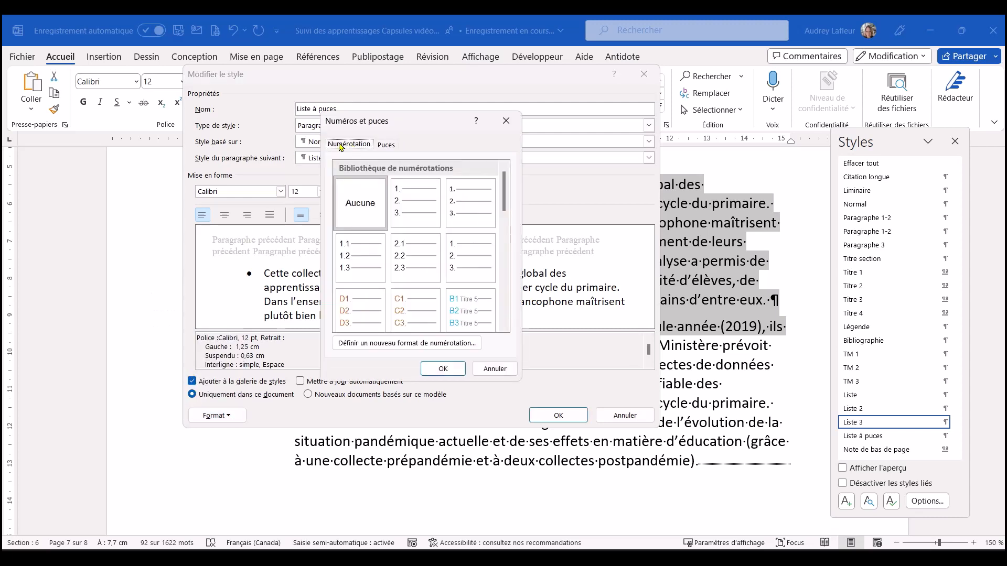
{"action": "left_click", "coordinate": [390, 146]}
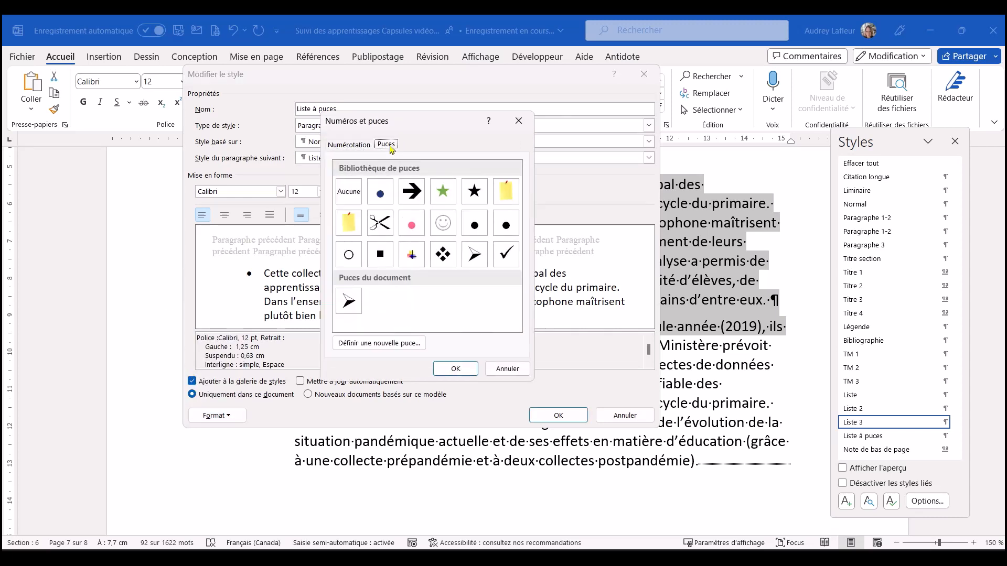
{"action": "left_click", "coordinate": [474, 224]}
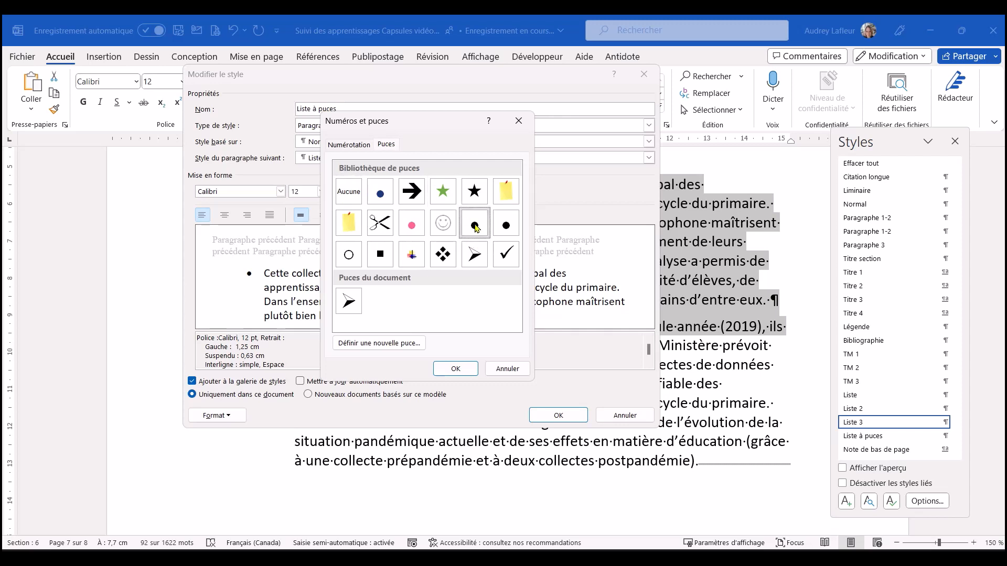
{"action": "left_click", "coordinate": [456, 369]}
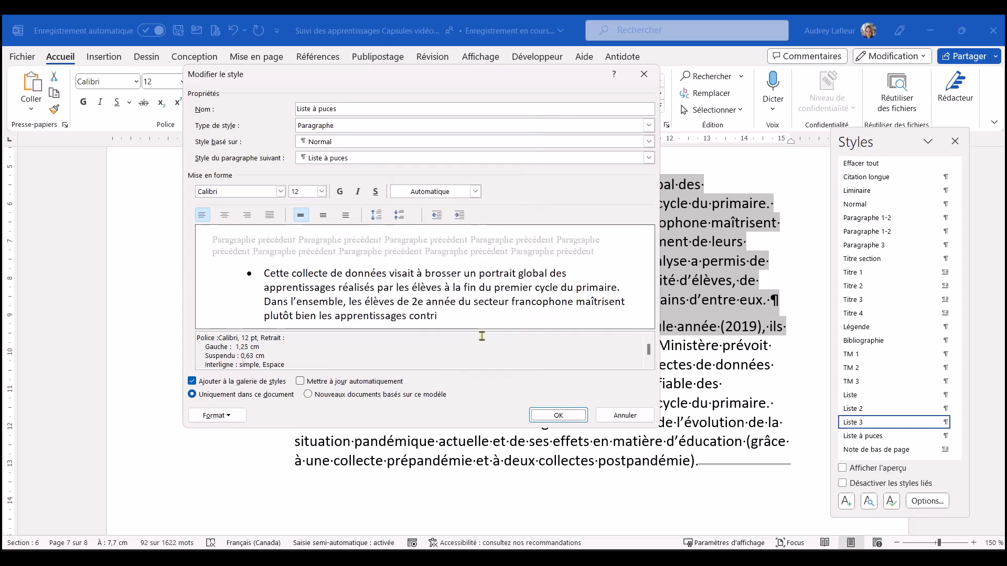
Step: Review the Liste à puces style's paragraph indents and spacing, accept them, and save the style
{"action": "left_click", "coordinate": [233, 419]}
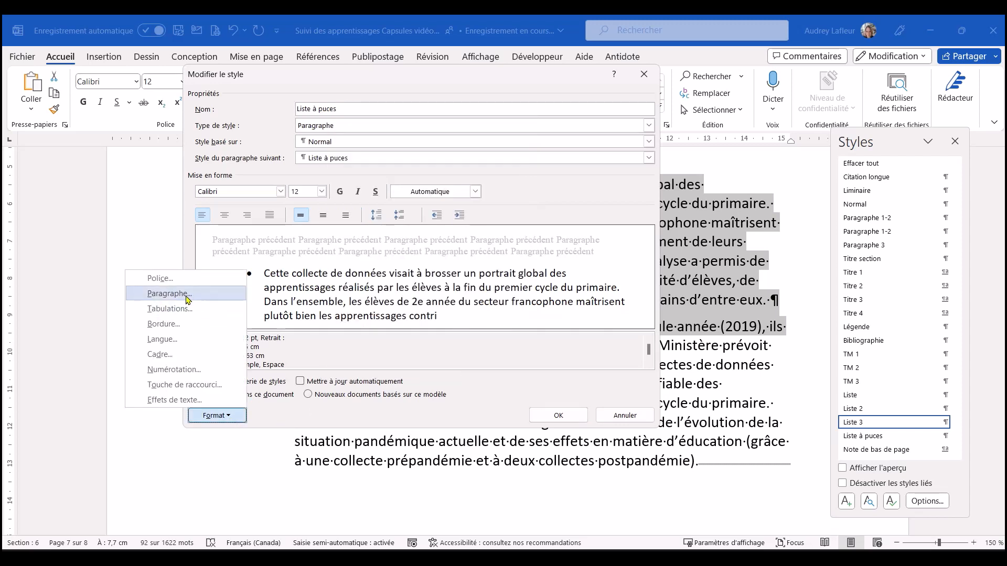
{"action": "left_click", "coordinate": [188, 298]}
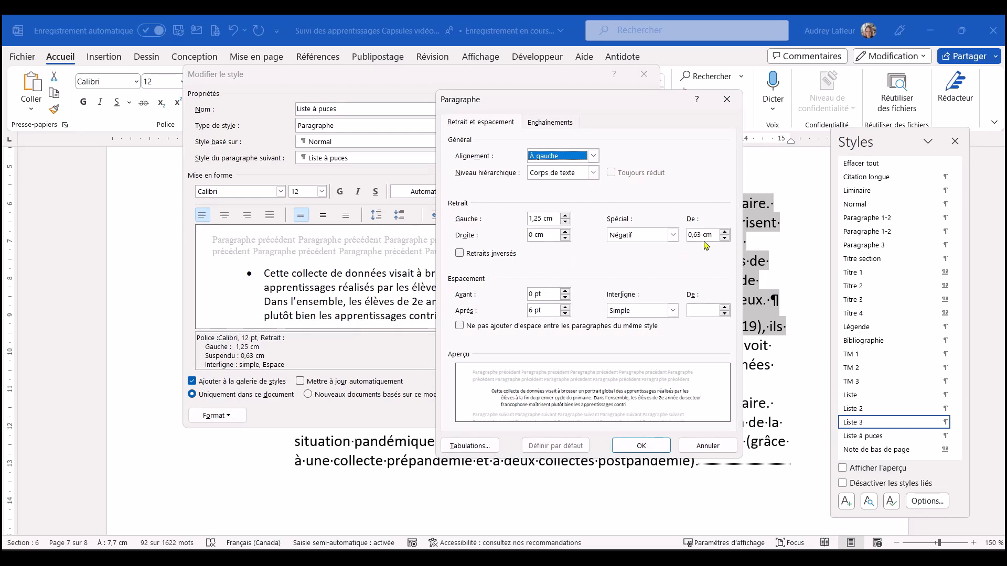
{"action": "left_click", "coordinate": [646, 447]}
{"action": "left_click", "coordinate": [551, 416]}
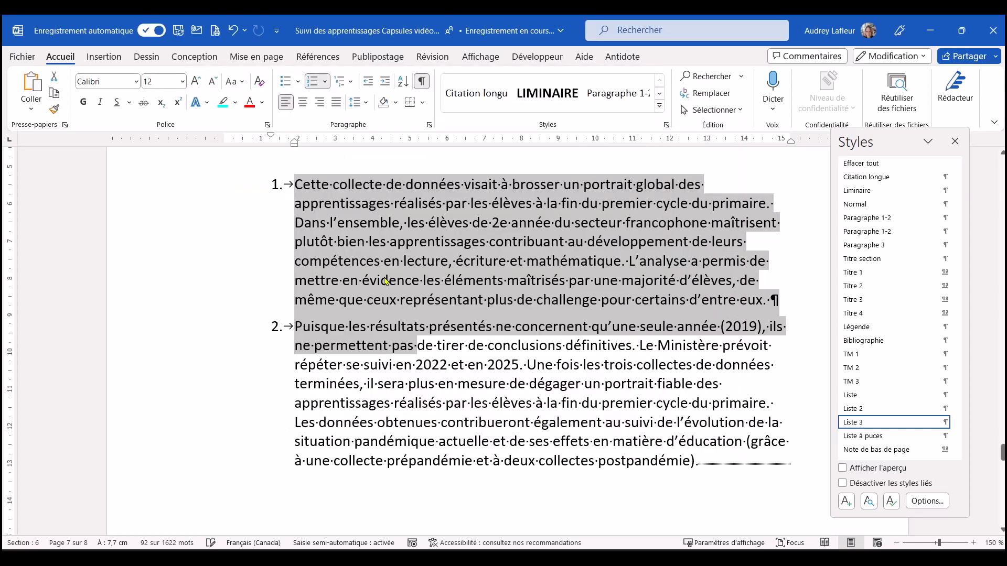
Step: Apply the Liste à puces style to the two selected CONCLUSION paragraphs
{"action": "left_click", "coordinate": [865, 436]}
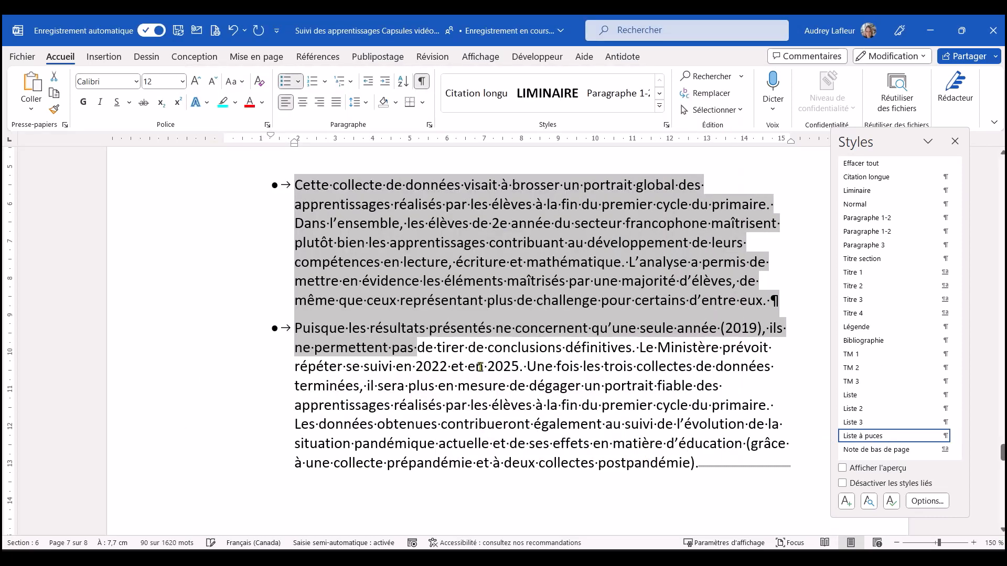
{"action": "scroll", "coordinate": [368, 216], "scroll_direction": "up", "scroll_amount": 1}
{"action": "scroll", "coordinate": [367, 216], "scroll_direction": "down", "scroll_amount": 1}
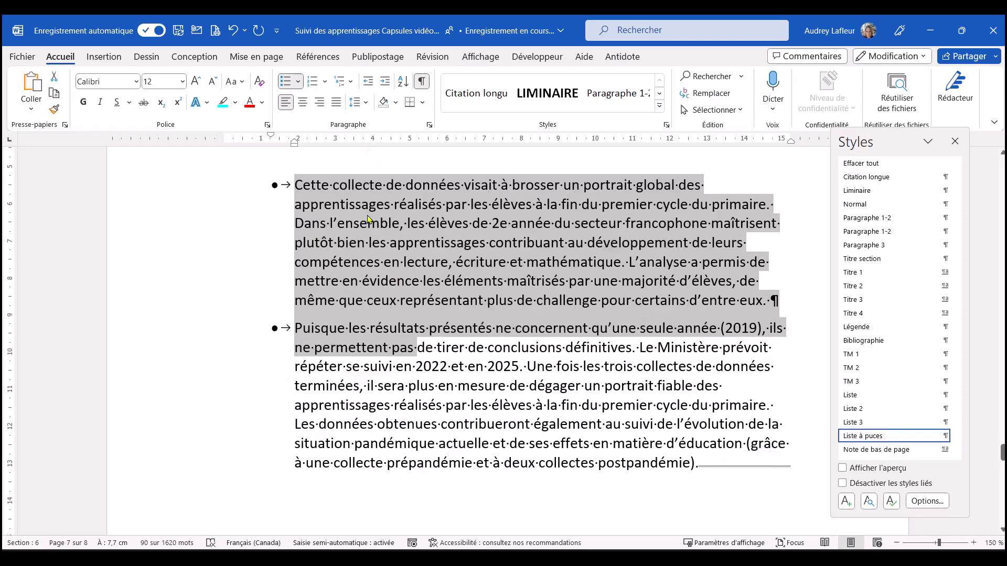